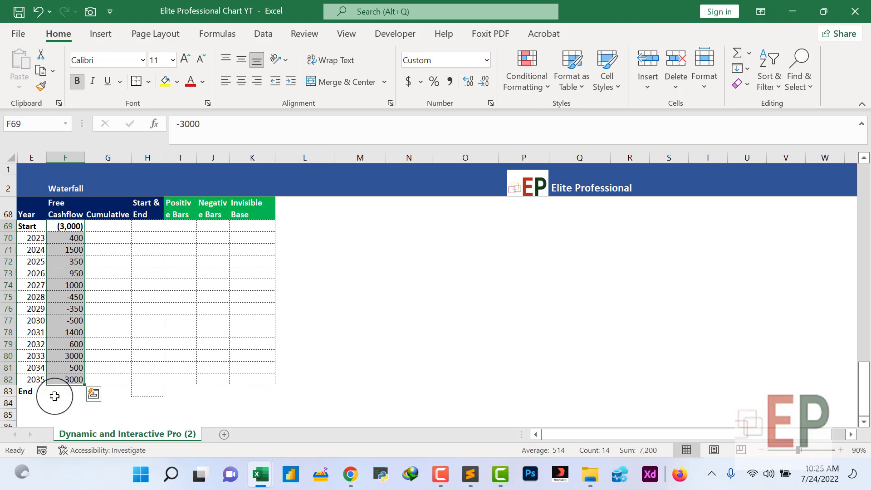
Widen columns I and J slightly so the Positive Bars and Negative Bars headings wrap without splitting a word
{"action": "left_click", "coordinate": [67, 391]}
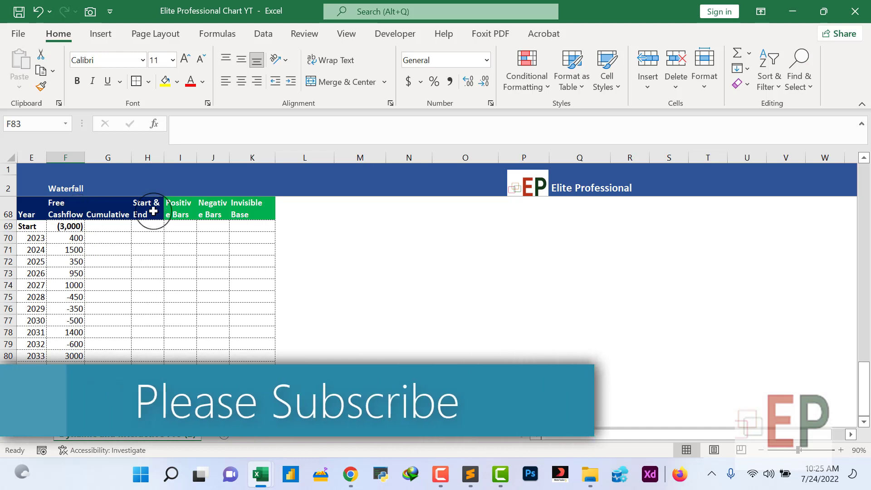
{"action": "left_click_drag", "start_coordinate": [123, 210], "coordinate": [254, 212]}
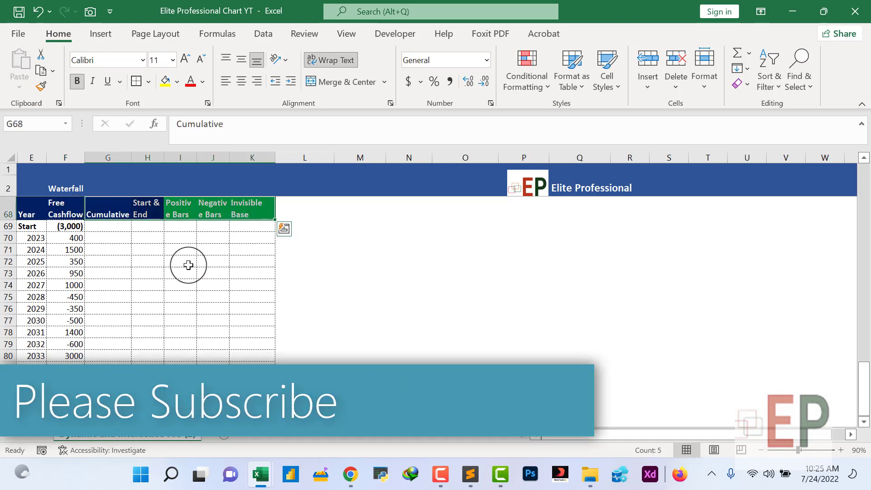
{"action": "left_click", "coordinate": [183, 262]}
{"action": "left_click_drag", "start_coordinate": [197, 158], "coordinate": [201, 158]}
{"action": "left_click", "coordinate": [183, 206]}
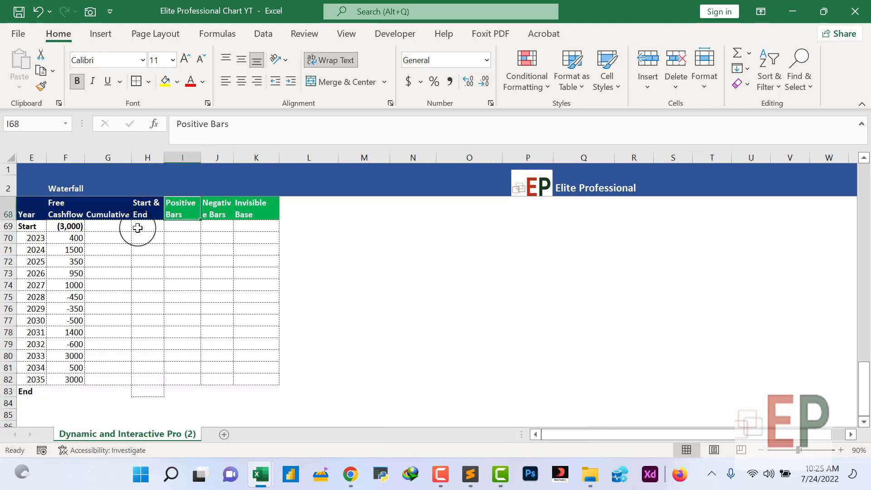
{"action": "left_click", "coordinate": [215, 208]}
{"action": "left_click_drag", "start_coordinate": [235, 158], "coordinate": [237, 159]}
{"action": "left_click", "coordinate": [259, 208]}
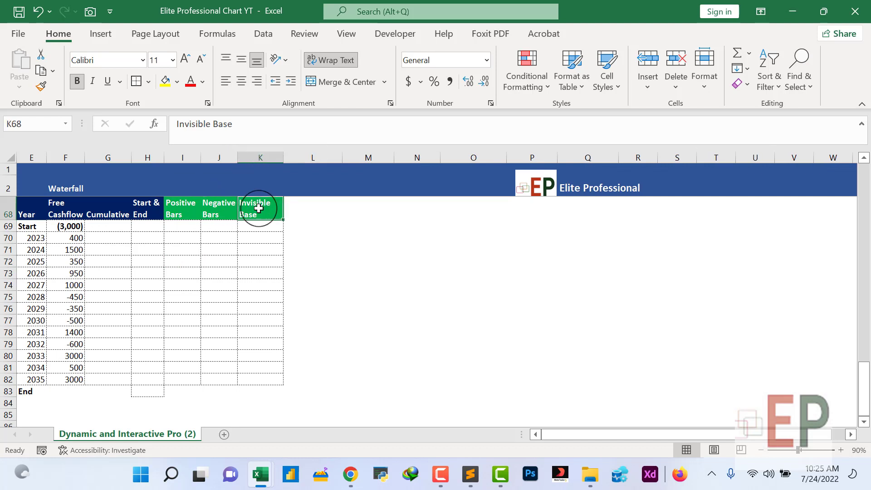
{"action": "left_click", "coordinate": [107, 208]}
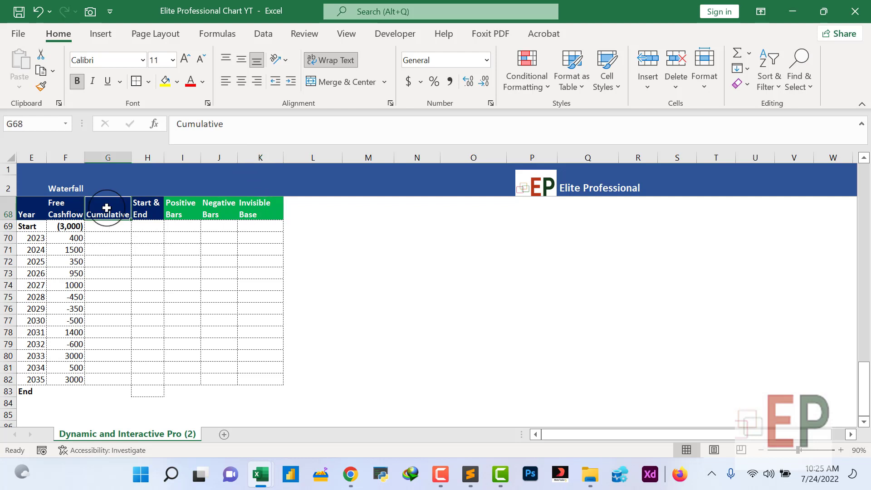
{"action": "left_click", "coordinate": [114, 230]}
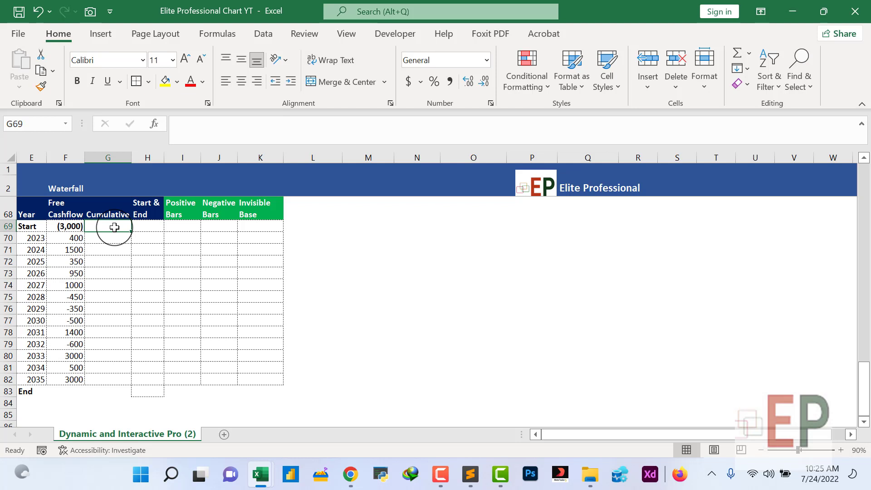
{"action": "left_click", "coordinate": [142, 203]}
{"action": "left_click", "coordinate": [146, 227]}
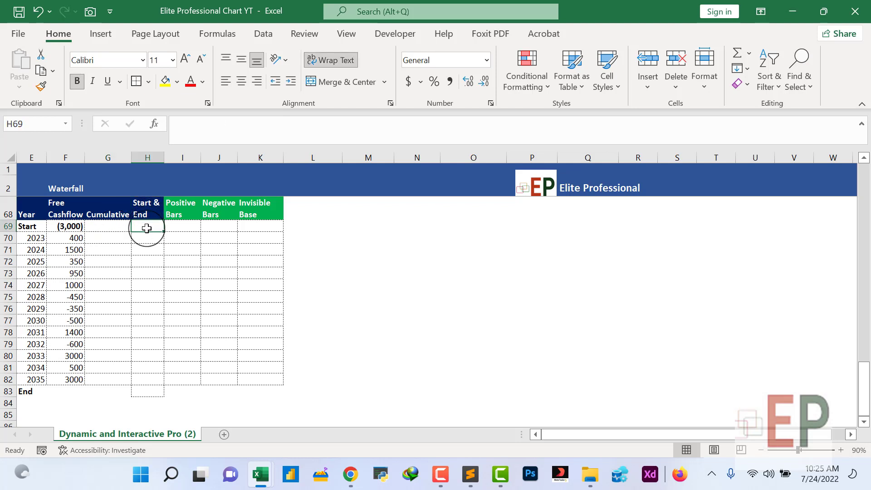
{"action": "left_click", "coordinate": [141, 398]}
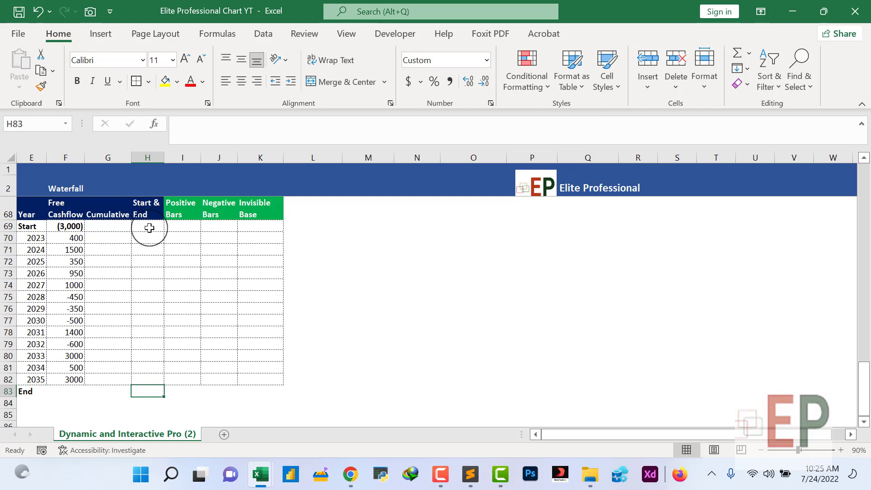
{"action": "left_click", "coordinate": [69, 226]}
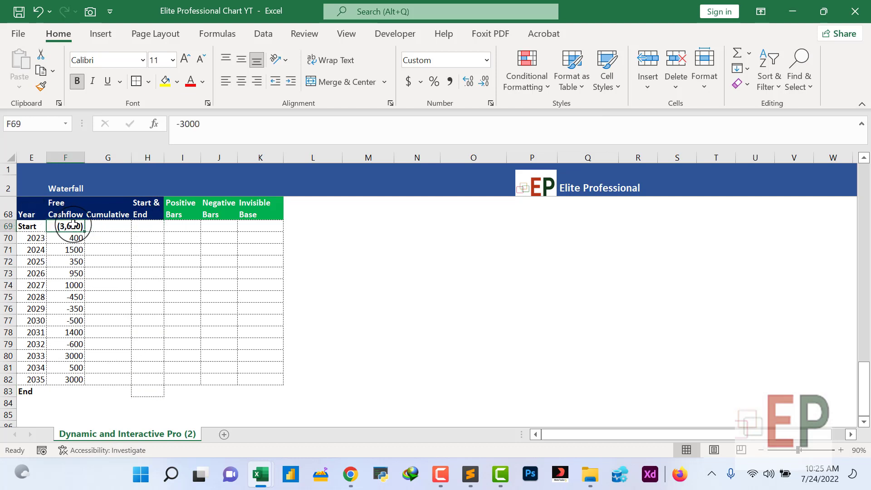
{"action": "left_click", "coordinate": [142, 390]}
Enter the running total =SUM($F$69:F69) in G69 and fill it down the Cumulative column through G82
{"action": "left_click", "coordinate": [103, 228]}
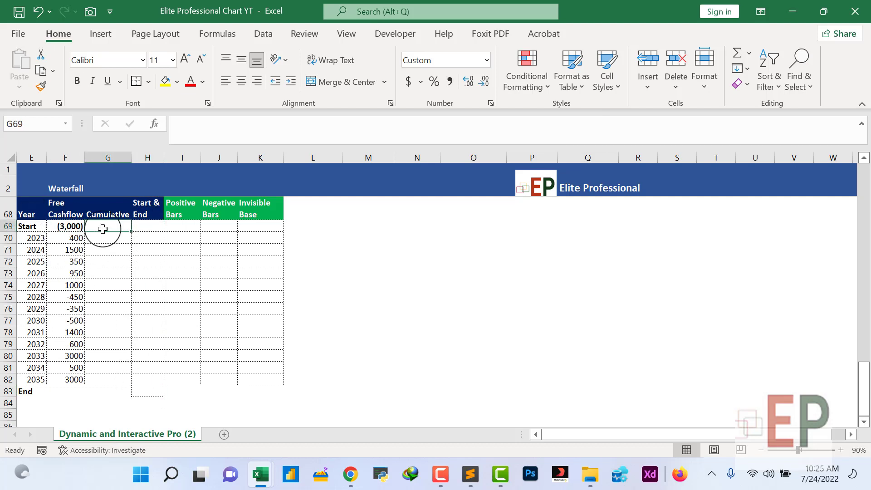
{"action": "type", "text": "="}
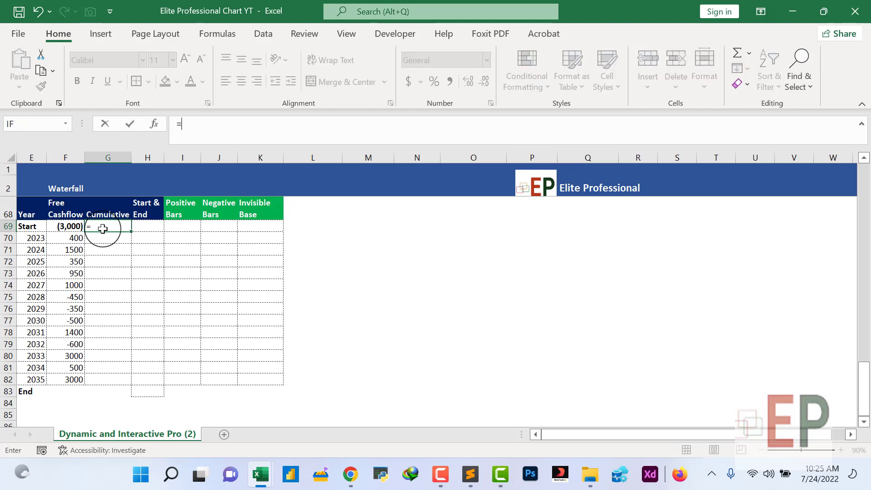
{"action": "type", "text": "sum("}
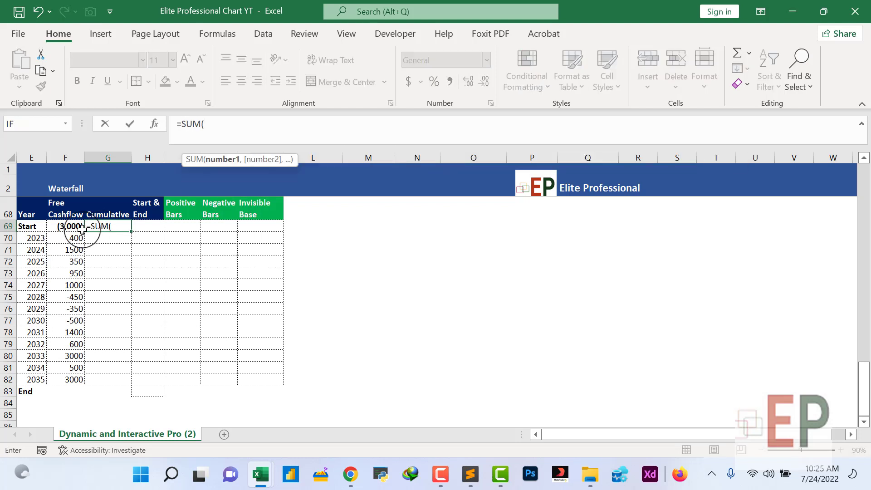
{"action": "left_click", "coordinate": [58, 225]}
{"action": "key", "text": "F8"}
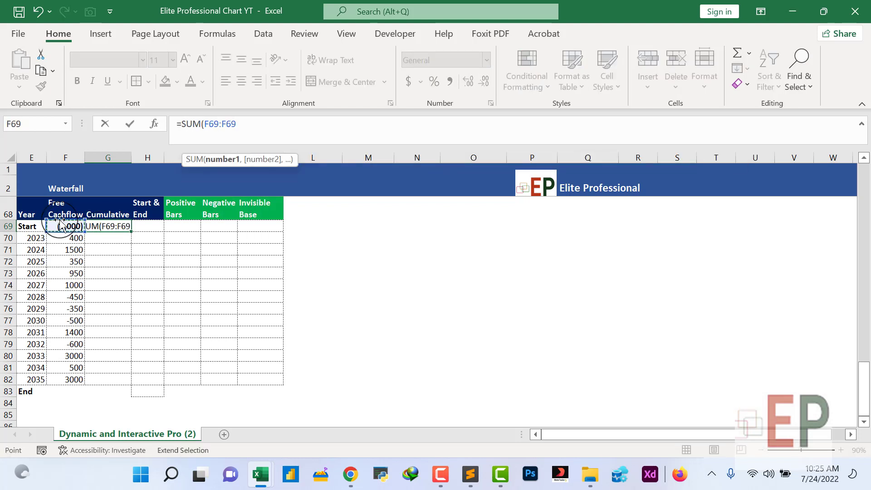
{"action": "type", "text": ")"}
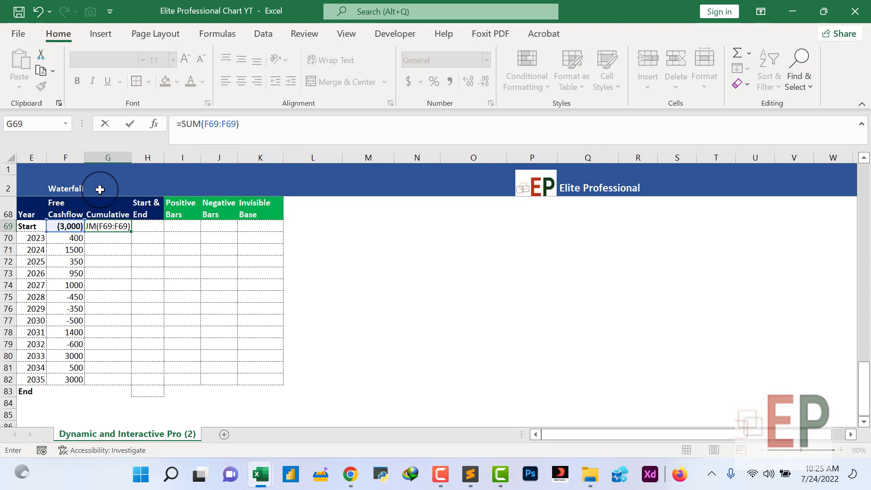
{"action": "left_click", "coordinate": [209, 129]}
{"action": "key", "text": "F4"}
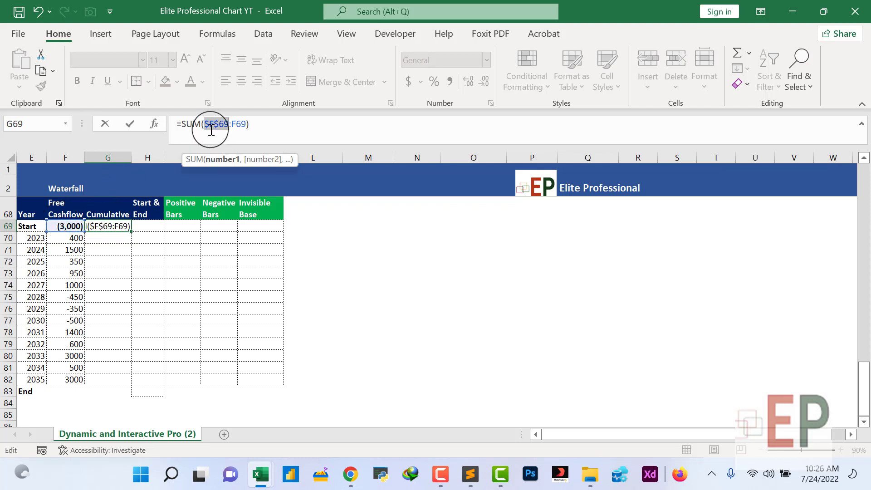
{"action": "key", "text": "Return"}
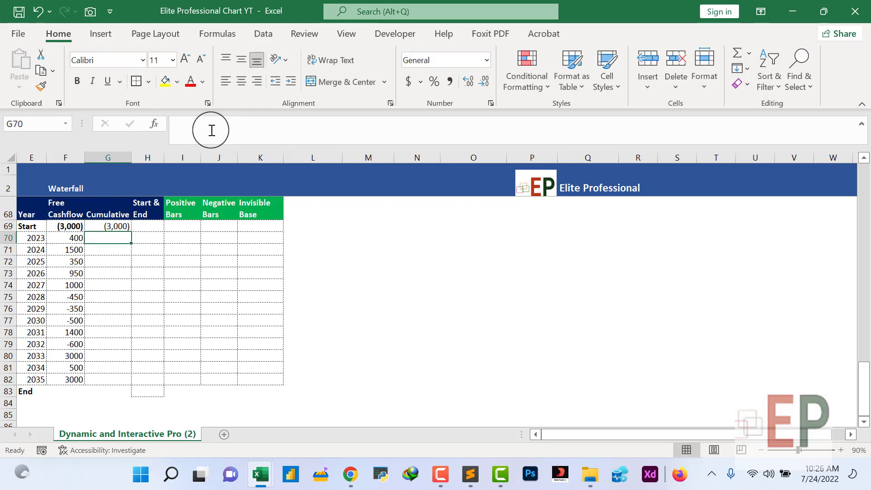
{"action": "left_click", "coordinate": [118, 225]}
{"action": "left_click_drag", "start_coordinate": [130, 231], "coordinate": [116, 383]}
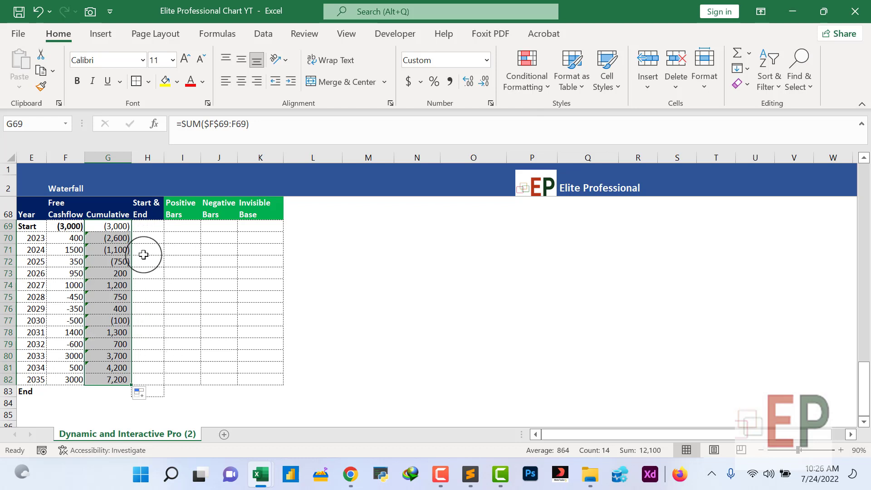
In the Start & End column, enter =G69 in H69 and =G82 in the End row cell H83
{"action": "left_click", "coordinate": [148, 226]}
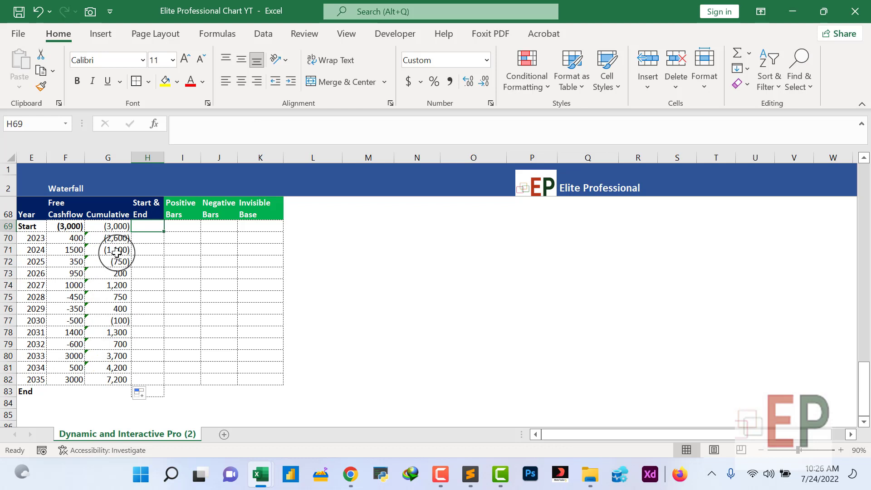
{"action": "type", "text": "="}
{"action": "left_click", "coordinate": [111, 225]}
{"action": "key", "text": "Return"}
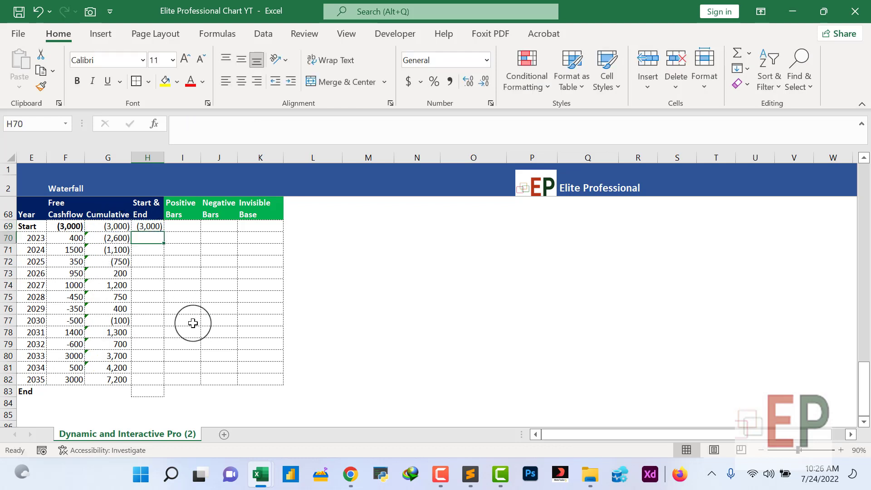
{"action": "left_click", "coordinate": [149, 227]}
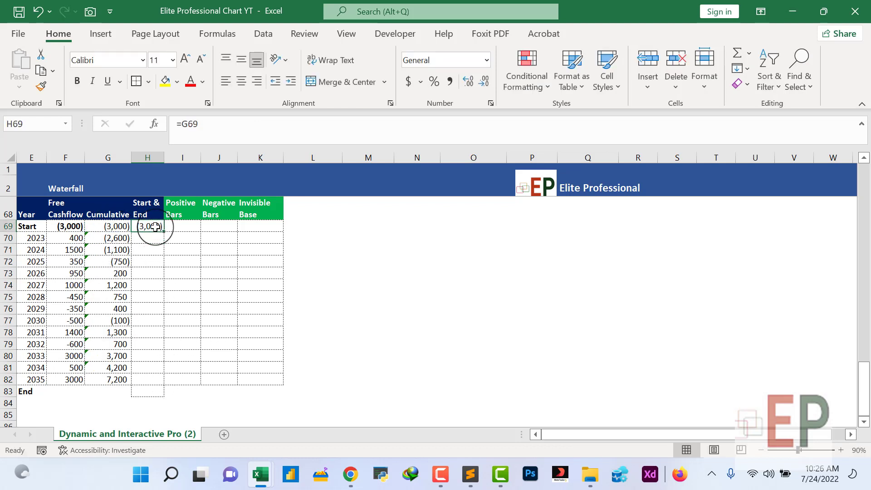
{"action": "left_click", "coordinate": [145, 388]}
{"action": "type", "text": "="}
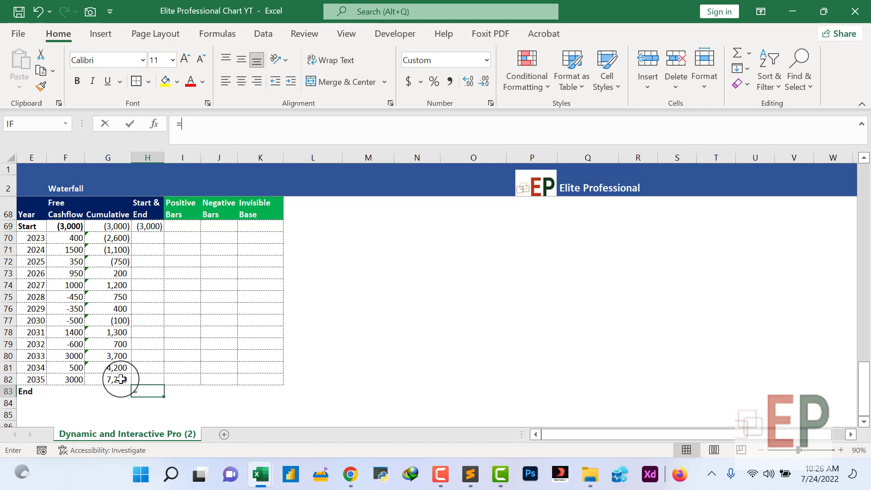
{"action": "left_click", "coordinate": [120, 380]}
{"action": "key", "text": "Return"}
{"action": "left_click", "coordinate": [175, 397]}
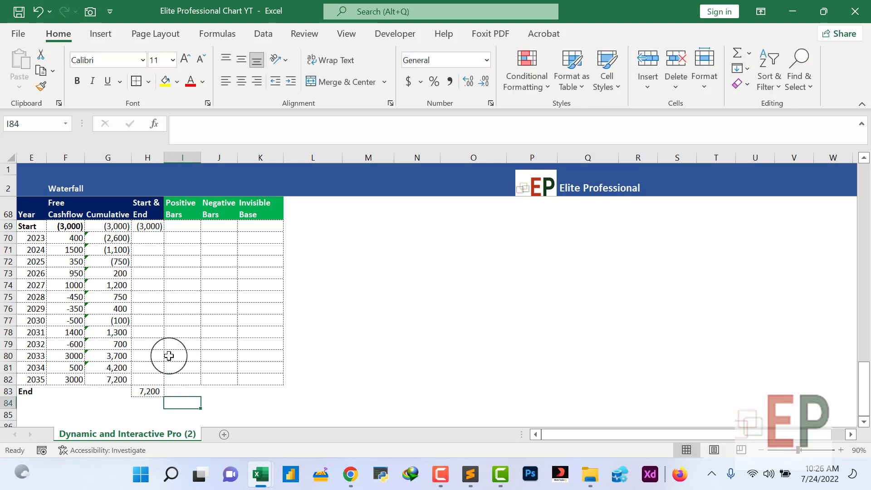
Enter =IF(F70>0,F70,0) in I70, the 2023 cell of the Positive Bars column
{"action": "left_click", "coordinate": [179, 227]}
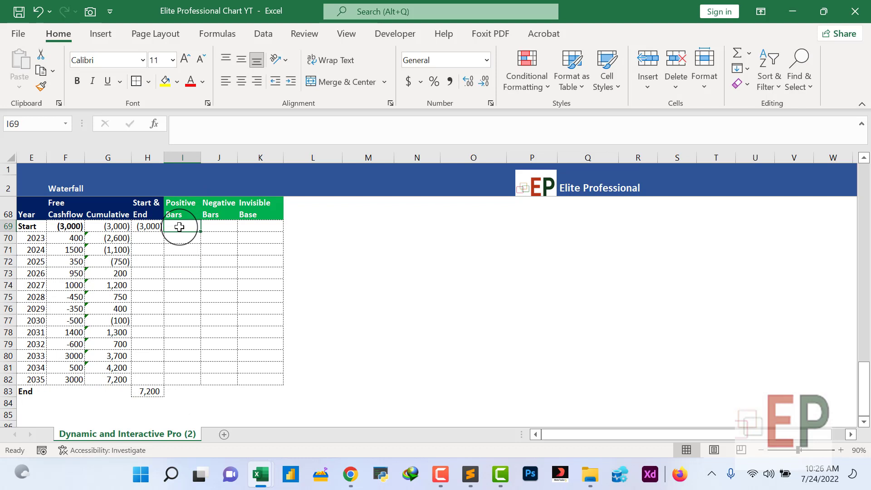
{"action": "left_click", "coordinate": [177, 234]}
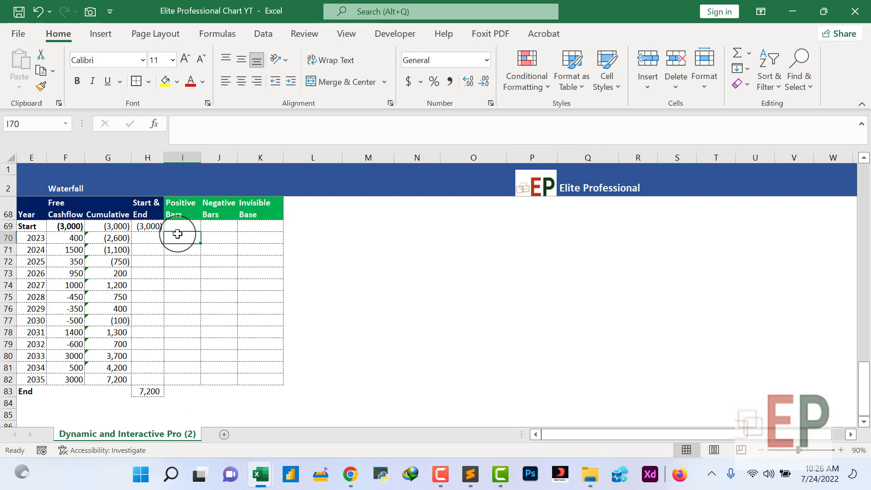
{"action": "type", "text": "="}
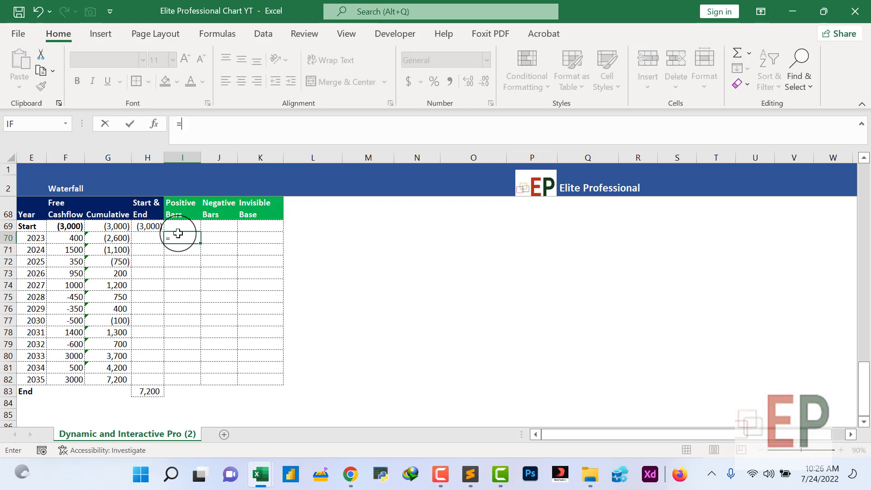
{"action": "type", "text": "IF("}
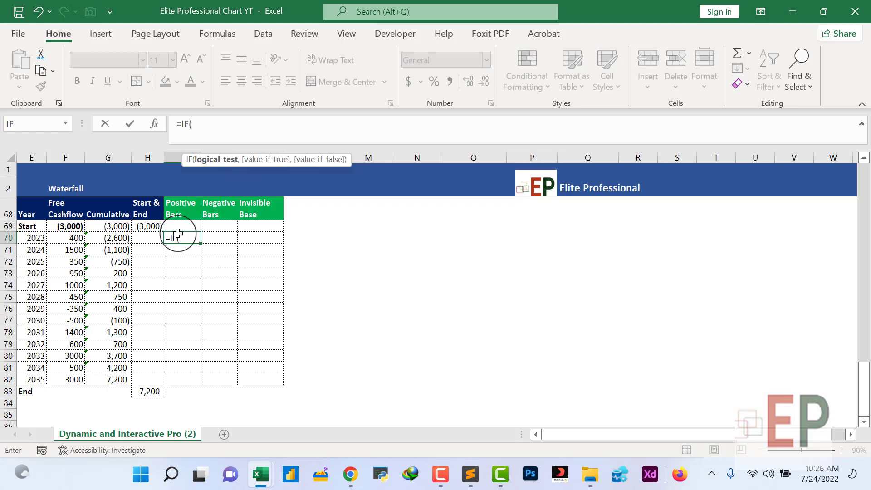
{"action": "left_click", "coordinate": [67, 236]}
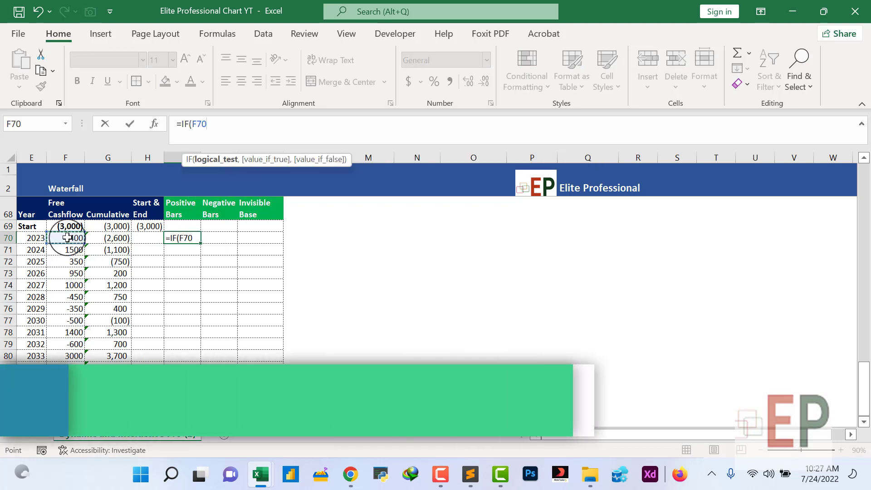
{"action": "type", "text": ">"}
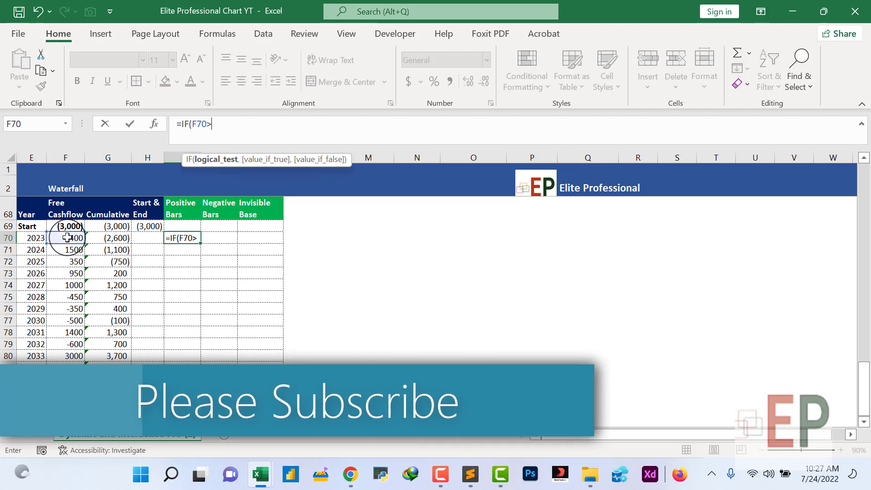
{"action": "type", "text": "0,"}
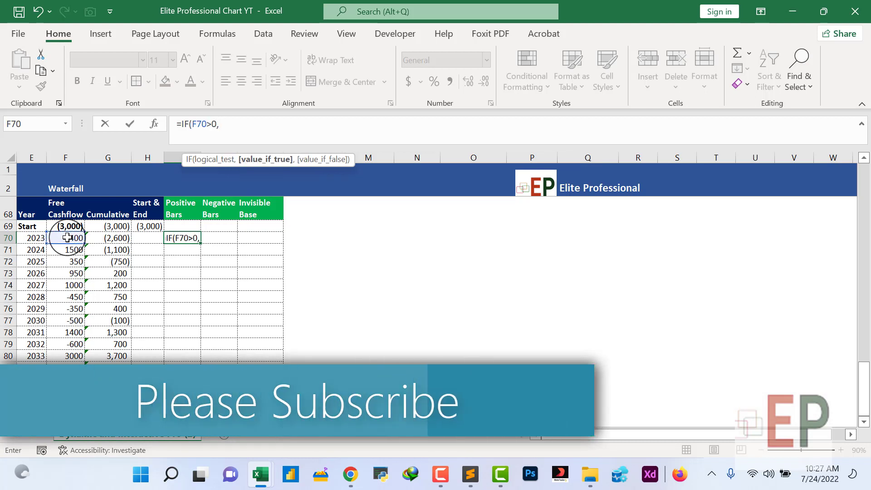
{"action": "left_click", "coordinate": [67, 237]}
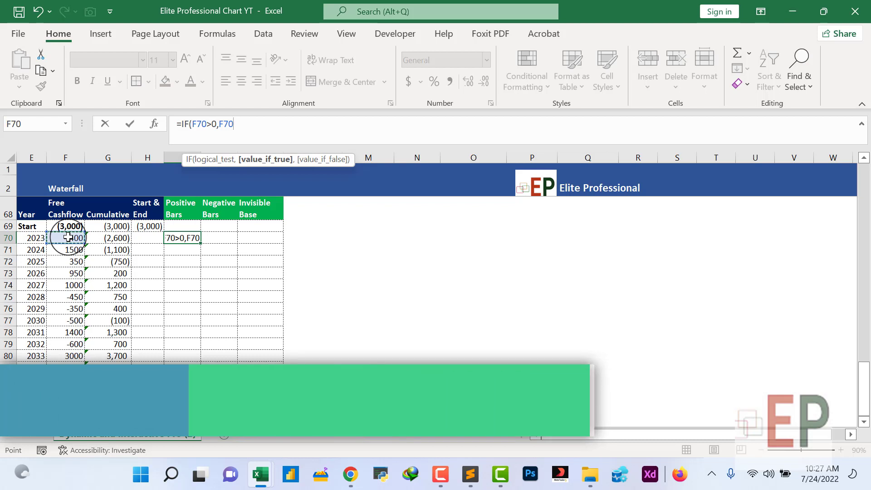
{"action": "type", "text": ","}
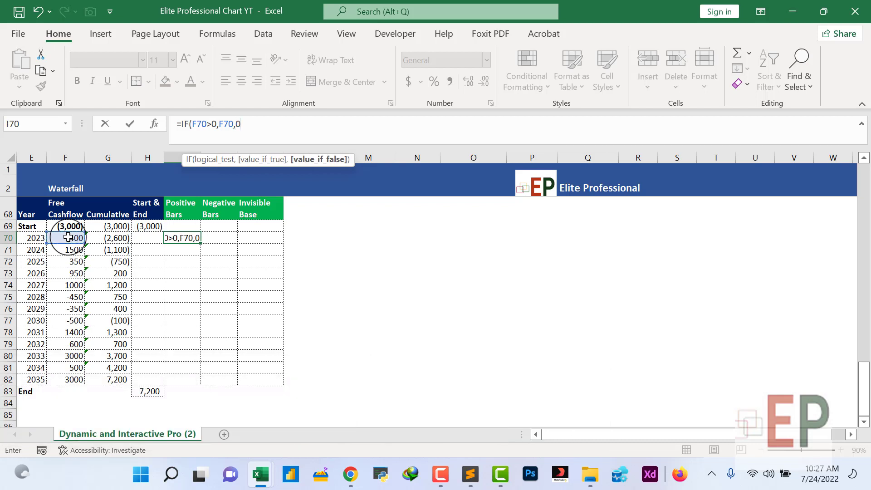
{"action": "type", "text": "0)"}
{"action": "key", "text": "Return"}
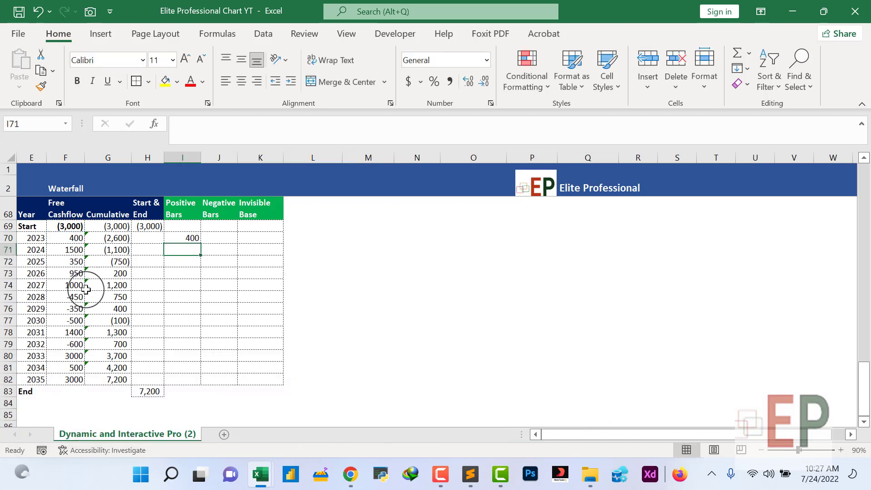
Fill the Positive Bars formula from I70 down the column and clear the surplus copy in I83
{"action": "left_click", "coordinate": [182, 237]}
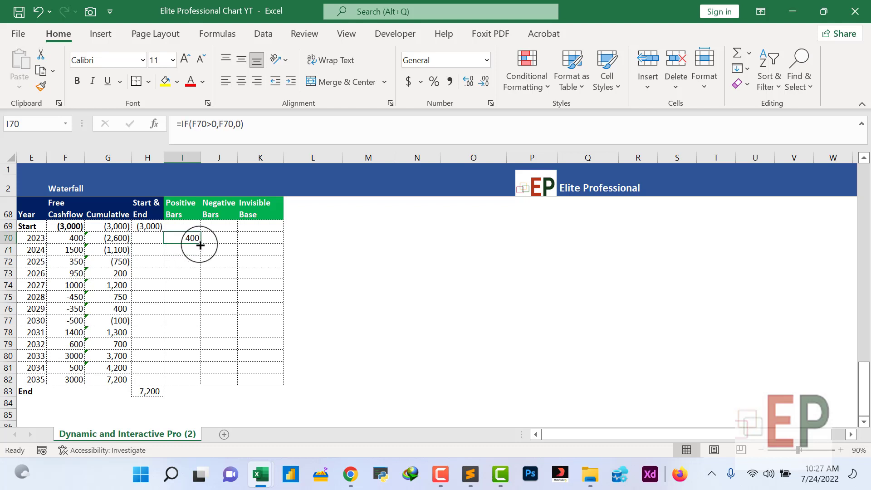
{"action": "double_click", "coordinate": [200, 244]}
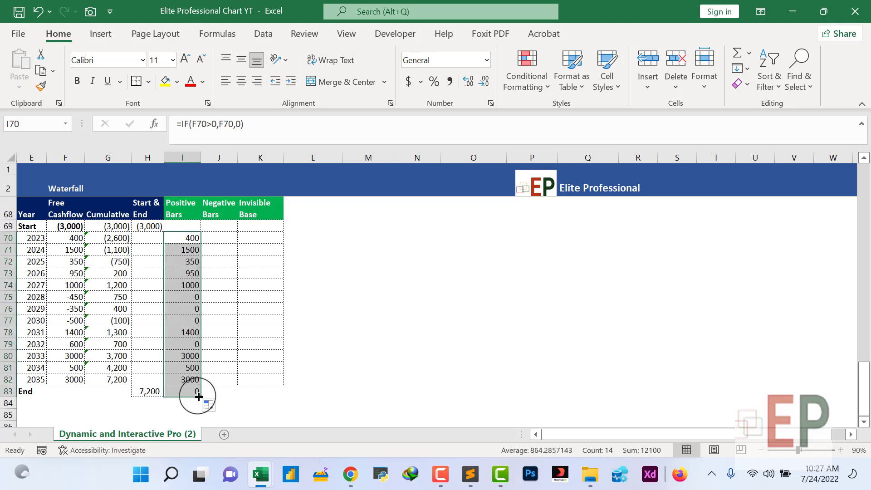
{"action": "left_click", "coordinate": [192, 390]}
{"action": "key", "text": "Delete"}
{"action": "left_click", "coordinate": [190, 237]}
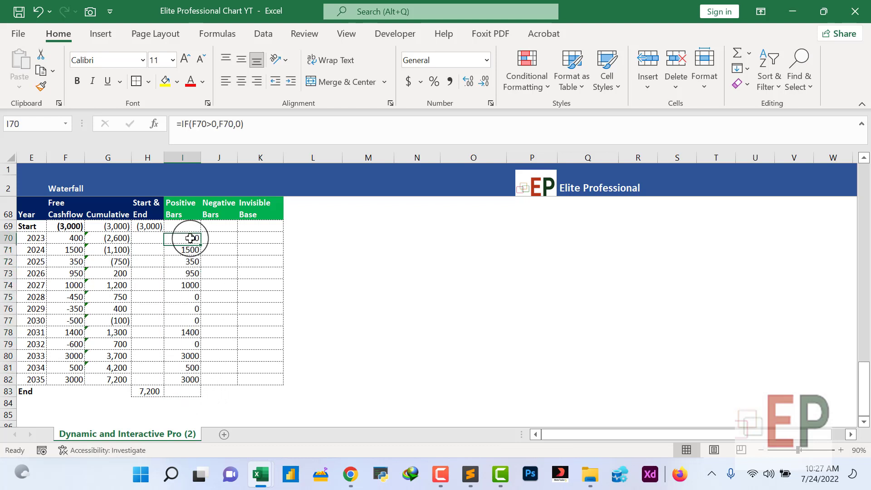
{"action": "key", "text": "ctrl+c"}
{"action": "left_click", "coordinate": [222, 237]}
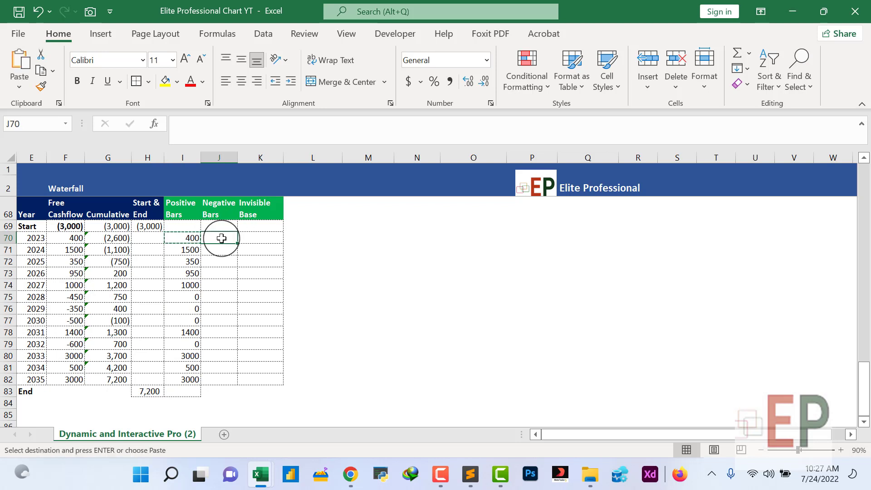
{"action": "key", "text": "ctrl+v"}
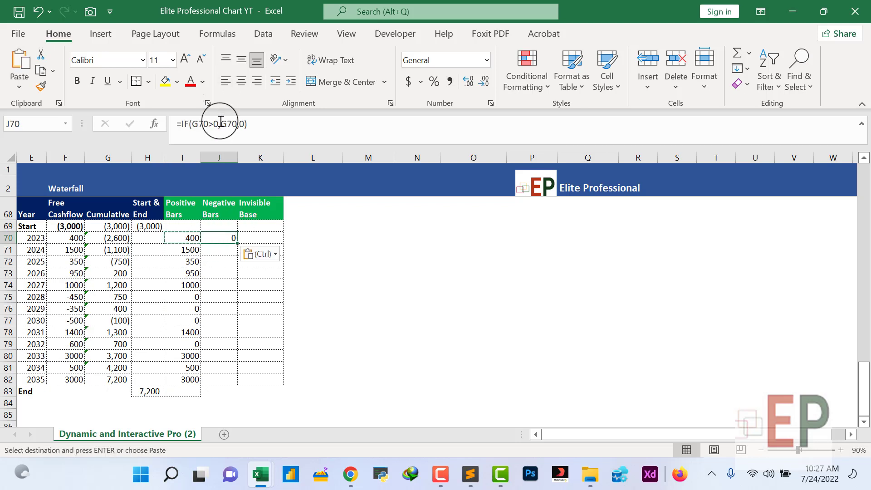
{"action": "left_click", "coordinate": [219, 130]}
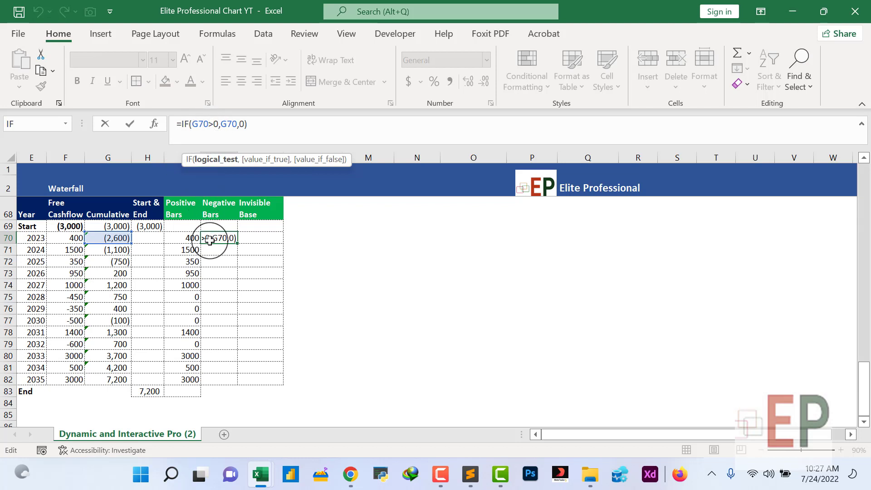
{"action": "left_click", "coordinate": [253, 288]}
{"action": "key", "text": "Escape"}
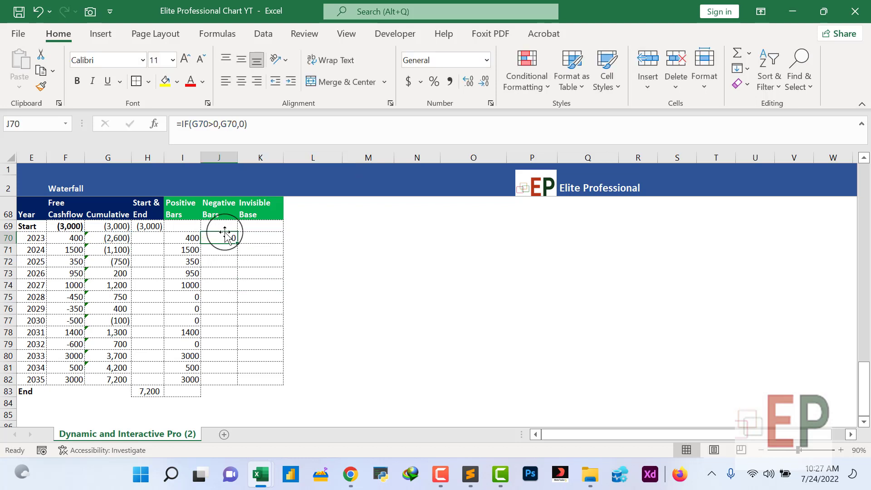
{"action": "type", "text": "I"}
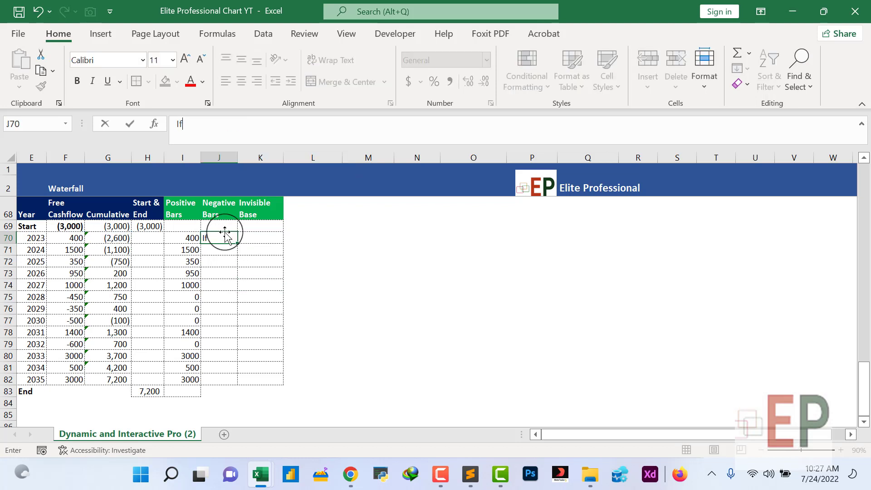
{"action": "type", "text": "f"}
{"action": "key", "text": "Tab"}
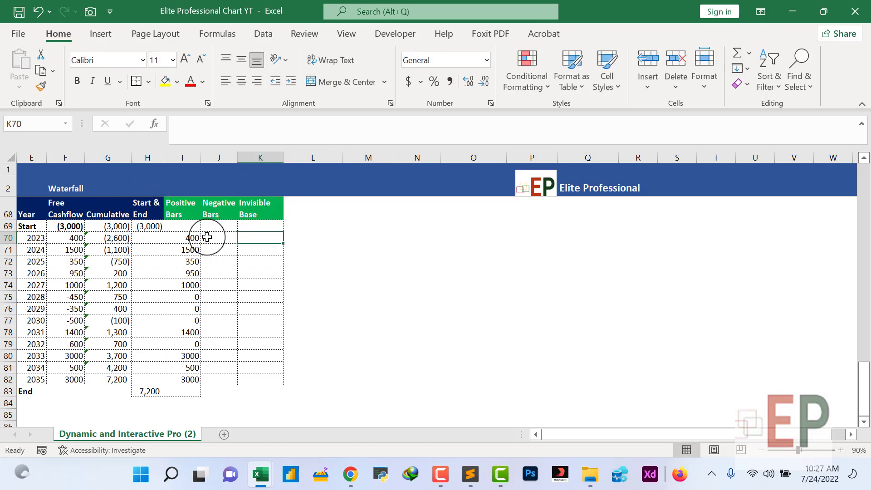
Enter =IF(F70<0,-F70,0) in J70, the 2023 cell of the Negative Bars column
{"action": "left_click", "coordinate": [206, 237]}
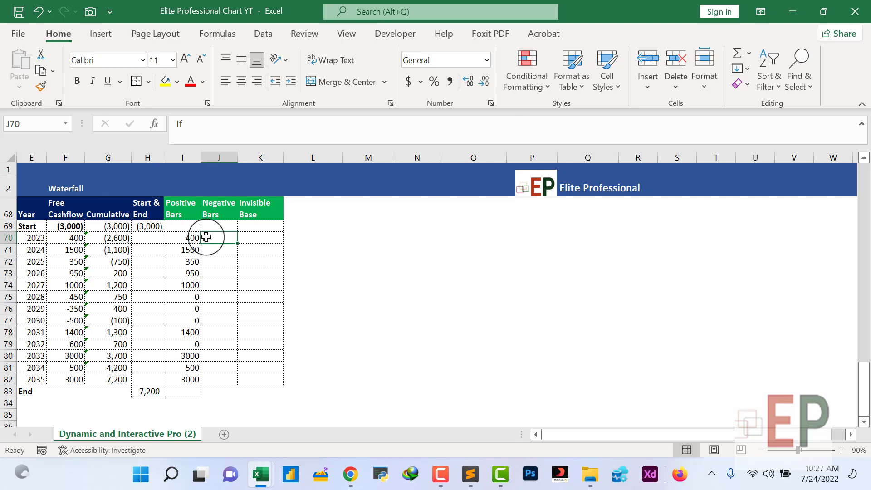
{"action": "type", "text": "="}
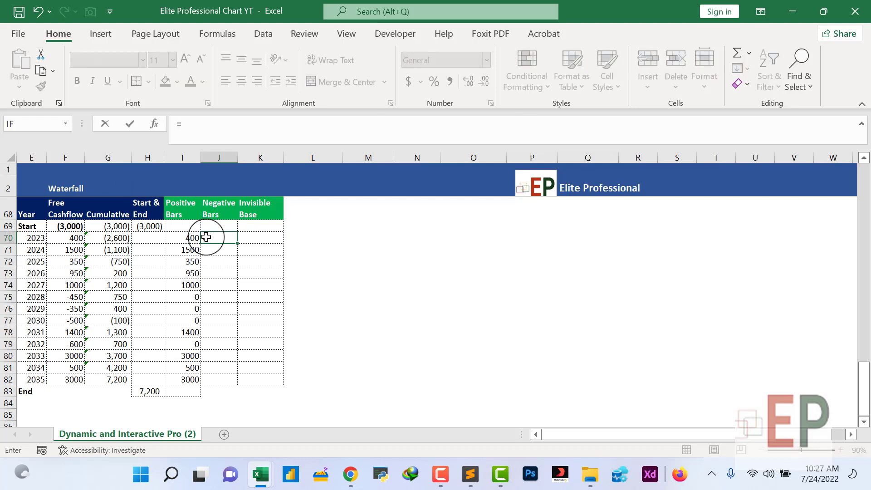
{"action": "type", "text": "IF("}
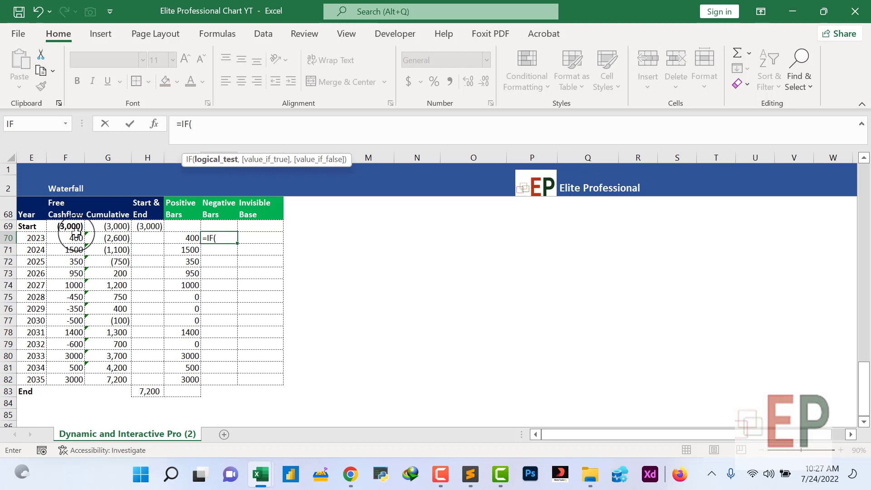
{"action": "left_click", "coordinate": [76, 235]}
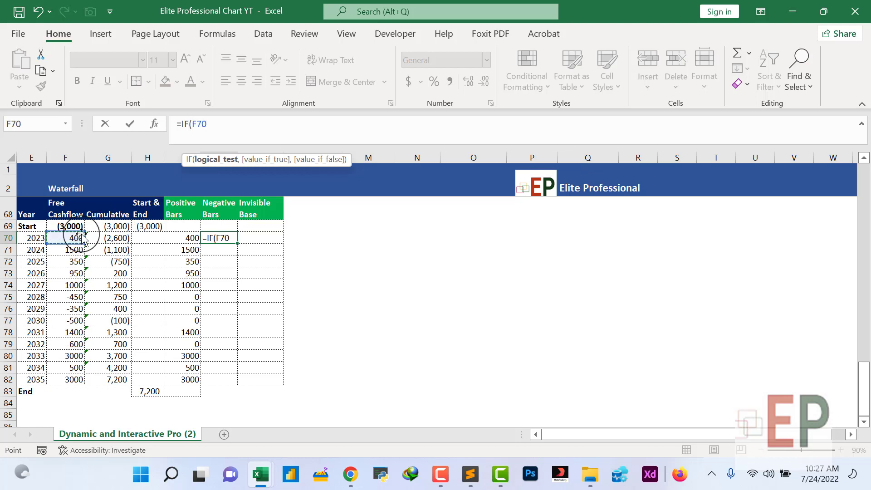
{"action": "type", "text": "<0,"}
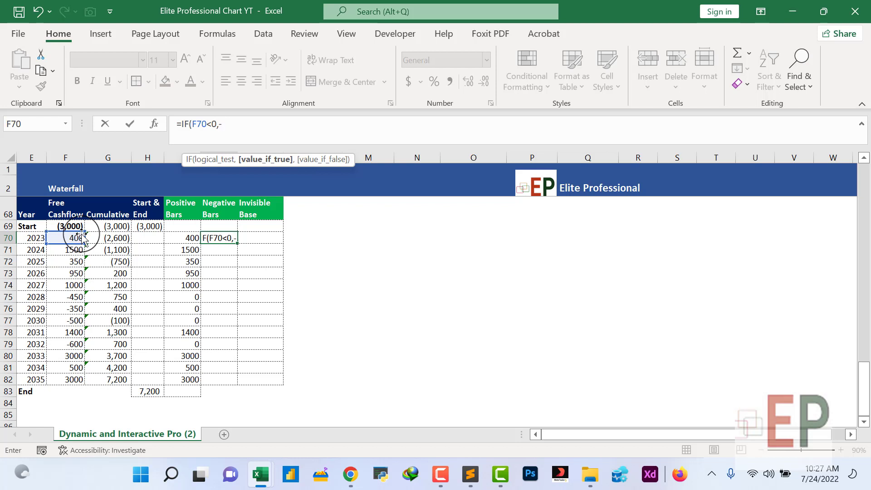
{"action": "type", "text": "-"}
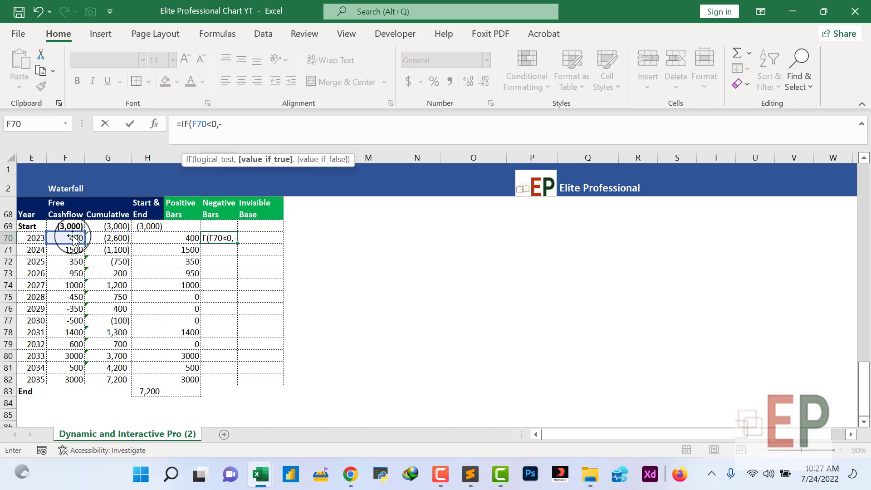
{"action": "left_click", "coordinate": [73, 238]}
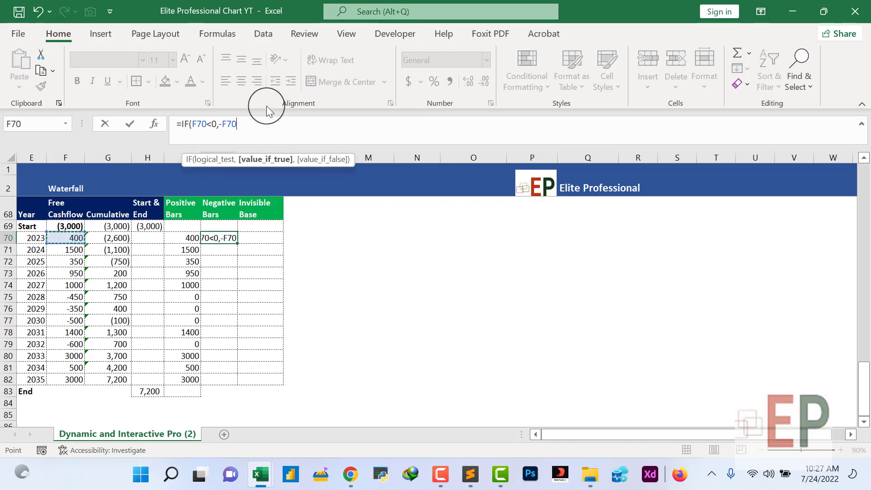
{"action": "type", "text": ",0"}
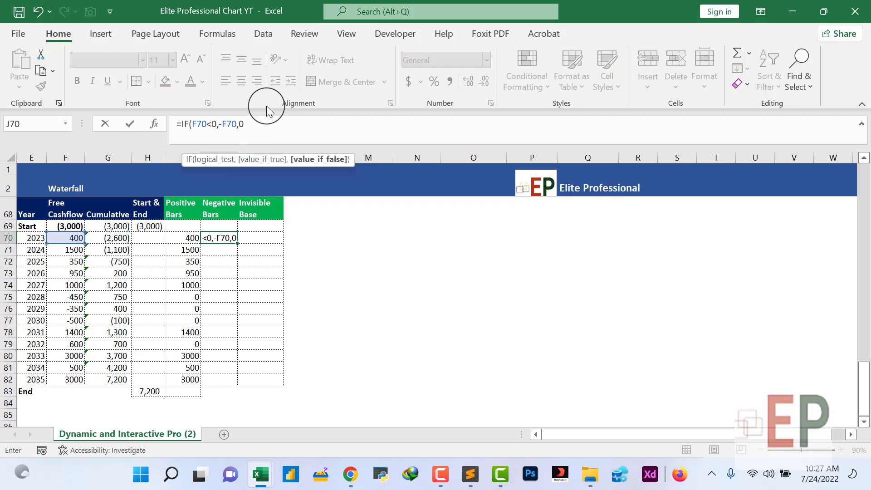
{"action": "type", "text": ")"}
{"action": "key", "text": "Return"}
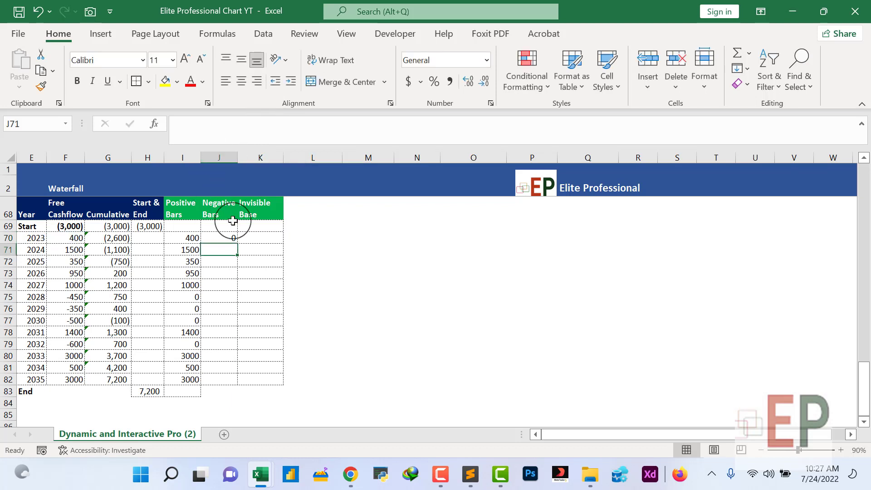
Fill the Negative Bars formula from J70 down the column and clear the surplus copy in J83
{"action": "left_click", "coordinate": [227, 237]}
{"action": "double_click", "coordinate": [236, 245]}
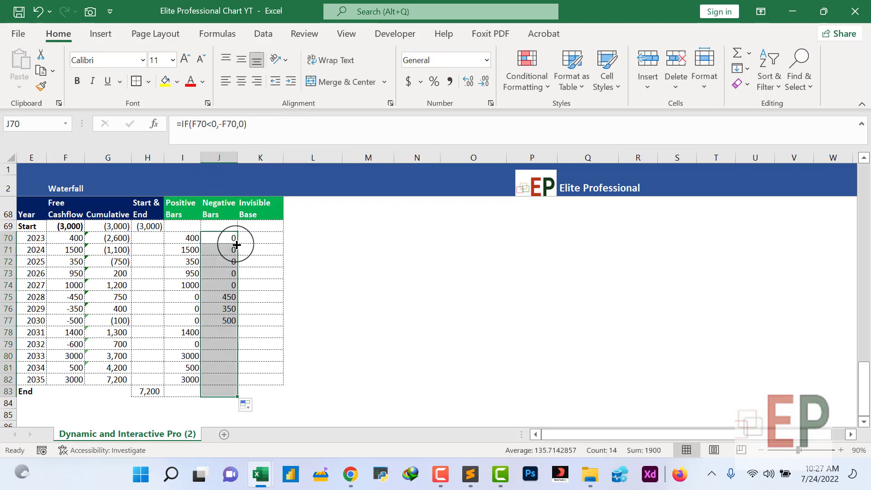
{"action": "left_click", "coordinate": [230, 393]}
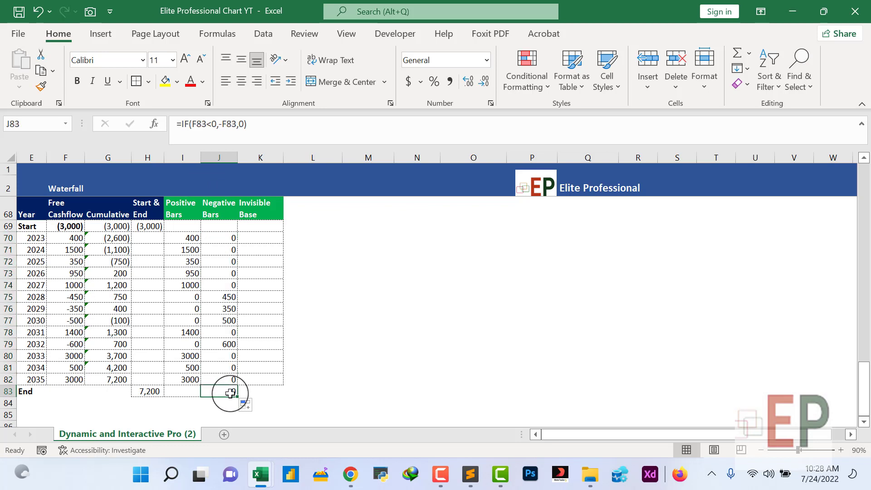
{"action": "left_click", "coordinate": [223, 297]}
{"action": "left_click", "coordinate": [225, 320]}
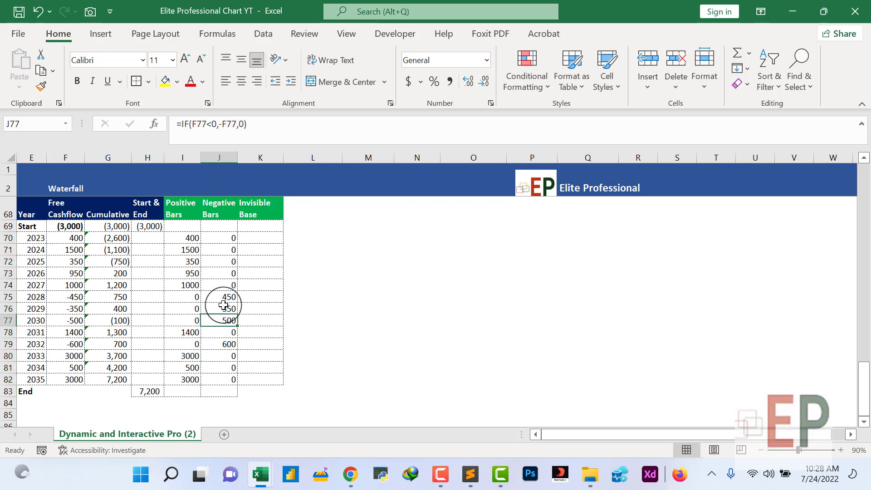
{"action": "left_click", "coordinate": [221, 296]}
{"action": "left_click", "coordinate": [222, 307]}
{"action": "left_click", "coordinate": [227, 297]}
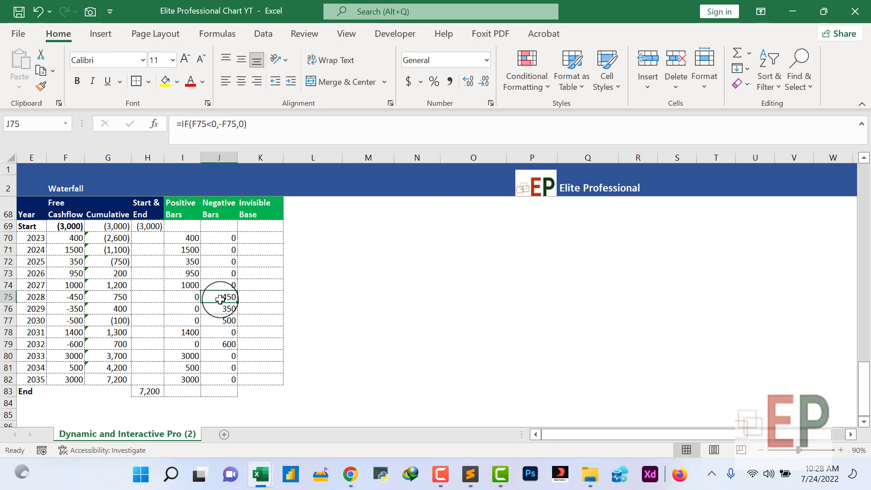
{"action": "left_click", "coordinate": [228, 309]}
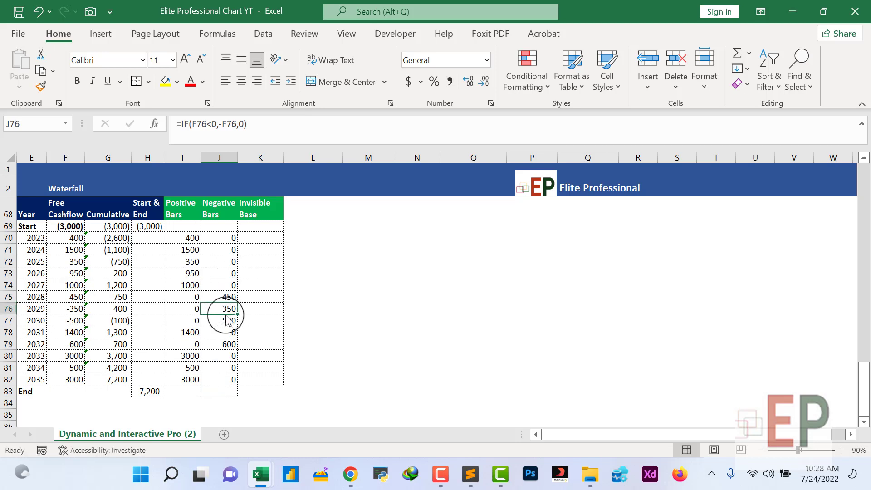
Enter =G69-J70 in K70, the 2023 cell of the Invisible Base column
{"action": "left_click", "coordinate": [248, 239]}
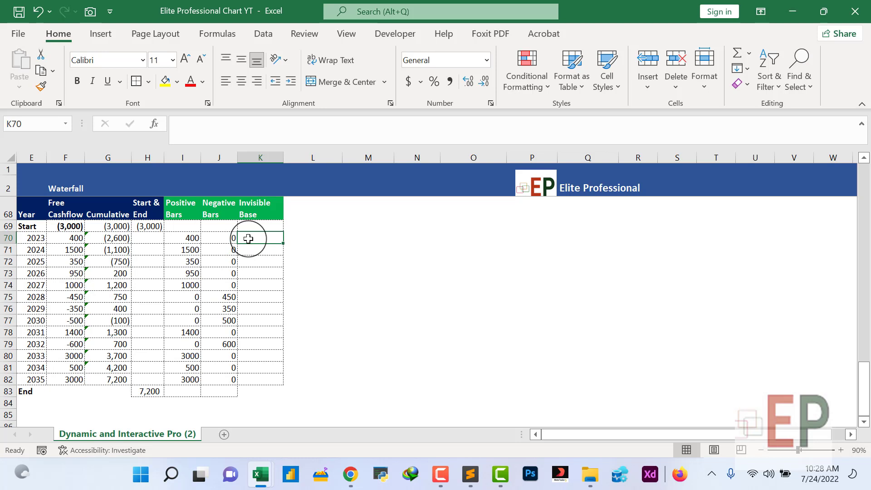
{"action": "type", "text": "="}
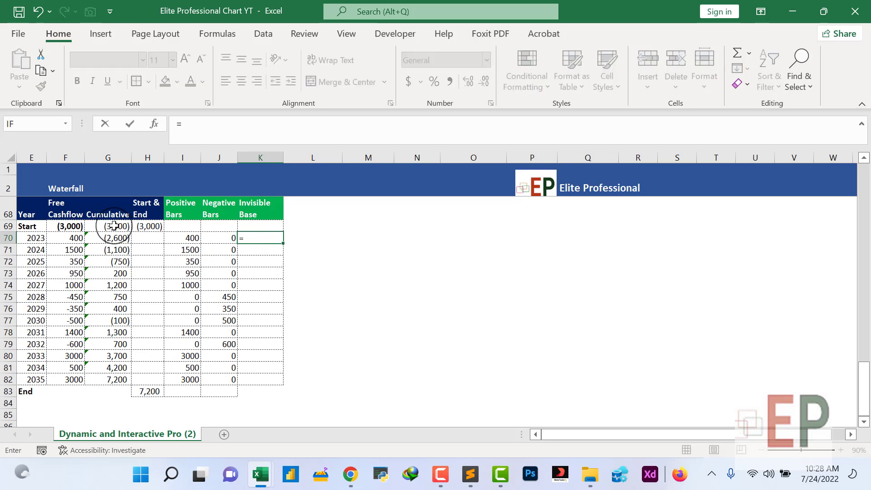
{"action": "left_click", "coordinate": [114, 225]}
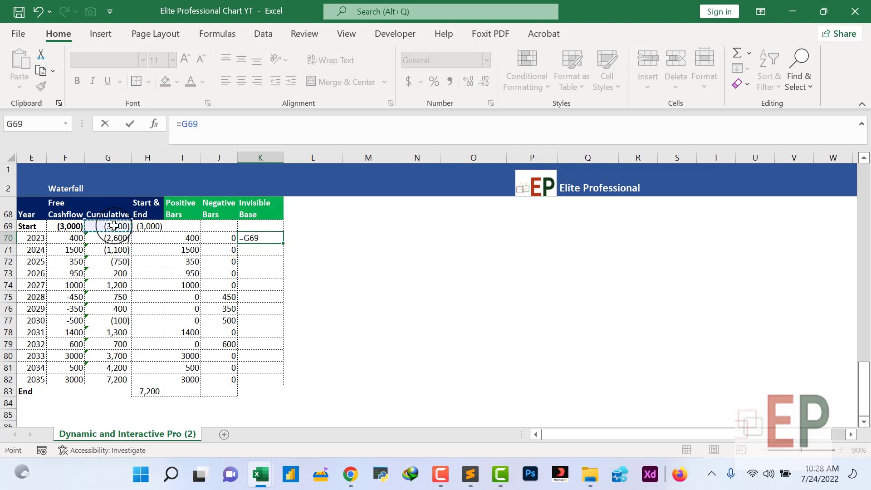
{"action": "type", "text": "-"}
{"action": "left_click", "coordinate": [225, 239]}
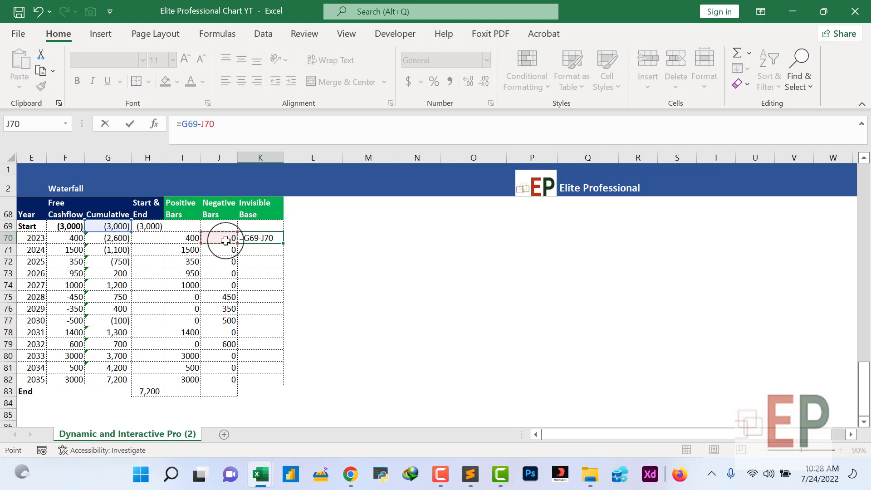
{"action": "key", "text": "ctrl+Return"}
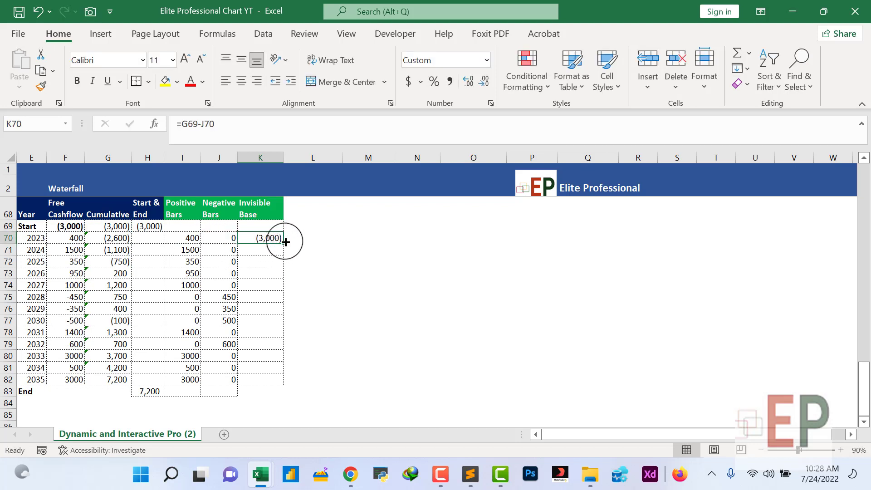
Fill the Invisible Base formula from K70 down the column and clear the surplus copy in K83
{"action": "double_click", "coordinate": [285, 242]}
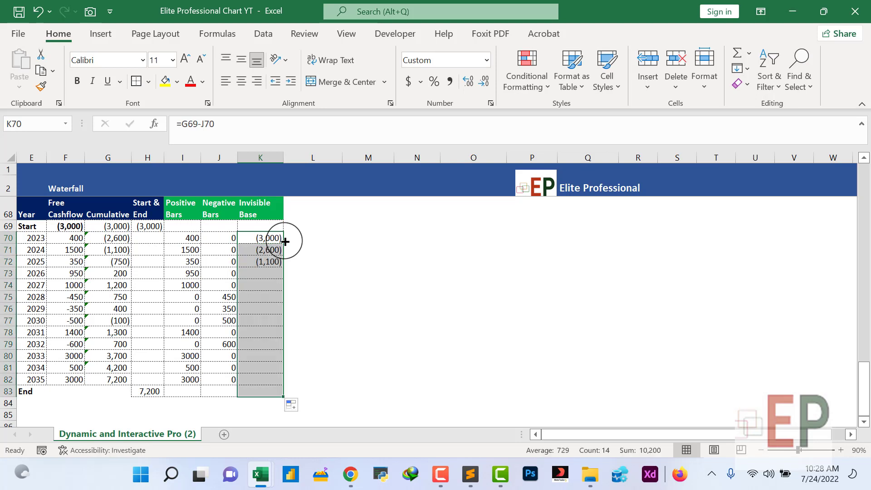
{"action": "left_click", "coordinate": [274, 392]}
{"action": "left_click", "coordinate": [337, 324]}
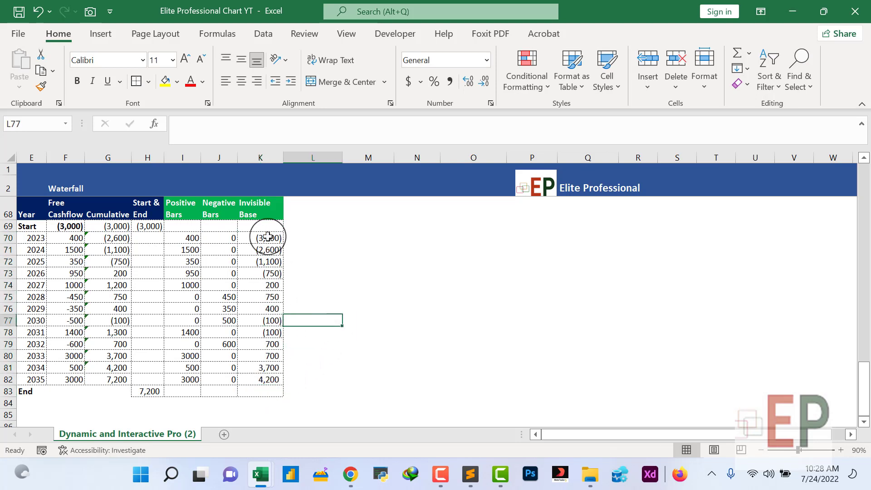
{"action": "left_click_drag", "start_coordinate": [268, 236], "coordinate": [282, 393]}
{"action": "left_click", "coordinate": [338, 344]}
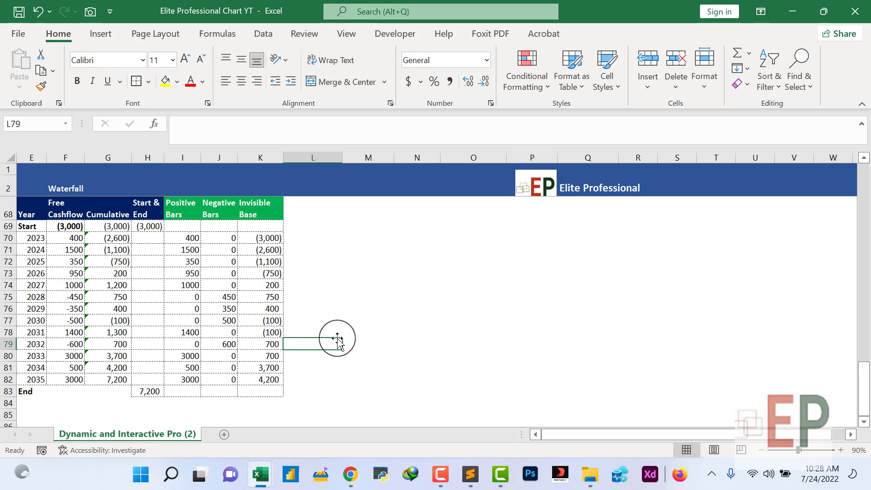
Insert a 2-D stacked column chart from the Year column E68:E83 and the helper columns H68:K83
{"action": "left_click_drag", "start_coordinate": [32, 213], "coordinate": [38, 390]}
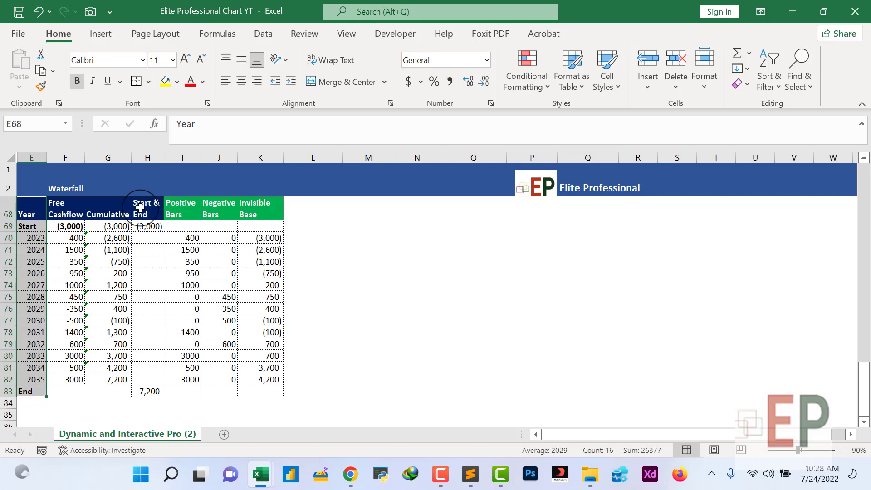
{"action": "left_click_drag", "start_coordinate": [145, 205], "coordinate": [262, 389]}
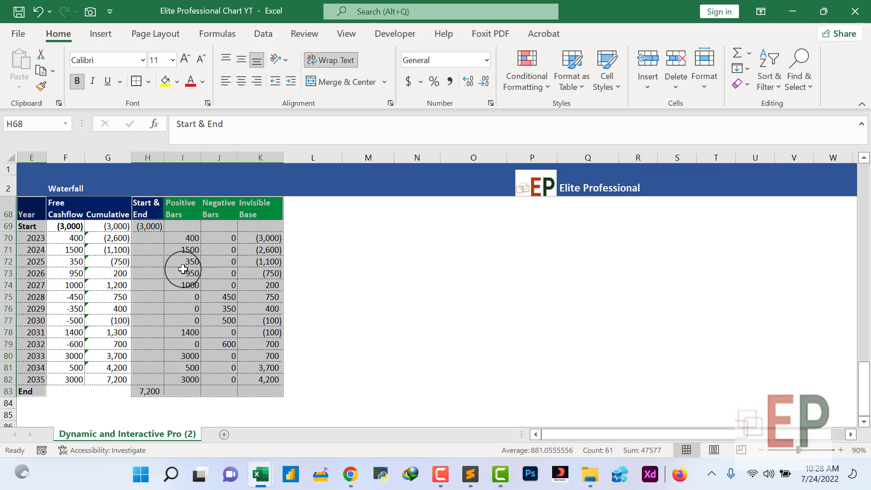
{"action": "left_click", "coordinate": [108, 31]}
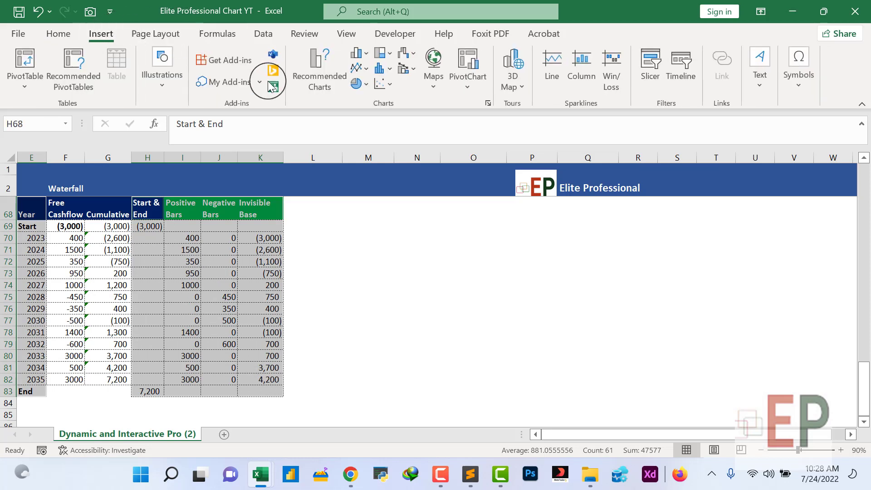
{"action": "left_click", "coordinate": [352, 64]}
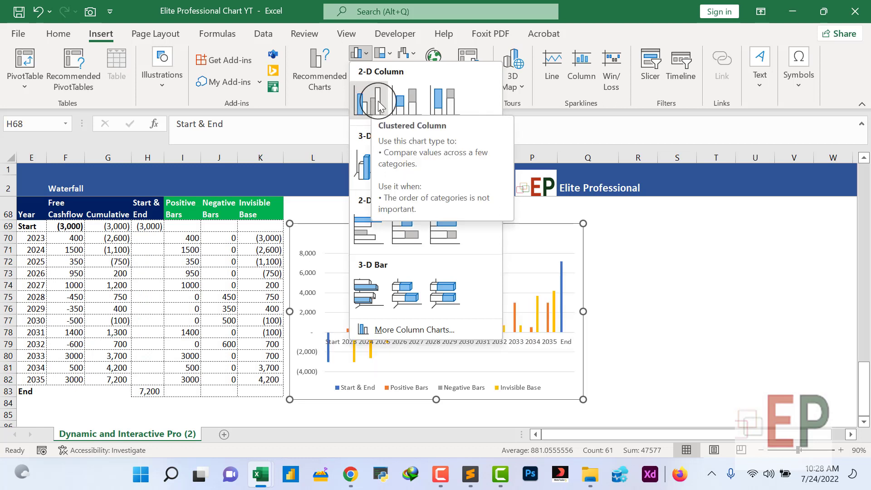
{"action": "left_click", "coordinate": [405, 107]}
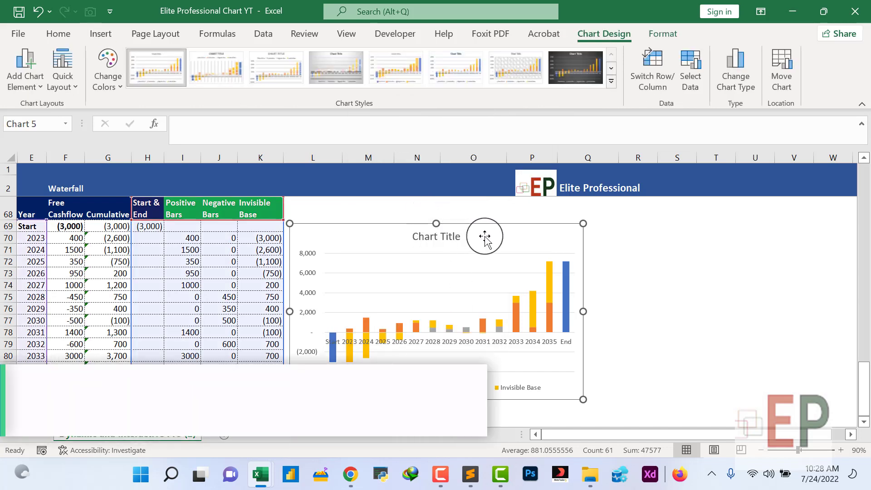
Move the chart away from the table so it spans columns M to R, and select its horizontal gridlines
{"action": "left_click_drag", "start_coordinate": [484, 229], "coordinate": [560, 235]}
{"action": "left_click", "coordinate": [725, 320]}
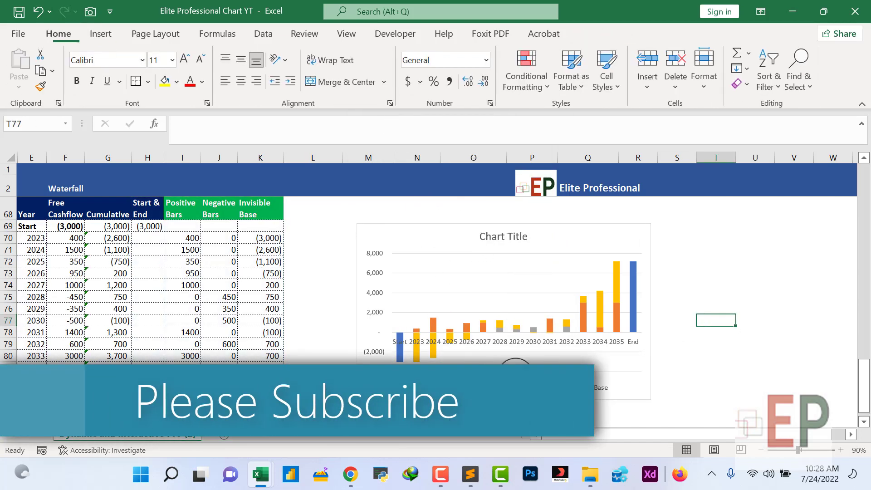
{"action": "left_click", "coordinate": [467, 344]}
{"action": "left_click", "coordinate": [469, 293]}
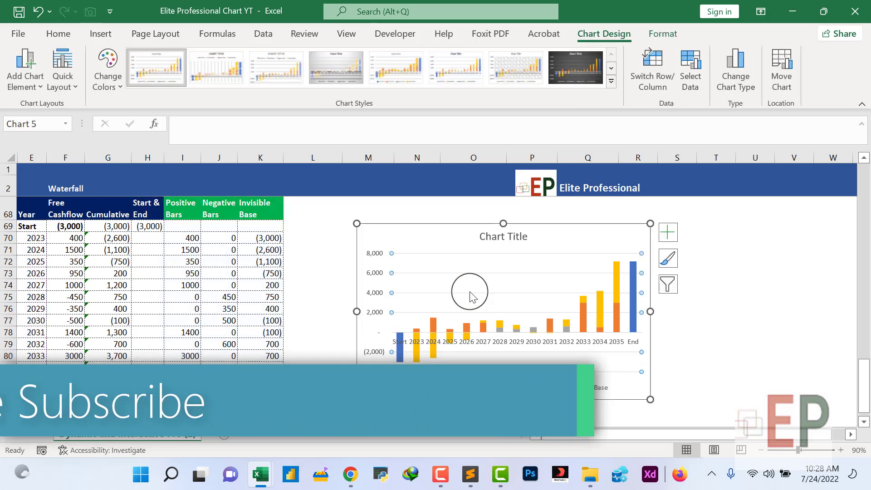
Delete the chart's horizontal gridlines, and set the horizontal axis labels to bold with label position Low
{"action": "left_click", "coordinate": [461, 345]}
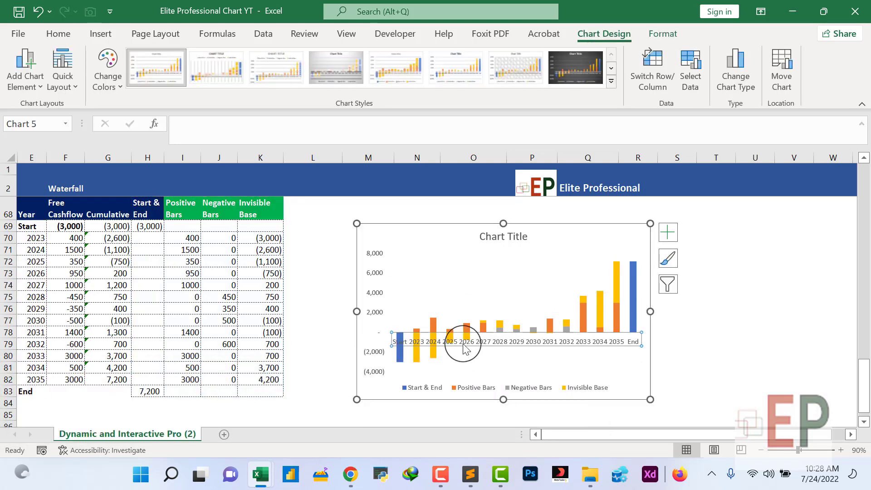
{"action": "right_click", "coordinate": [463, 347]}
{"action": "left_click", "coordinate": [512, 333]}
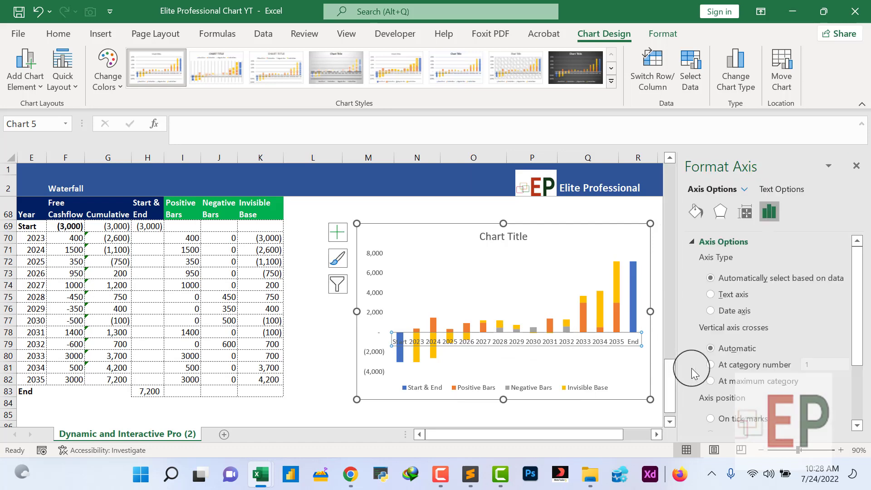
{"action": "scroll", "coordinate": [736, 386], "scroll_direction": "down", "scroll_amount": 5}
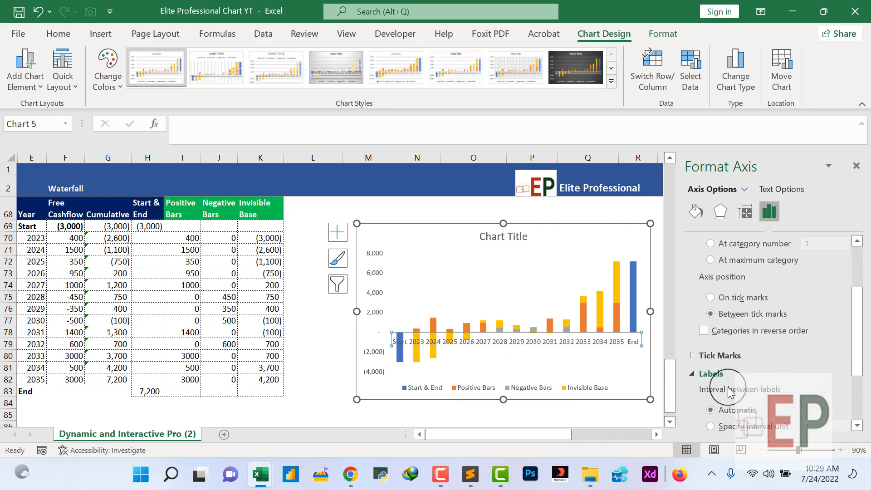
{"action": "left_click", "coordinate": [811, 400]}
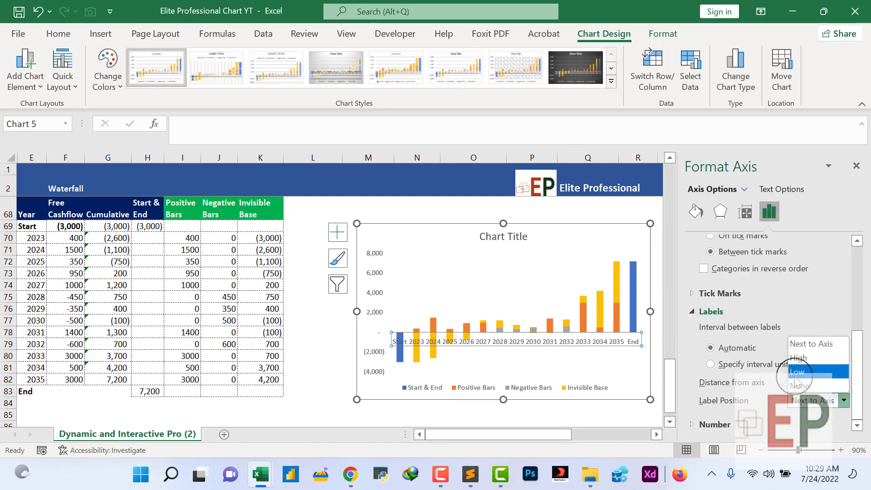
{"action": "left_click", "coordinate": [812, 381]}
{"action": "left_click", "coordinate": [856, 166]}
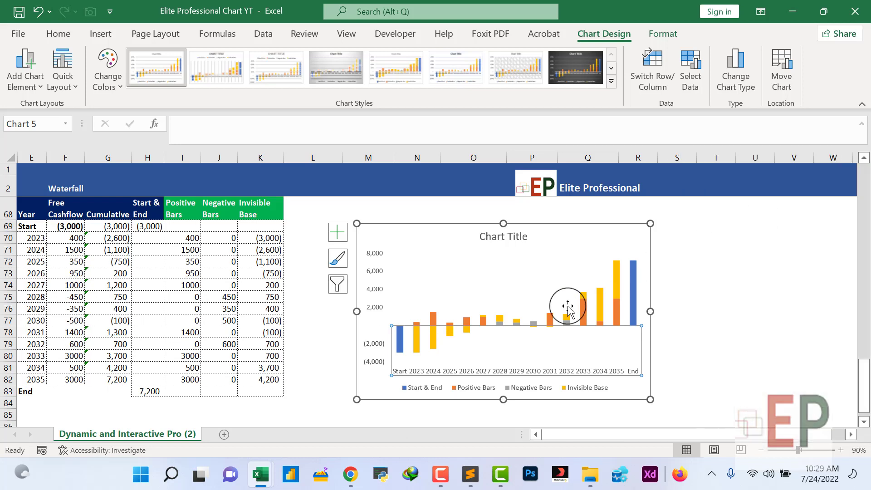
{"action": "left_click", "coordinate": [717, 334]}
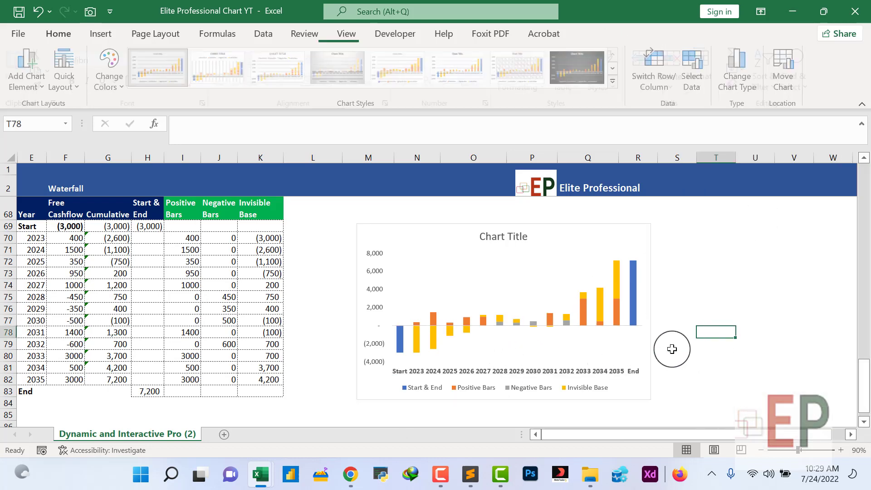
Delete the legend from the waterfall chart
{"action": "left_click", "coordinate": [502, 354]}
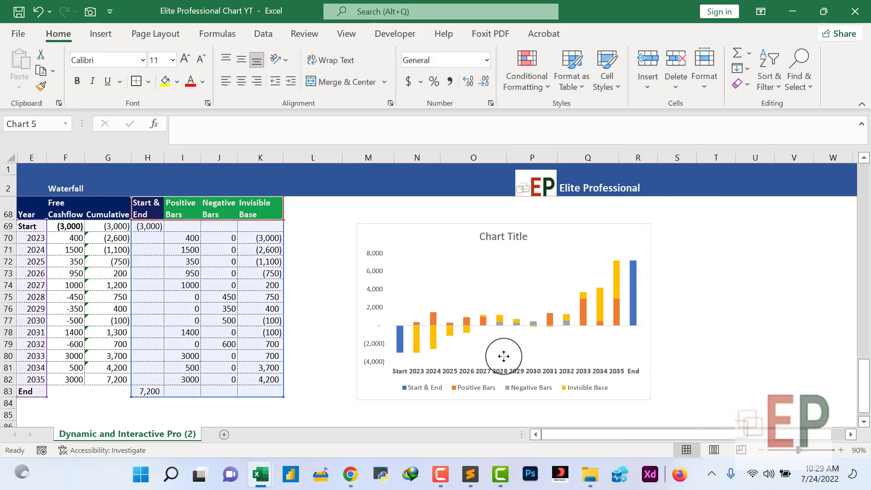
{"action": "left_click", "coordinate": [423, 369]}
{"action": "left_click", "coordinate": [564, 389]}
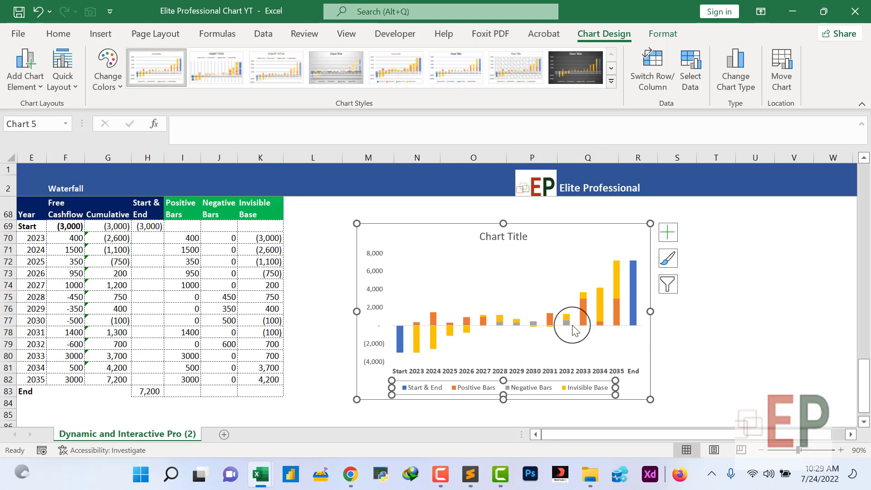
{"action": "key", "text": "Delete"}
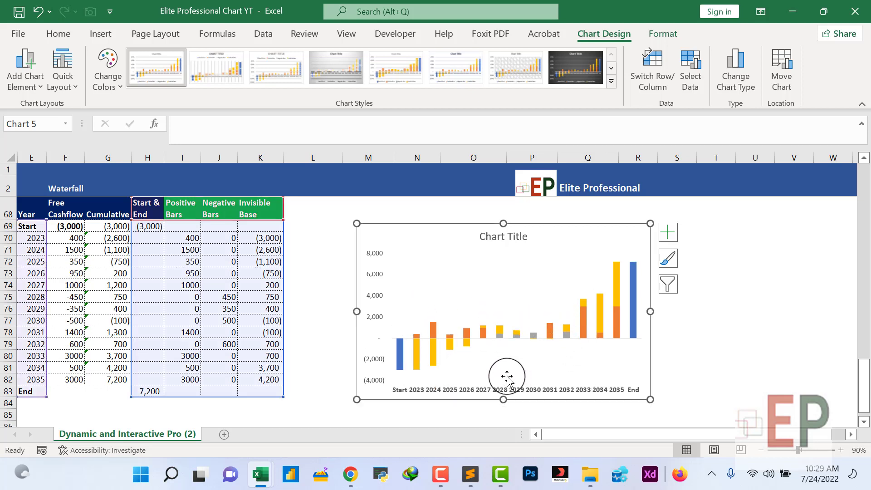
Format the Start & End series with a dark gray fill and no outline
{"action": "left_click", "coordinate": [485, 364]}
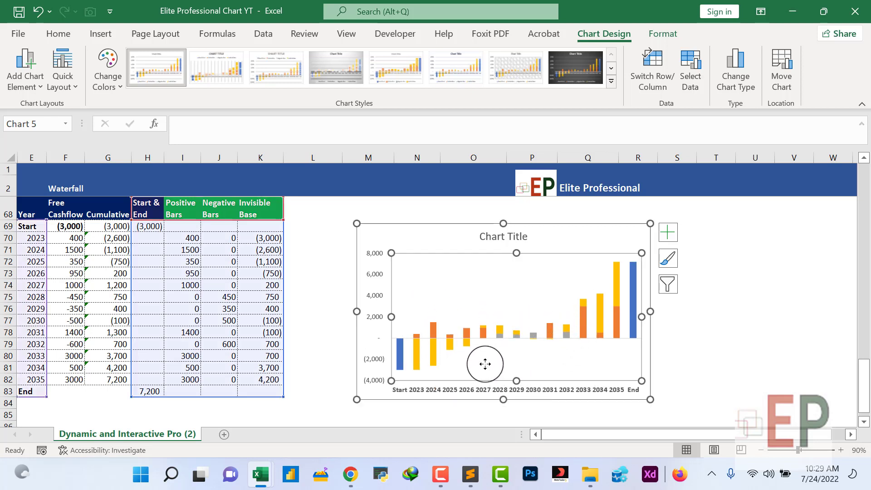
{"action": "left_click", "coordinate": [399, 351]}
{"action": "right_click", "coordinate": [400, 360]}
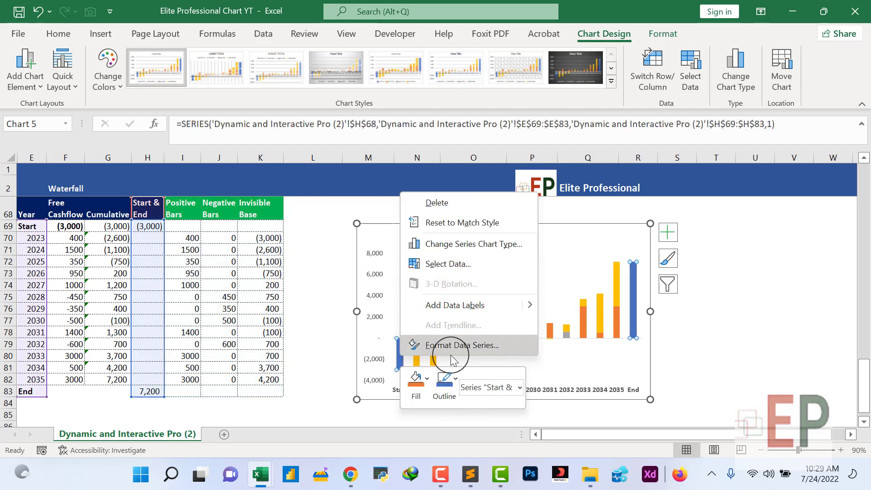
{"action": "left_click", "coordinate": [455, 377]}
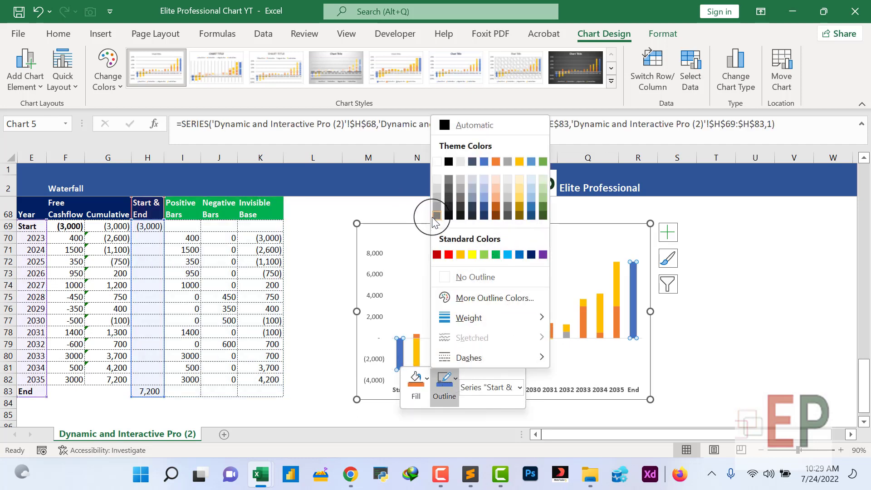
{"action": "left_click", "coordinate": [448, 190]}
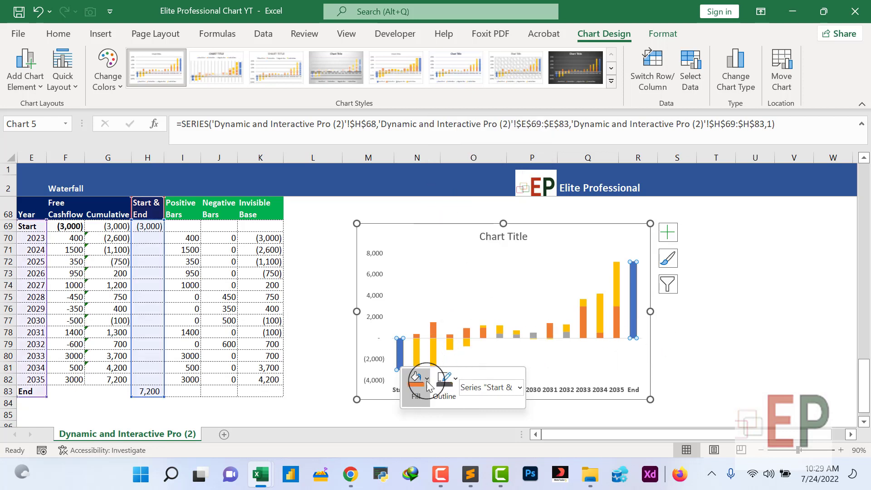
{"action": "left_click", "coordinate": [415, 380]}
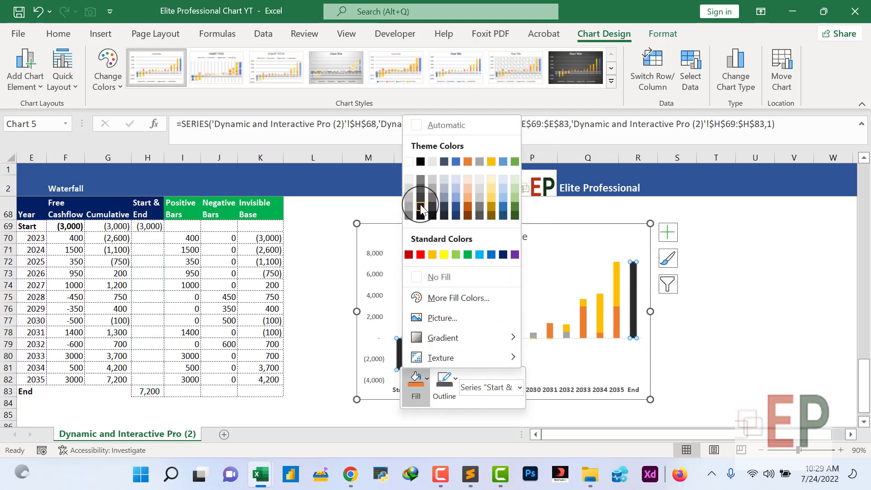
{"action": "left_click", "coordinate": [420, 188]}
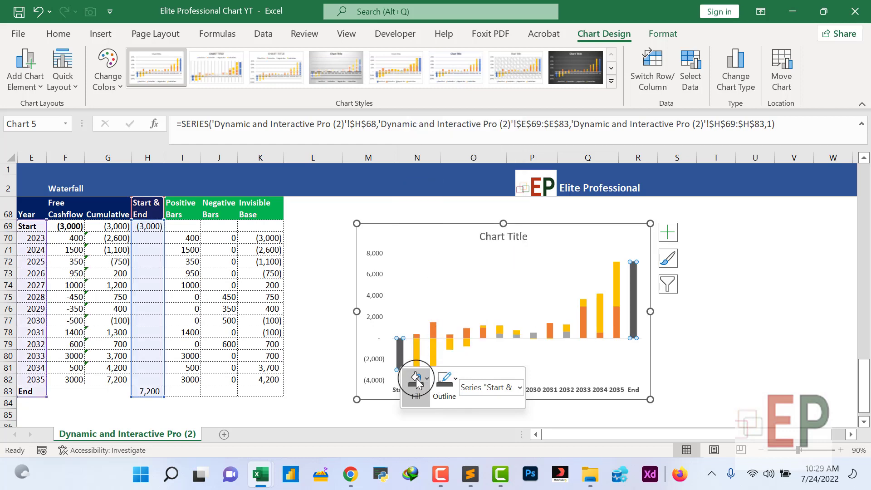
{"action": "left_click", "coordinate": [455, 380]}
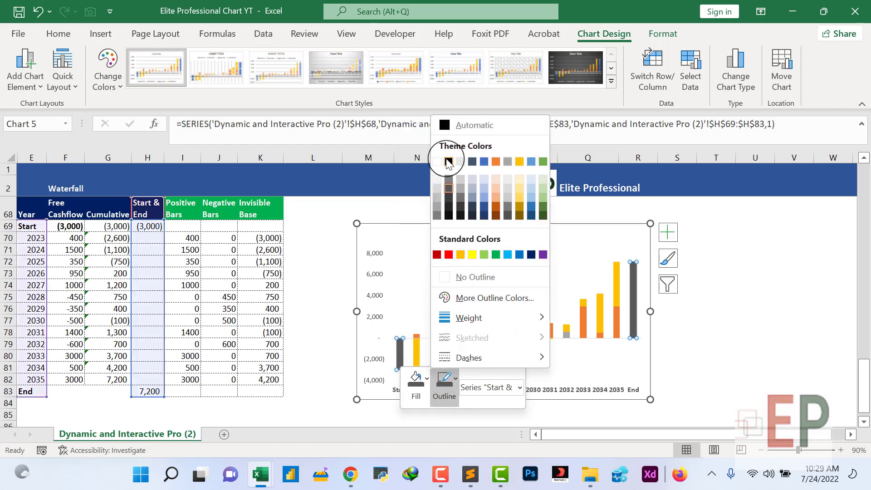
{"action": "left_click", "coordinate": [472, 276]}
{"action": "left_click", "coordinate": [755, 344]}
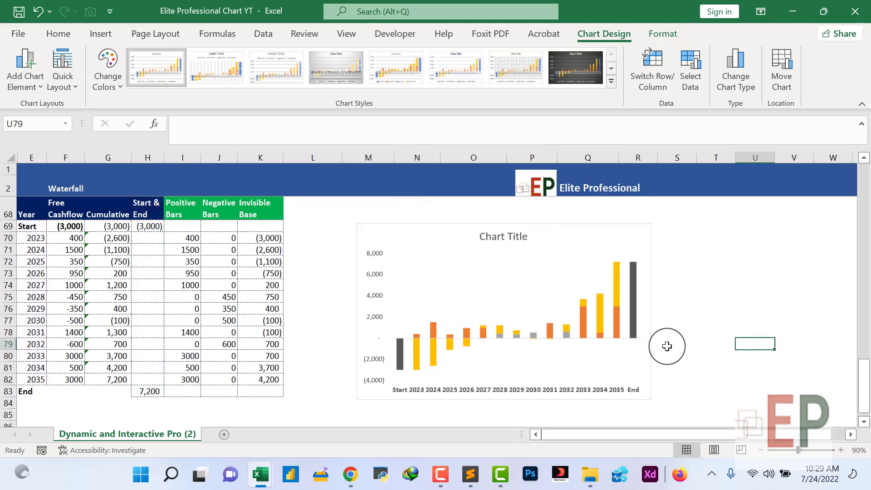
Delete the vertical value axis from the chart
{"action": "left_click", "coordinate": [457, 365]}
{"action": "left_click", "coordinate": [432, 356]}
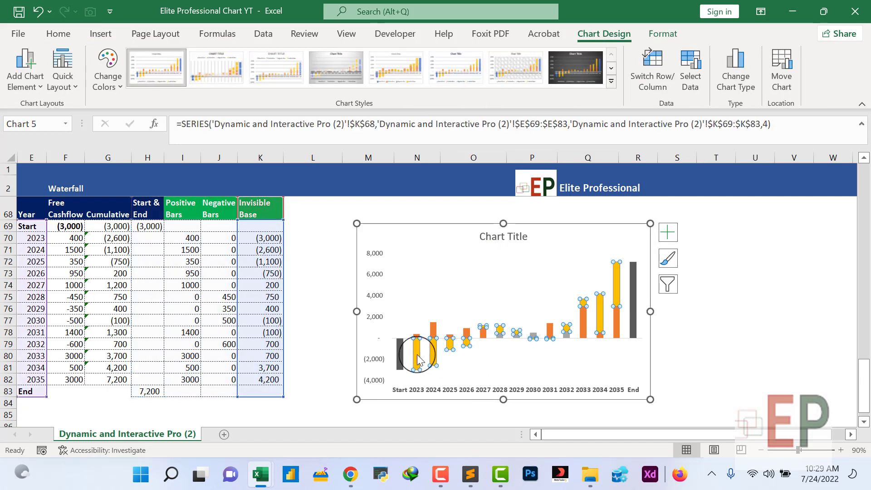
{"action": "left_click", "coordinate": [364, 308]}
{"action": "key", "text": "Delete"}
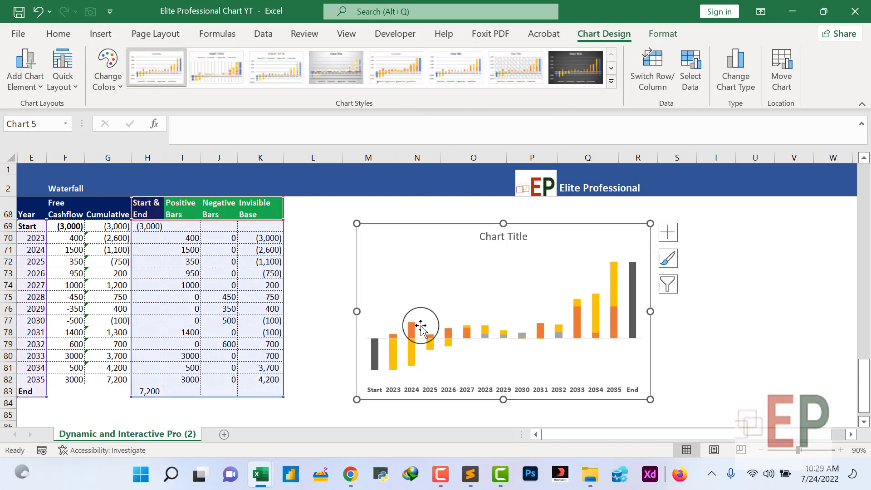
Reorder the chart's data series so Invisible Base comes second, directly after Start & End and before Positive Bars
{"action": "right_click", "coordinate": [411, 360]}
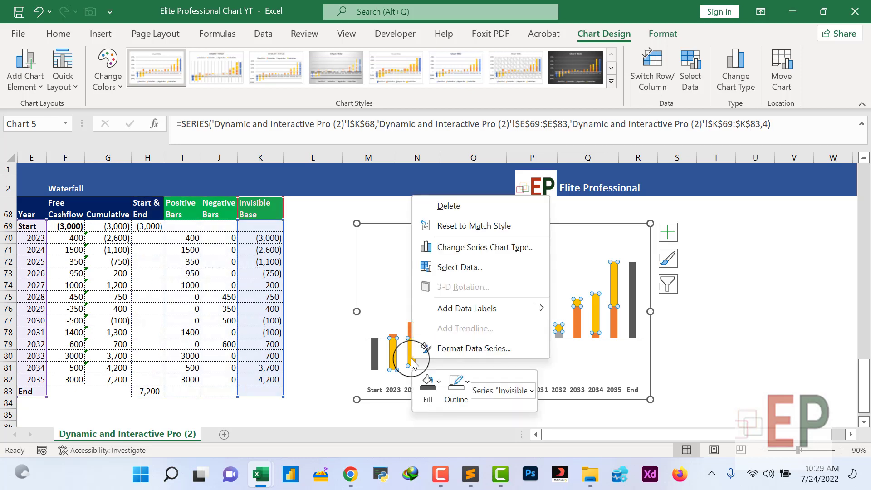
{"action": "left_click", "coordinate": [459, 270]}
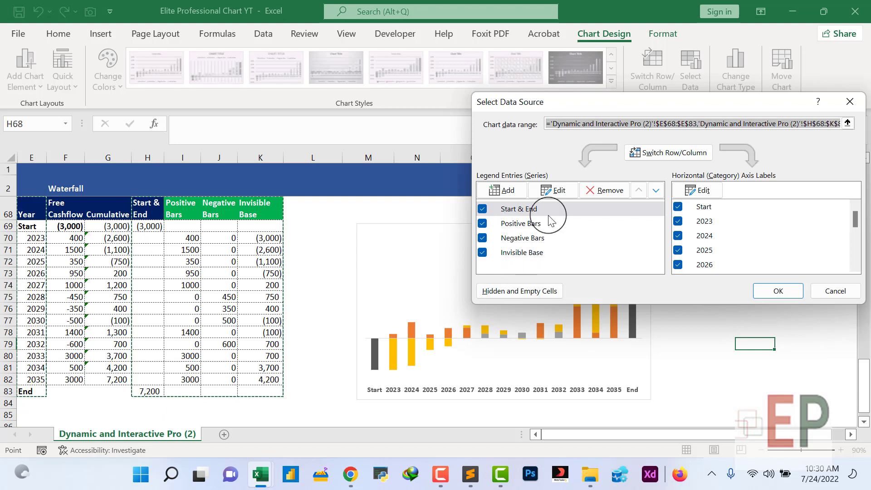
{"action": "left_click", "coordinate": [536, 256]}
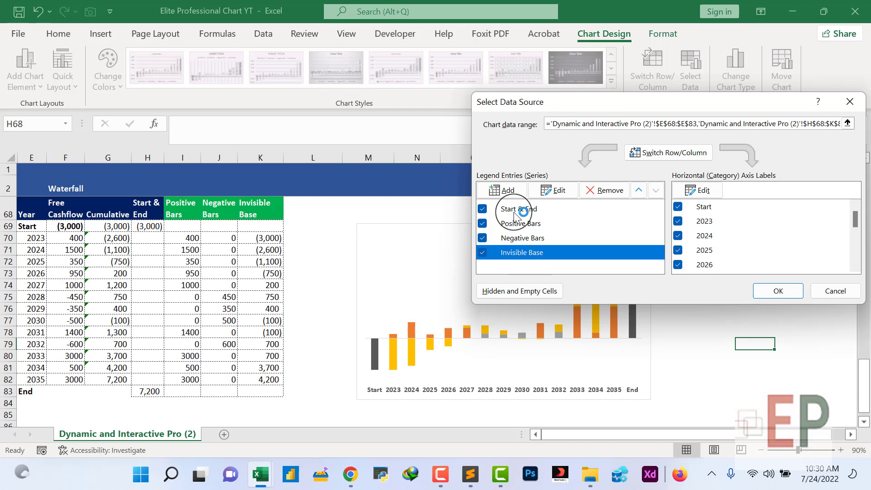
{"action": "left_click", "coordinate": [639, 190]}
{"action": "left_click", "coordinate": [639, 191]}
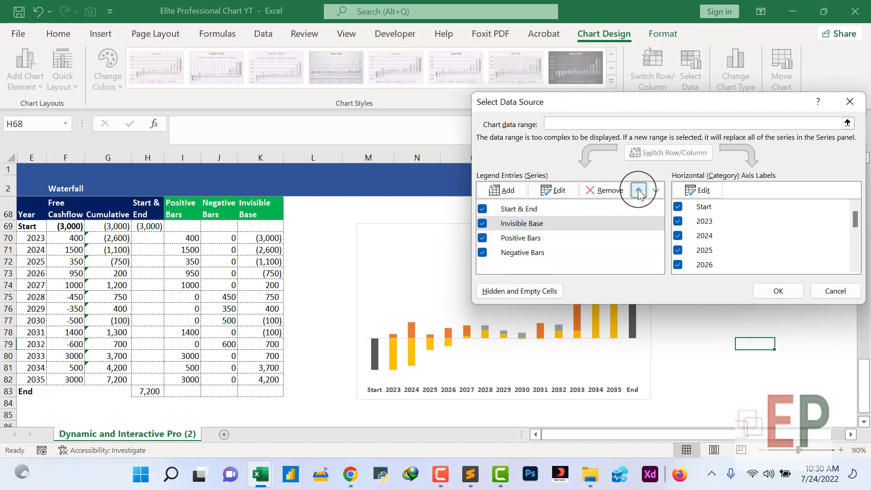
{"action": "left_click", "coordinate": [639, 191]}
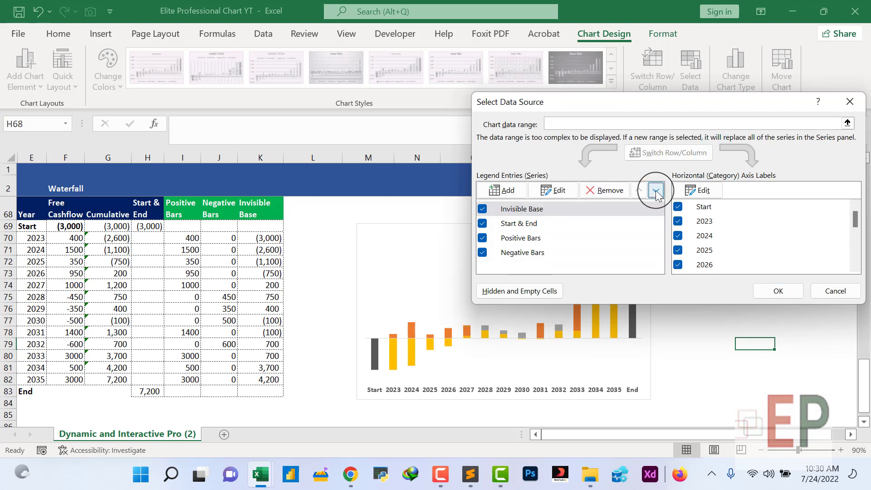
{"action": "left_click", "coordinate": [656, 191]}
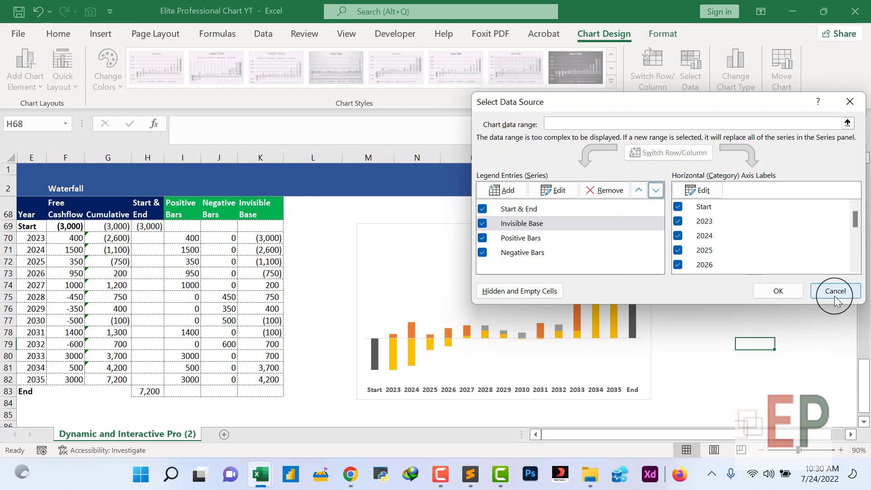
{"action": "left_click", "coordinate": [778, 291]}
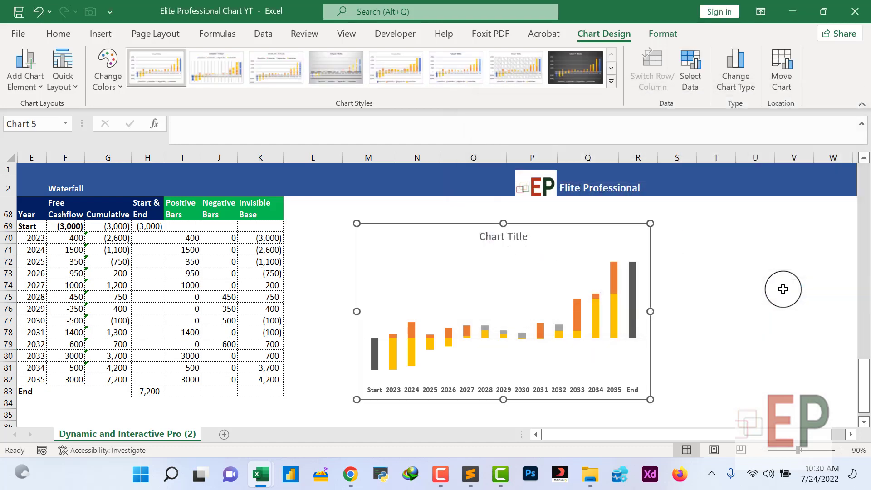
{"action": "left_click", "coordinate": [741, 316]}
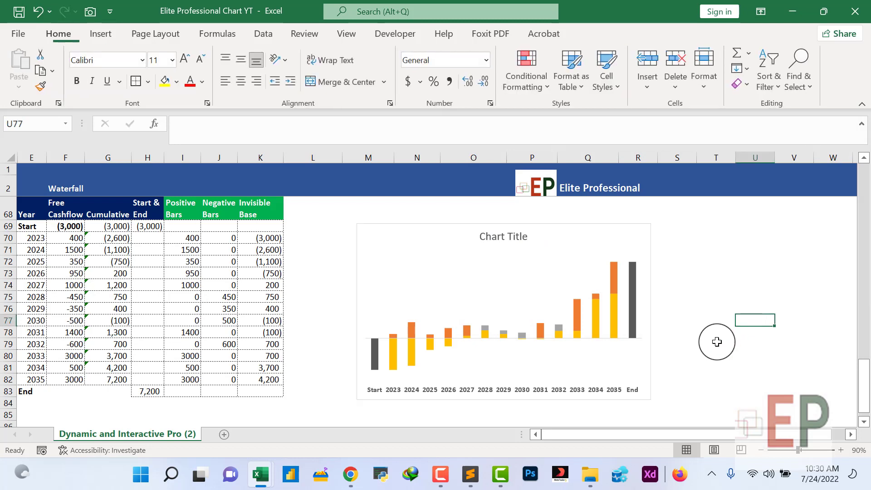
Set the Invisible Base series to No fill so only the start, end, positive and negative bars show
{"action": "left_click", "coordinate": [396, 361]}
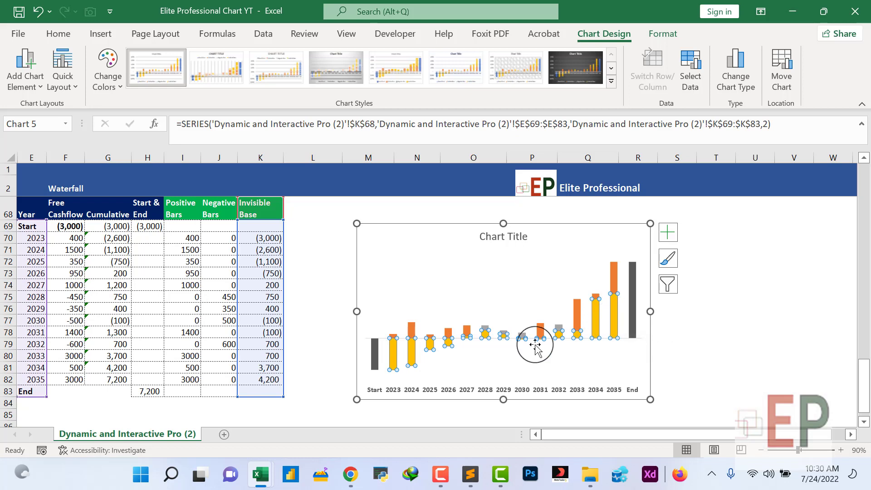
{"action": "right_click", "coordinate": [615, 319]}
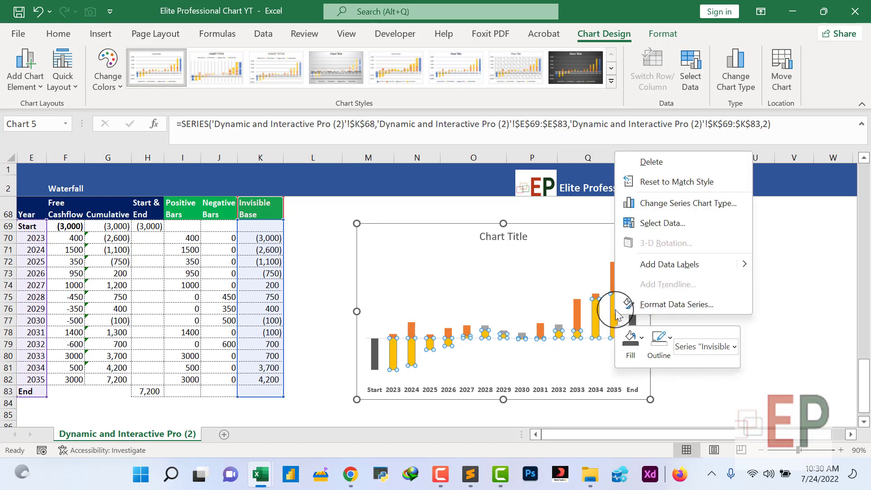
{"action": "left_click", "coordinate": [656, 313]}
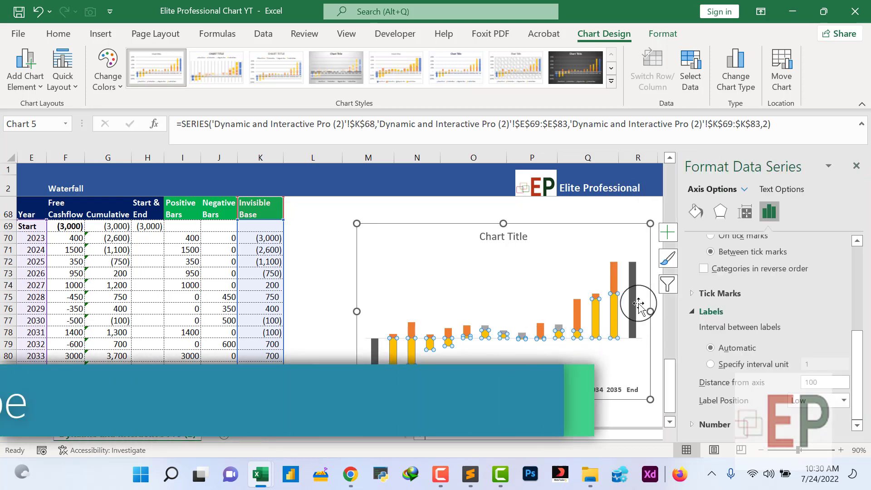
{"action": "left_click", "coordinate": [692, 214]}
{"action": "left_click", "coordinate": [732, 262]}
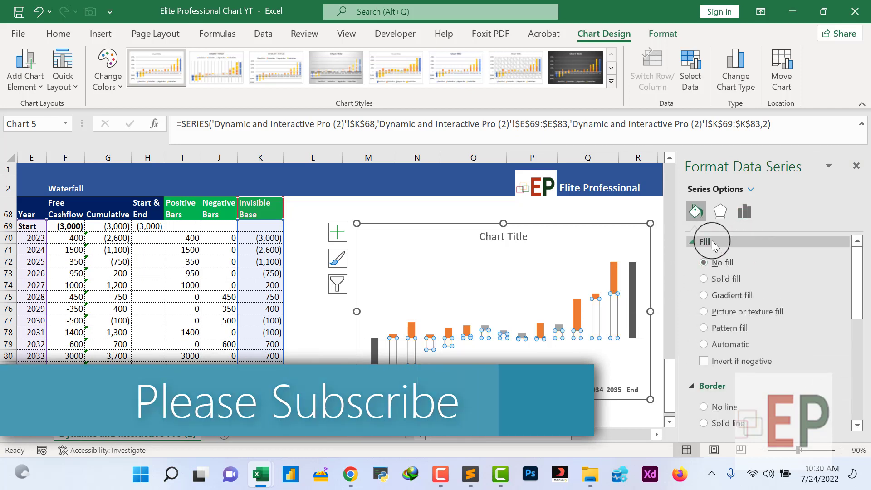
{"action": "left_click", "coordinate": [693, 240]}
{"action": "left_click", "coordinate": [543, 282]}
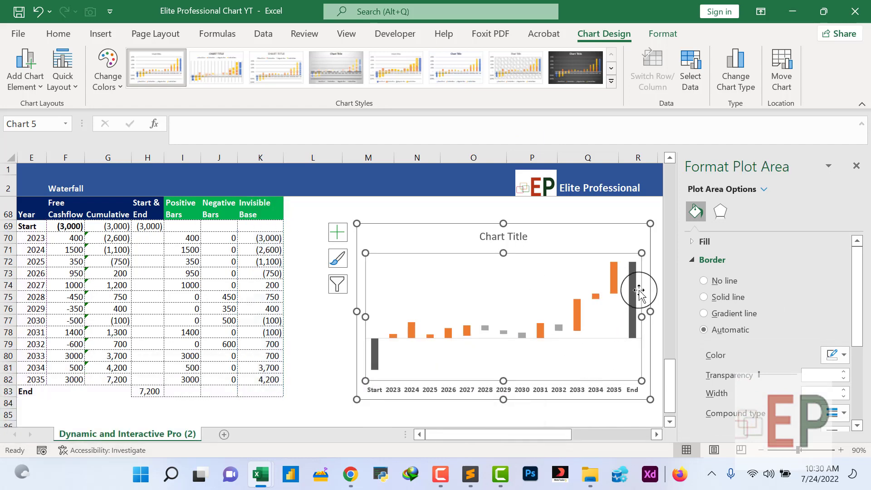
{"action": "left_click", "coordinate": [339, 355]}
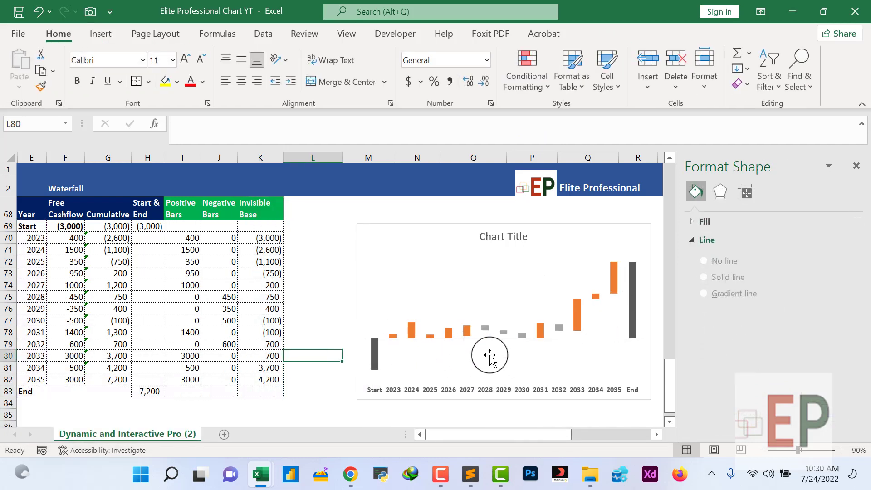
{"action": "left_click", "coordinate": [856, 166]}
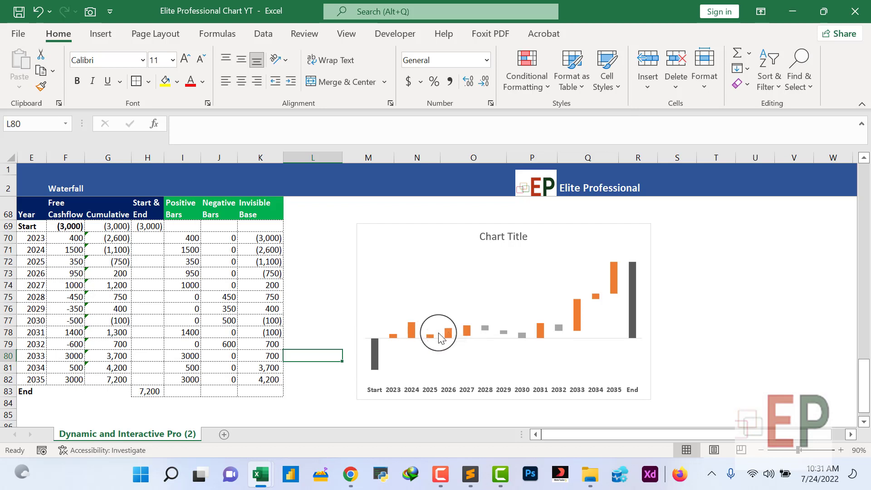
{"action": "left_click", "coordinate": [444, 353]}
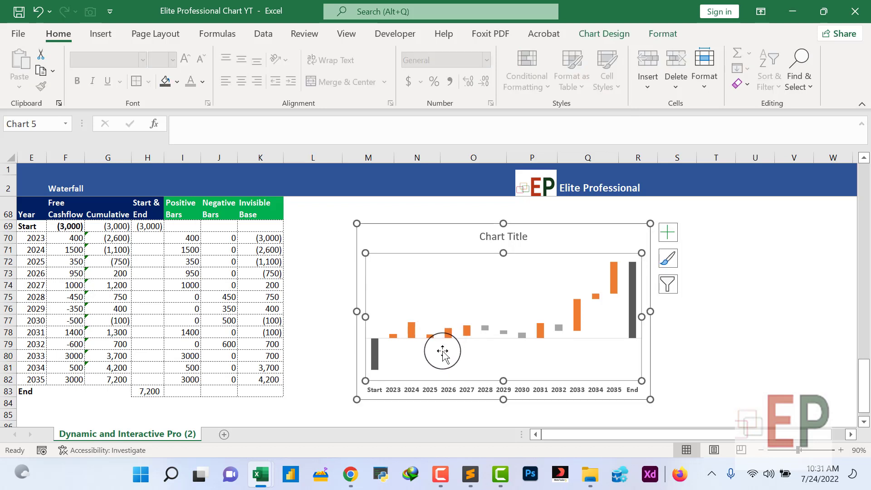
Set the gap width of the chart's column series to 30%
{"action": "right_click", "coordinate": [476, 313]}
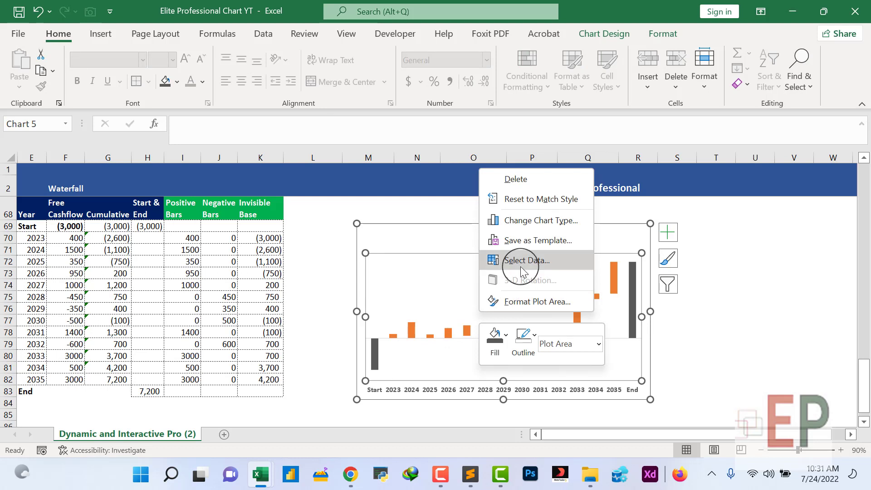
{"action": "left_click", "coordinate": [517, 300]}
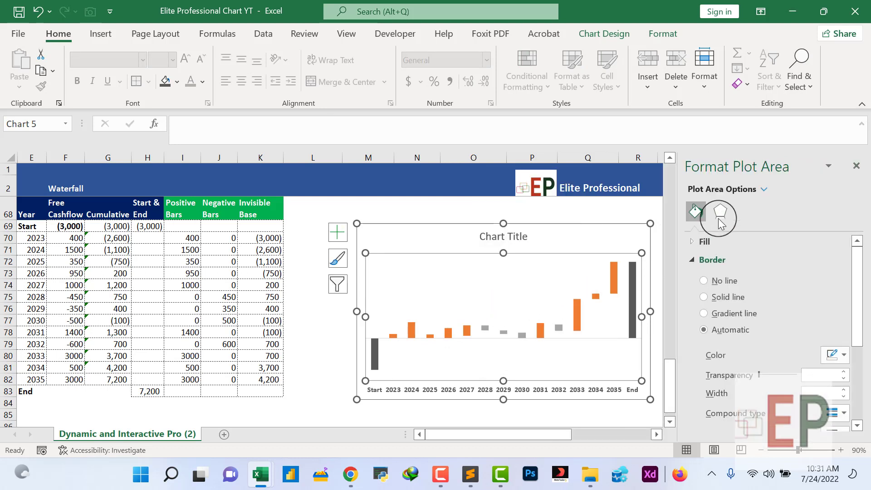
{"action": "left_click", "coordinate": [573, 318]}
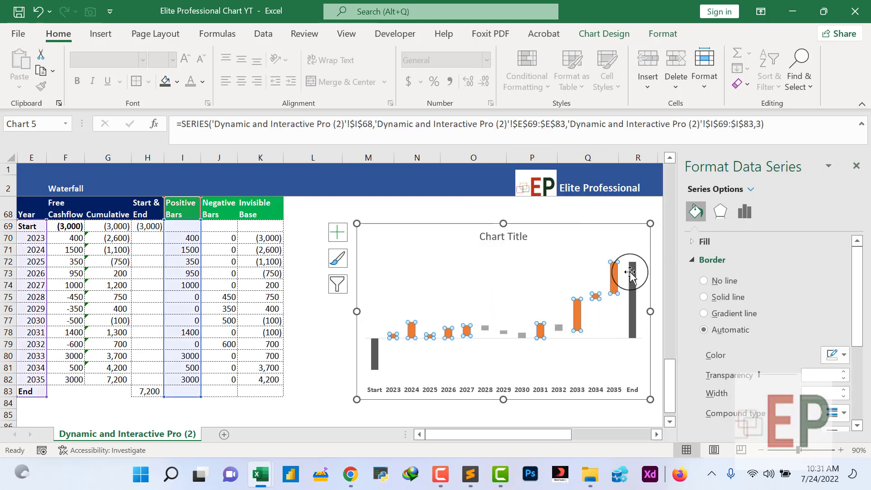
{"action": "left_click", "coordinate": [744, 211]}
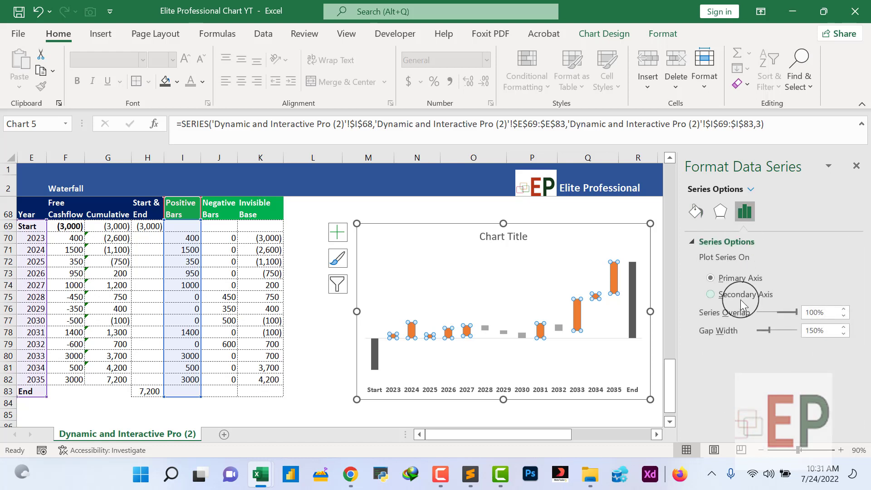
{"action": "left_click", "coordinate": [821, 327]}
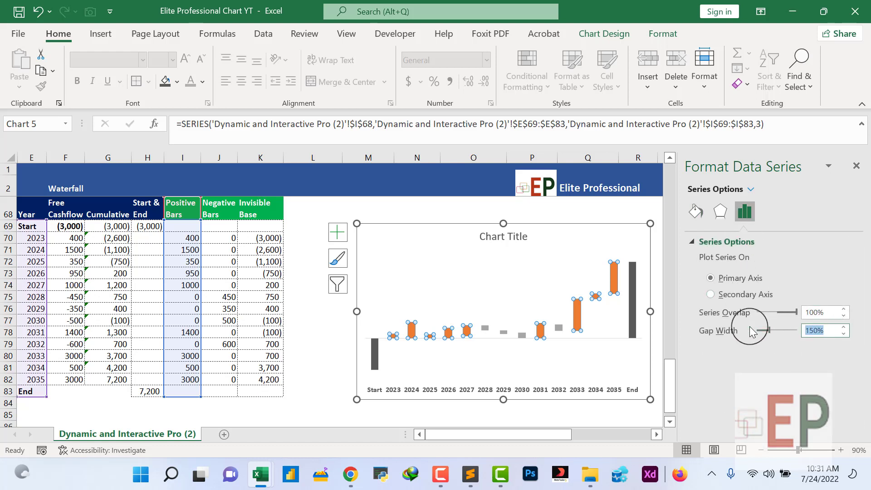
{"action": "type", "text": "30"}
{"action": "key", "text": "Return"}
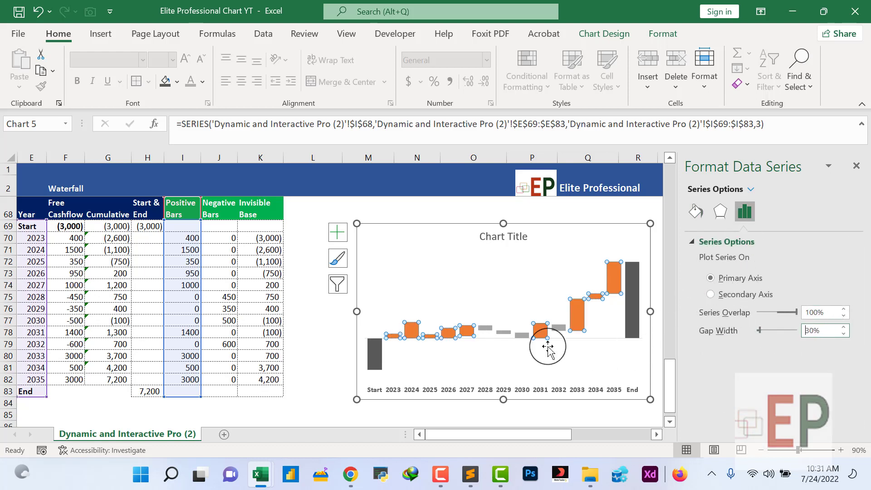
{"action": "left_click", "coordinate": [494, 350]}
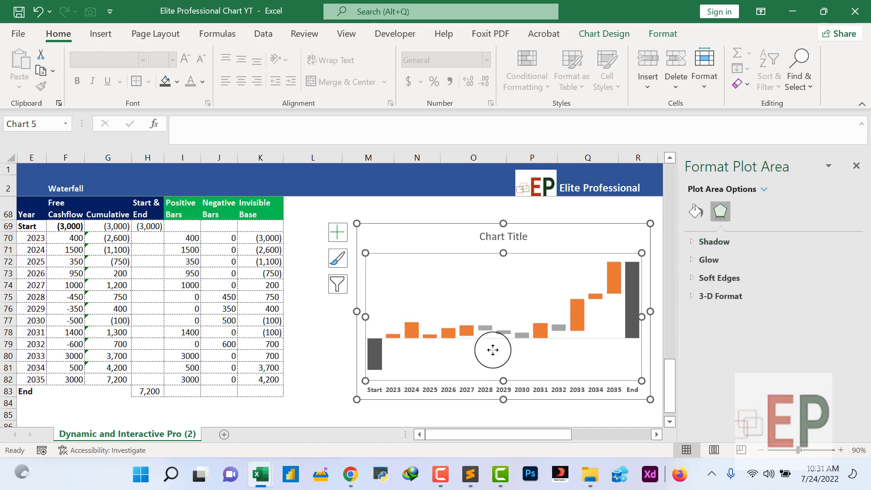
{"action": "left_click", "coordinate": [618, 425]}
Replace the chart title text with "WaterFall Chart"
{"action": "left_click", "coordinate": [490, 234]}
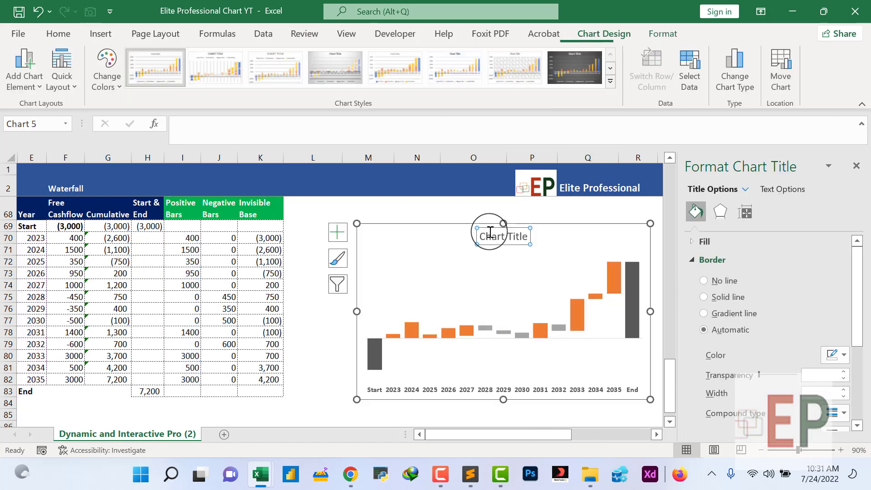
{"action": "triple_click", "coordinate": [490, 234]}
{"action": "type", "text": "W"}
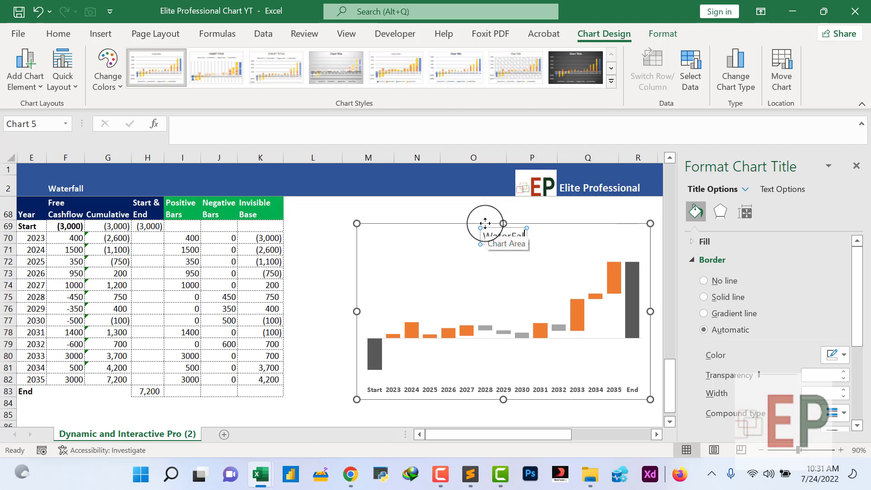
{"action": "type", "text": "aterFall Chart"}
{"action": "key", "text": "Return"}
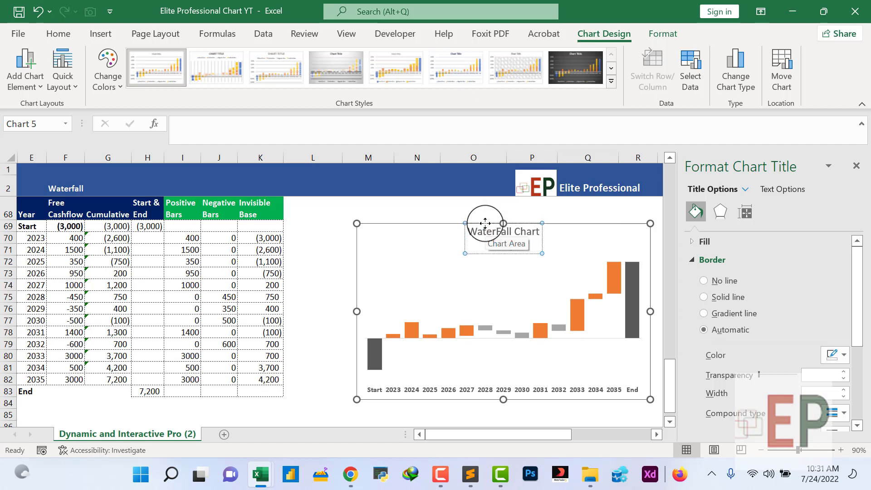
Make the waterfall chart's title bold and deselect the chart
{"action": "left_click", "coordinate": [370, 206]}
{"action": "left_click", "coordinate": [469, 232]}
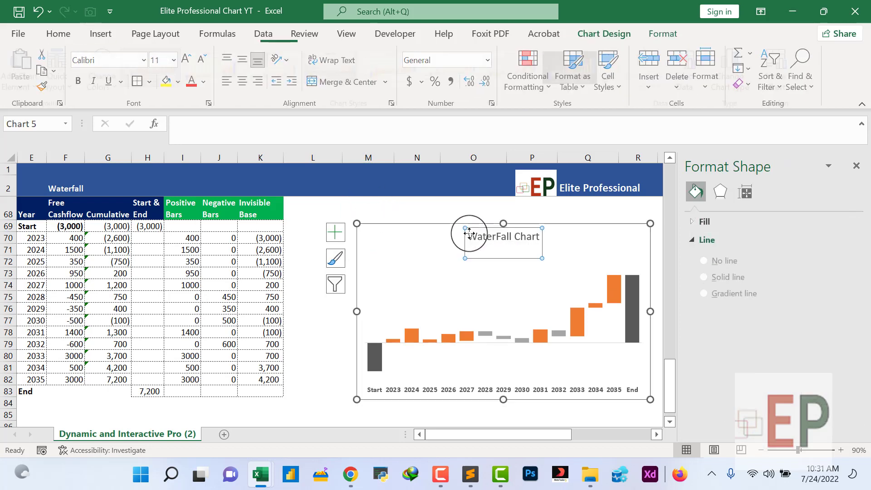
{"action": "left_click", "coordinate": [421, 222]}
{"action": "left_click", "coordinate": [691, 256]}
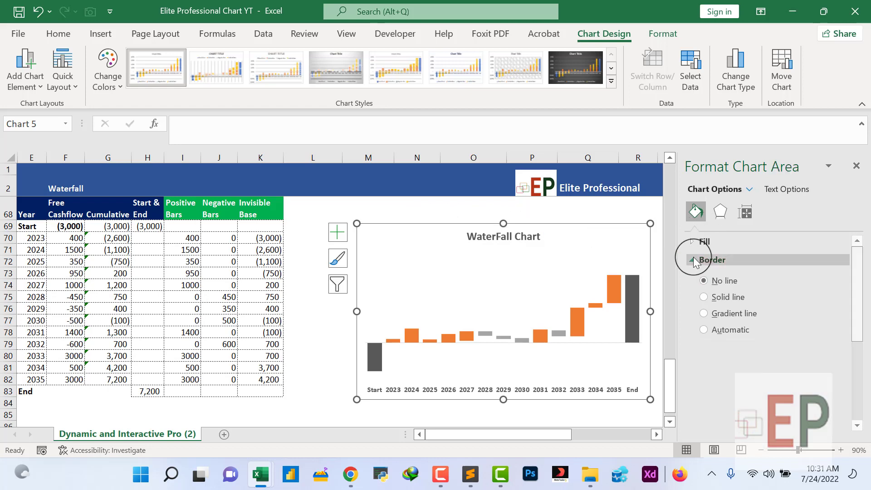
{"action": "left_click", "coordinate": [330, 339]}
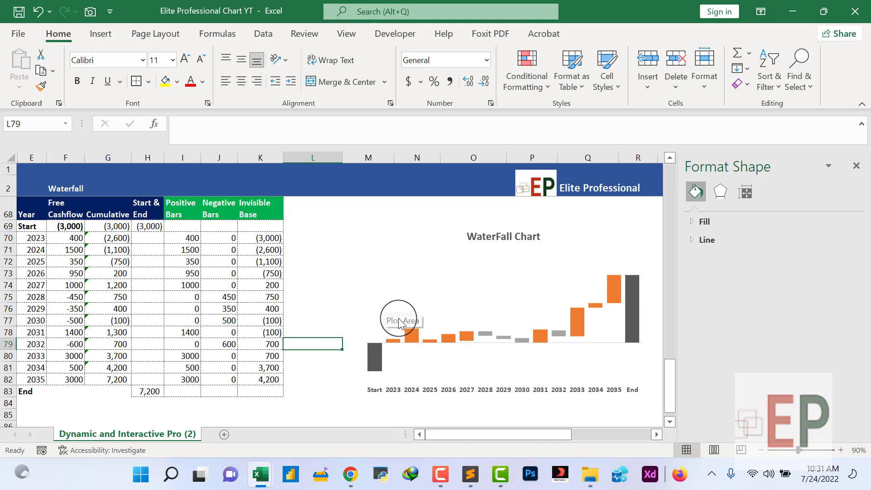
Add data labels to the Positive Bars series of the waterfall chart
{"action": "left_click", "coordinate": [410, 336]}
{"action": "right_click", "coordinate": [408, 333]}
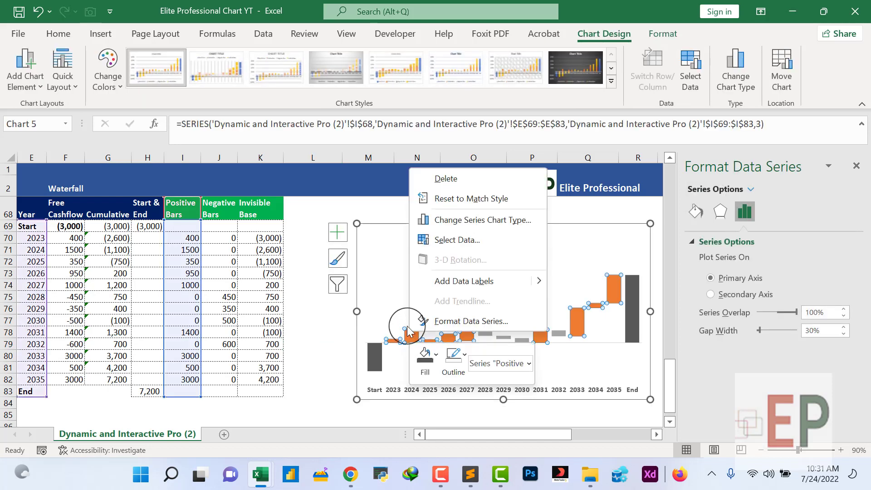
{"action": "left_click", "coordinate": [456, 282]}
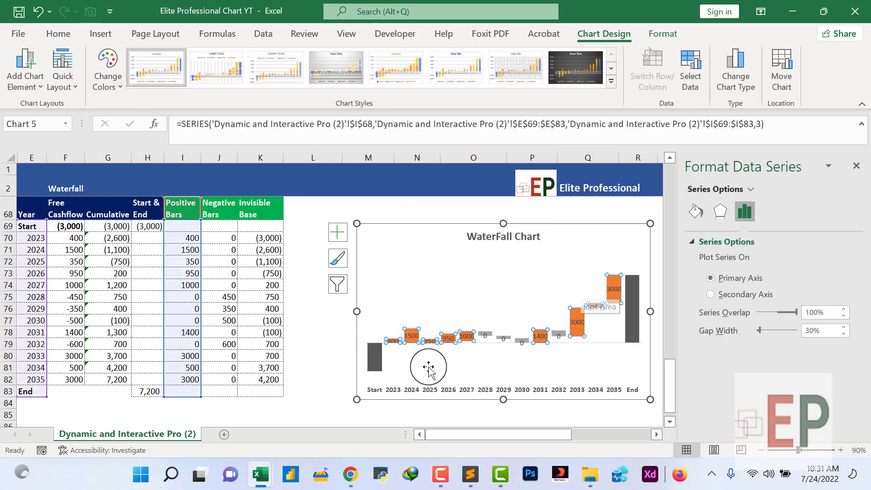
{"action": "left_click", "coordinate": [398, 308]}
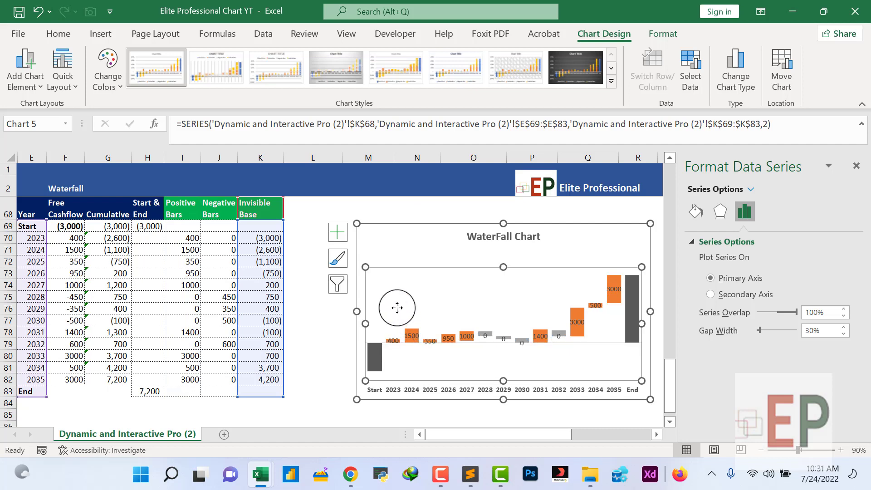
{"action": "left_click", "coordinate": [415, 211]}
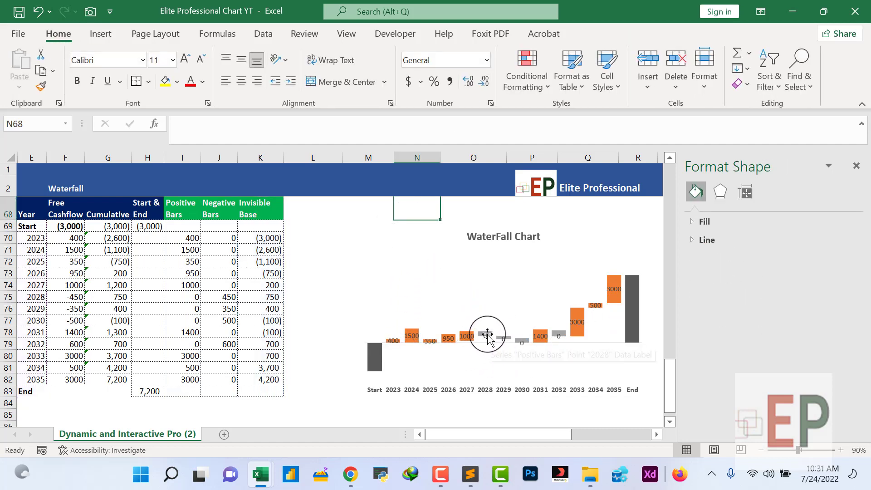
Zoom the sheet to 110% and inspect the label options of the 2029 data label in the Positive Bars series
{"action": "left_click", "coordinate": [452, 340]}
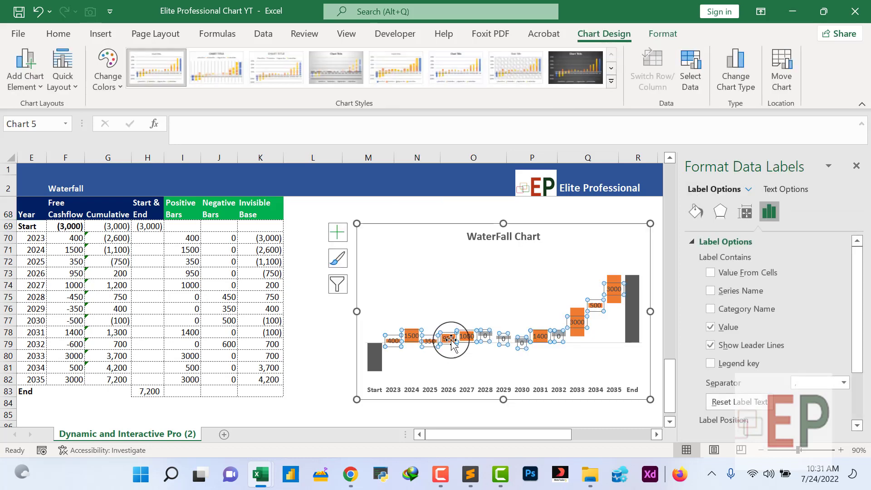
{"action": "left_click", "coordinate": [489, 329]}
{"action": "left_click", "coordinate": [485, 333]}
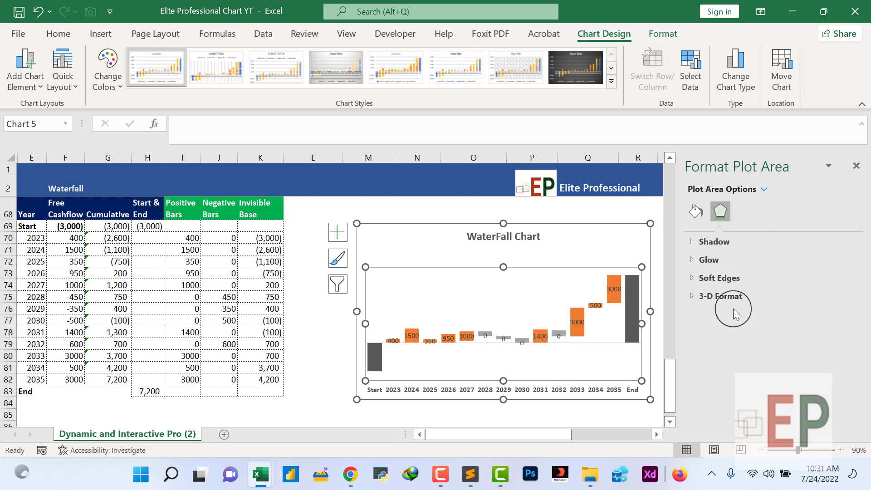
{"action": "left_click", "coordinate": [856, 166]}
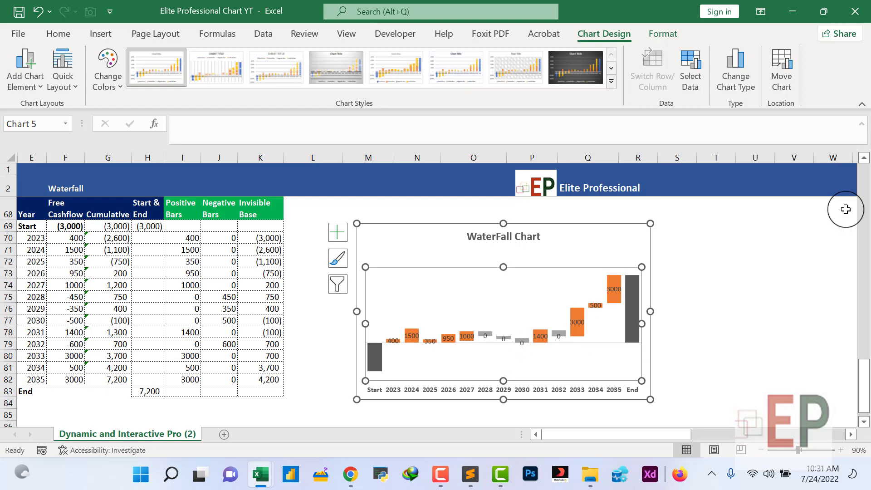
{"action": "left_click", "coordinate": [840, 450]}
{"action": "left_click", "coordinate": [840, 450]}
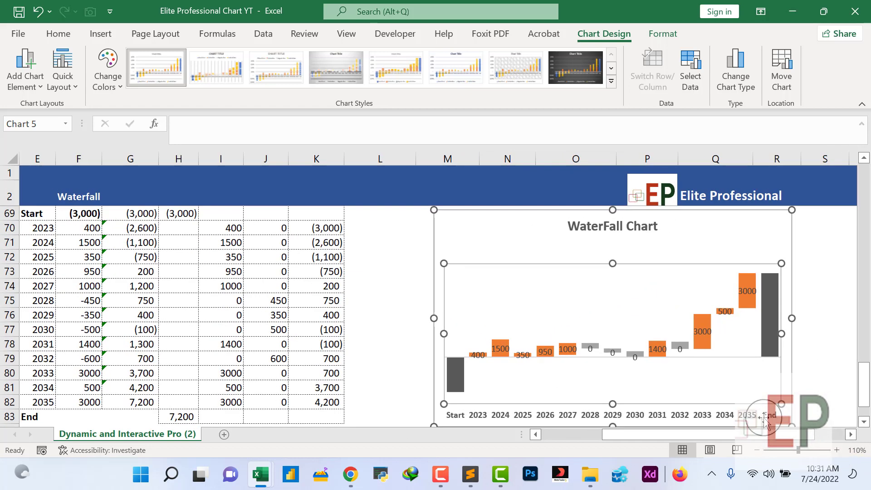
{"action": "left_click", "coordinate": [615, 350]}
{"action": "left_click", "coordinate": [614, 349]}
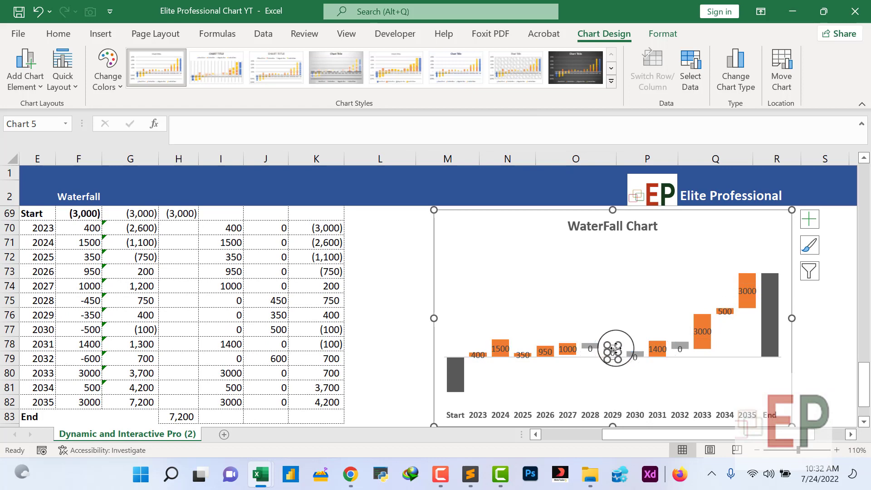
{"action": "right_click", "coordinate": [615, 350]}
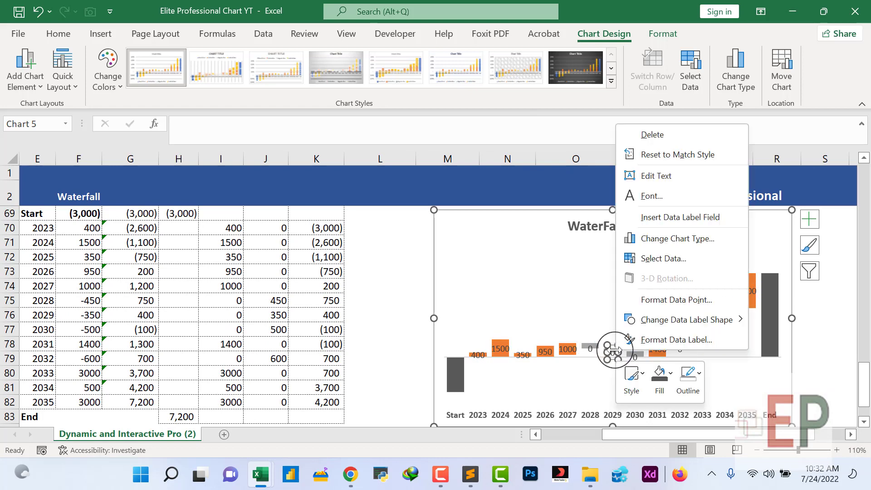
{"action": "left_click", "coordinate": [660, 344]}
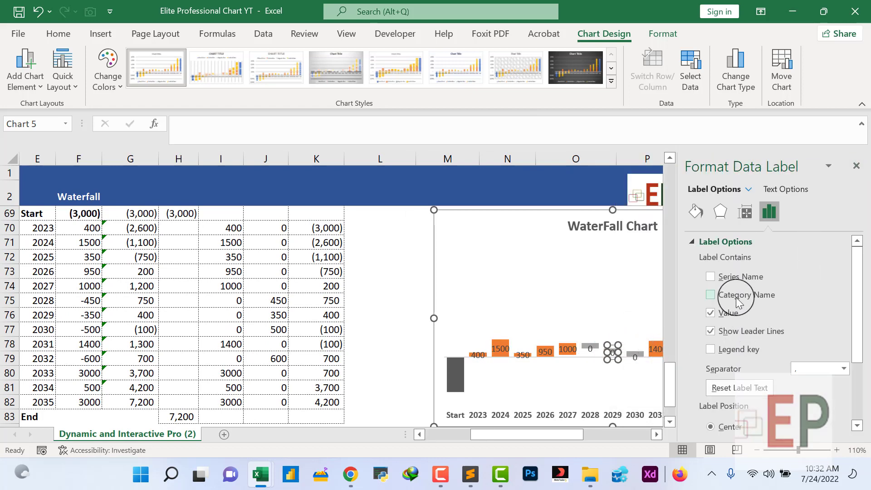
{"action": "left_click", "coordinate": [690, 241]}
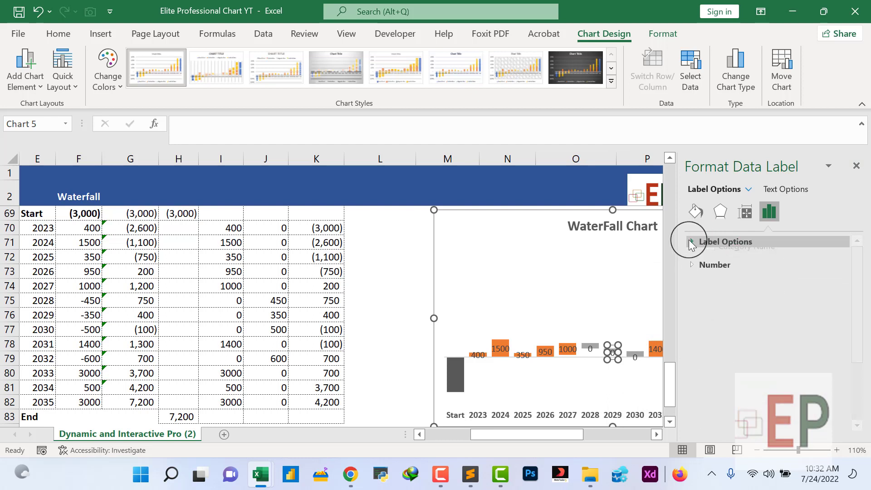
Examine the formatting options for the Positive Bars series, the Negative Bars series and the Positive Bars data labels
{"action": "left_click", "coordinate": [749, 189]}
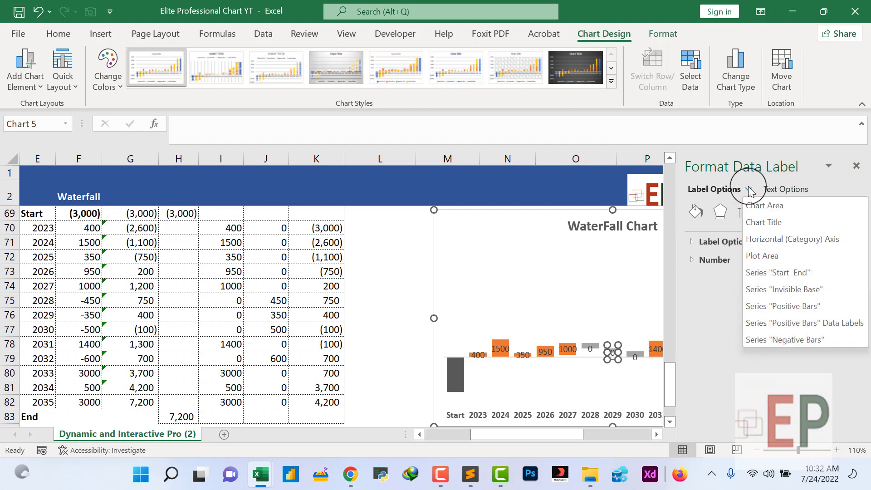
{"action": "left_click", "coordinate": [785, 309]}
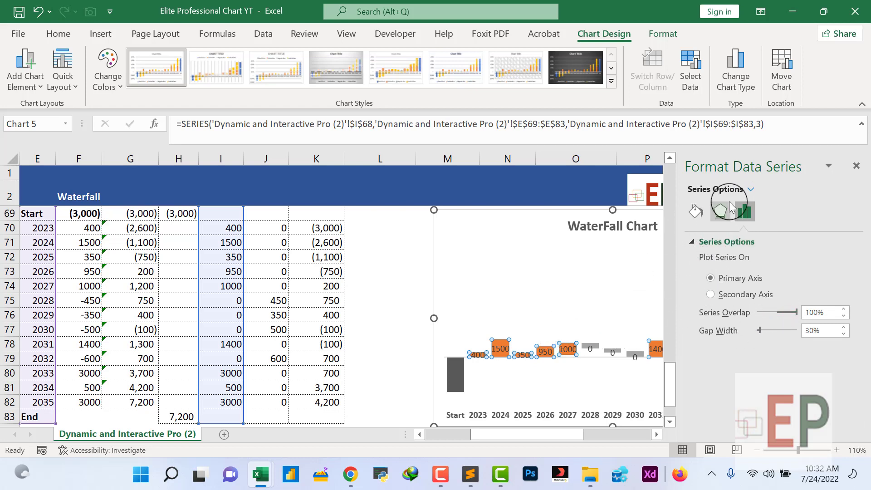
{"action": "left_click", "coordinate": [751, 189]}
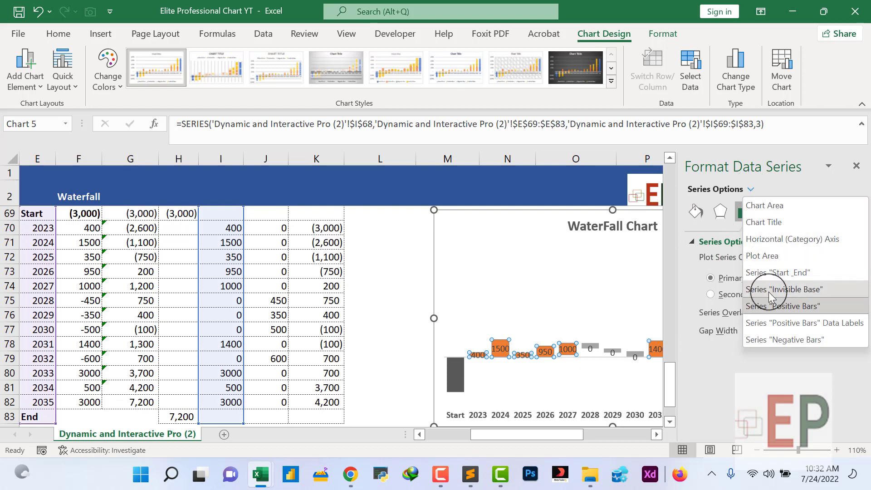
{"action": "left_click", "coordinate": [779, 338]}
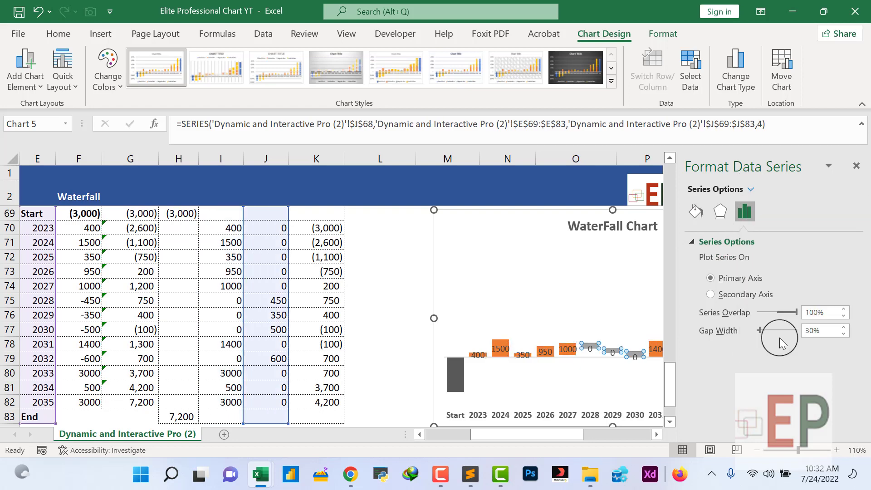
{"action": "left_click", "coordinate": [691, 244]}
{"action": "left_click", "coordinate": [700, 215]}
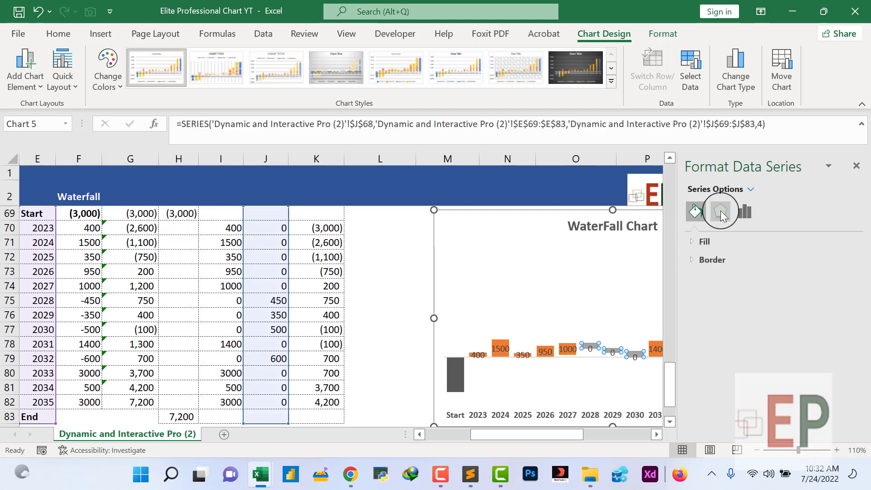
{"action": "left_click", "coordinate": [722, 212]}
{"action": "left_click", "coordinate": [742, 212]}
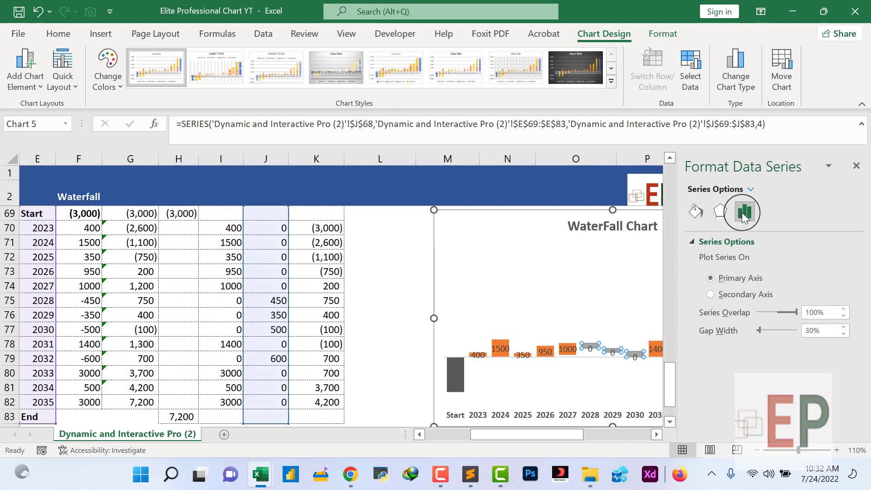
{"action": "right_click", "coordinate": [595, 347]}
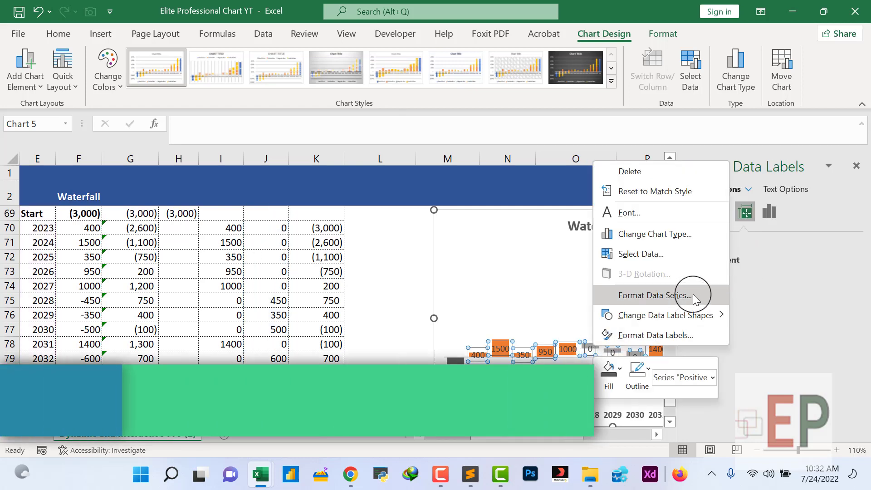
{"action": "left_click", "coordinate": [661, 334]}
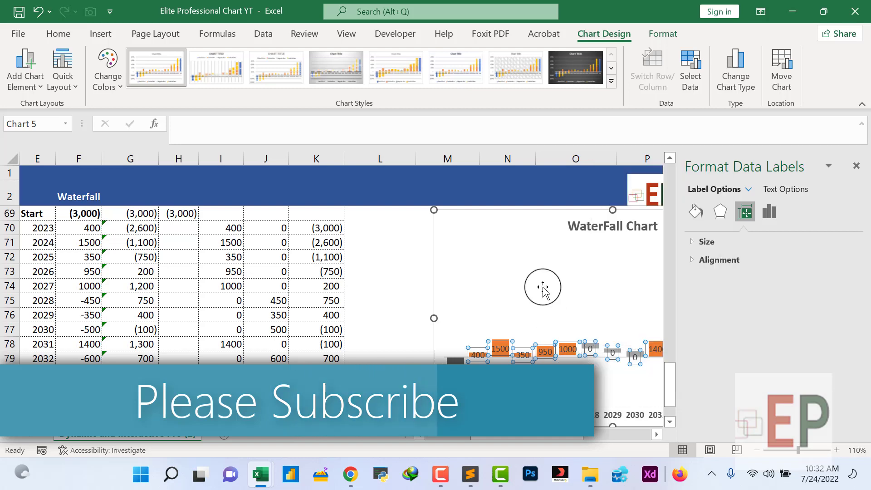
{"action": "left_click", "coordinate": [543, 287]}
{"action": "left_click", "coordinate": [856, 166]}
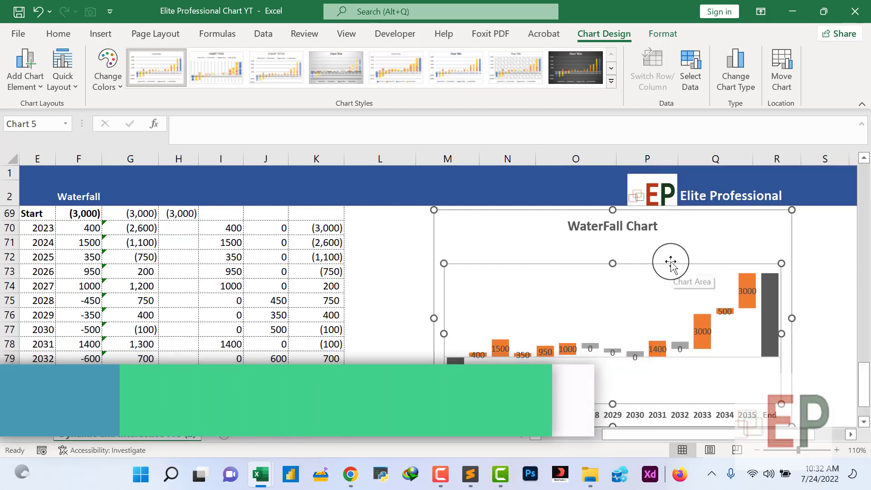
Undo the addition of data labels to the Positive Bars series
{"action": "scroll", "coordinate": [670, 262], "scroll_direction": "down", "scroll_amount": 2}
{"action": "key", "text": "ctrl+z"}
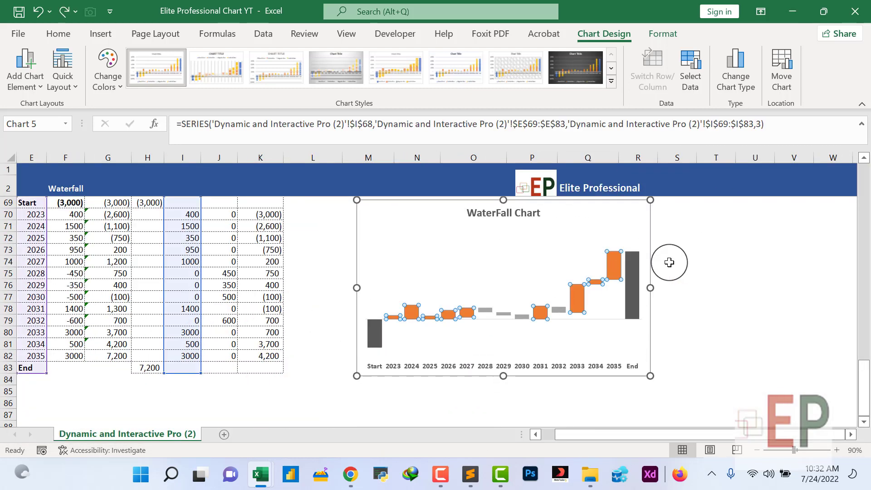
Open the formatting options of the Positive Bars series and add centred data labels to that series
{"action": "left_click", "coordinate": [482, 322]}
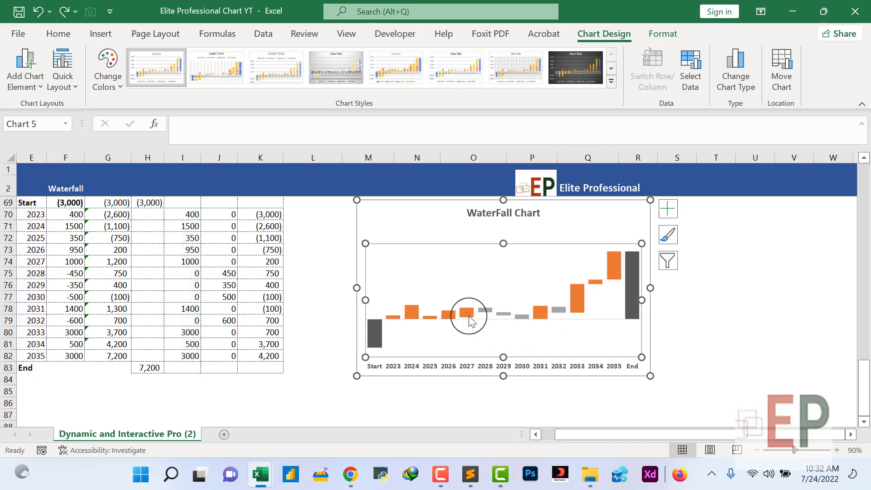
{"action": "left_click", "coordinate": [470, 316]}
{"action": "scroll", "coordinate": [497, 327], "scroll_direction": "up", "scroll_amount": 1, "text": "ctrl"}
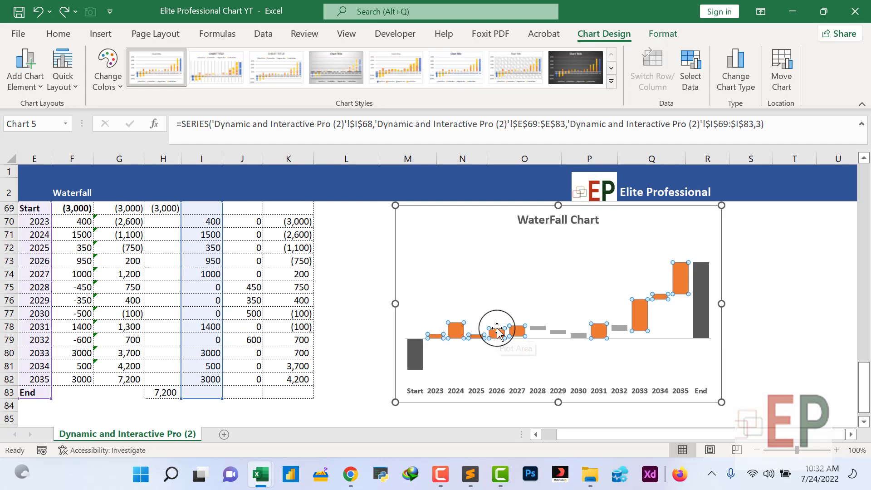
{"action": "right_click", "coordinate": [601, 336]}
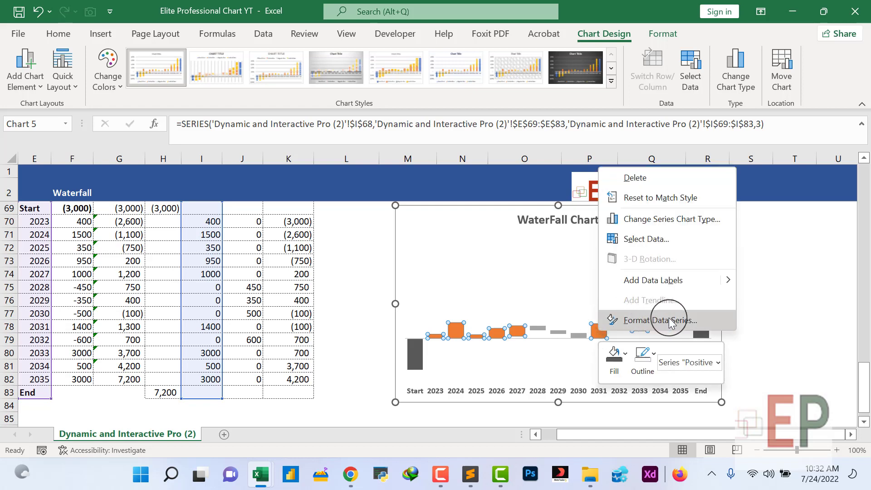
{"action": "left_click", "coordinate": [647, 323]}
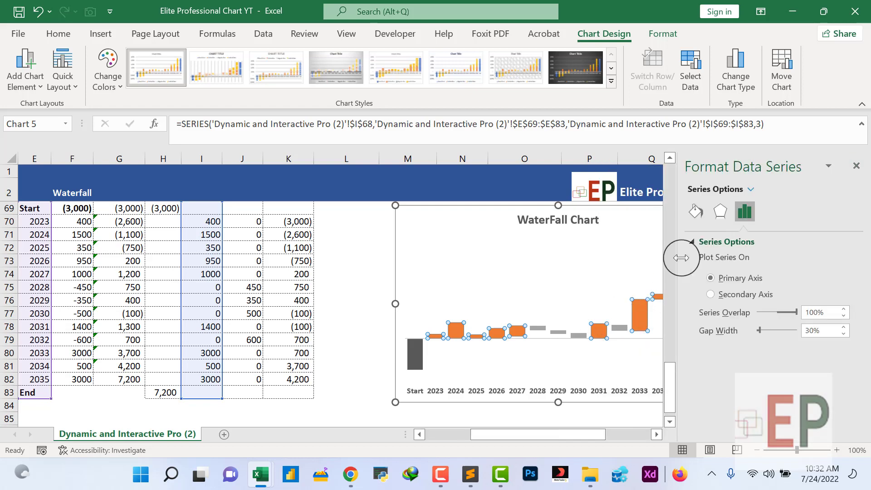
{"action": "left_click", "coordinate": [746, 189]}
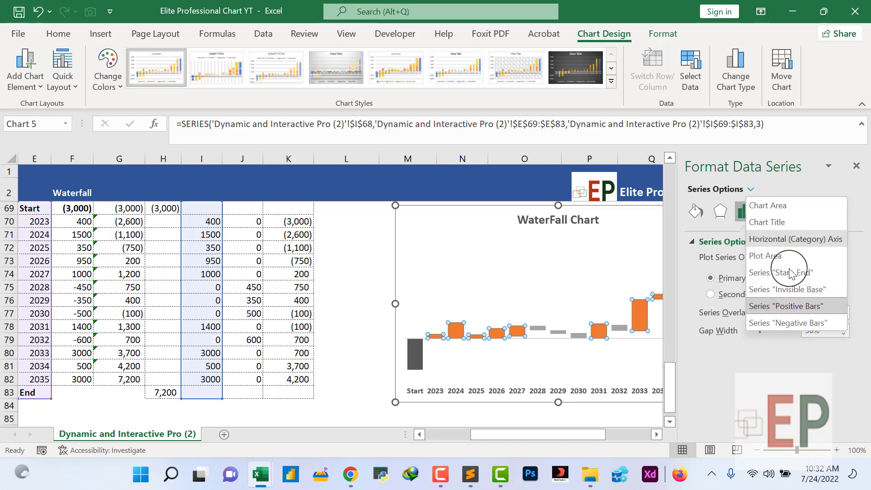
{"action": "left_click", "coordinate": [799, 306]}
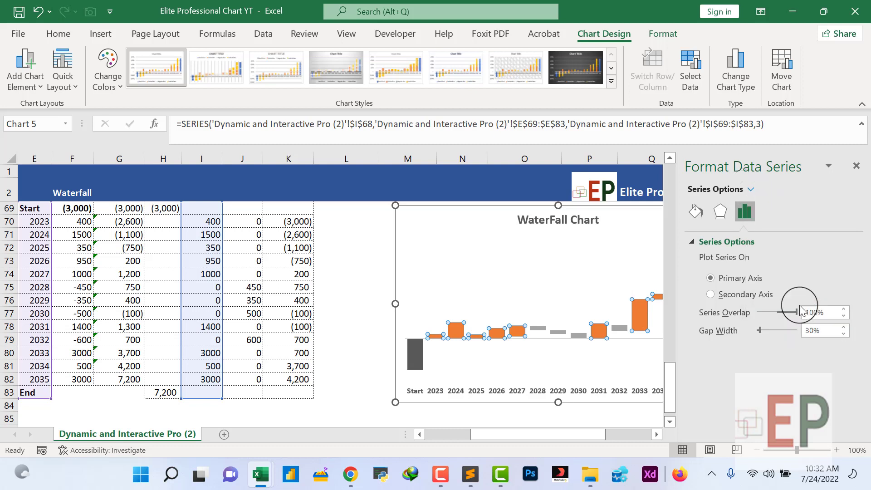
{"action": "left_click", "coordinate": [25, 68]}
{"action": "mouse_move", "coordinate": [40, 185]}
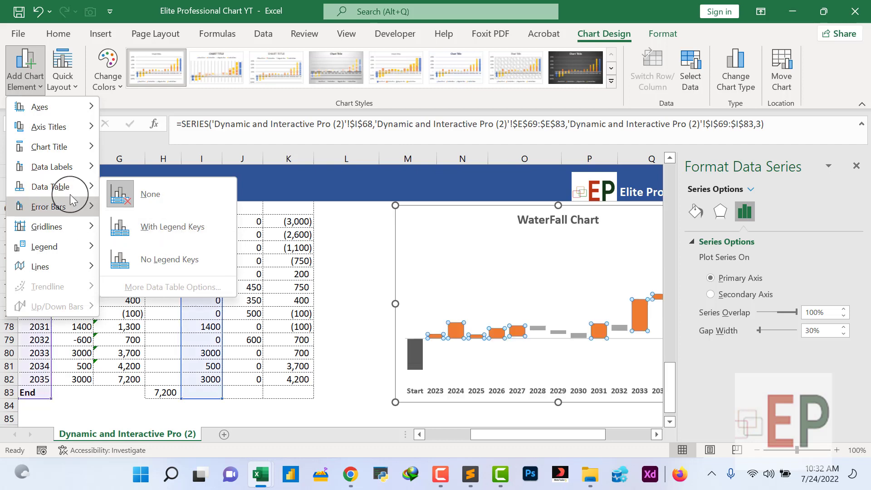
{"action": "mouse_move", "coordinate": [65, 170]}
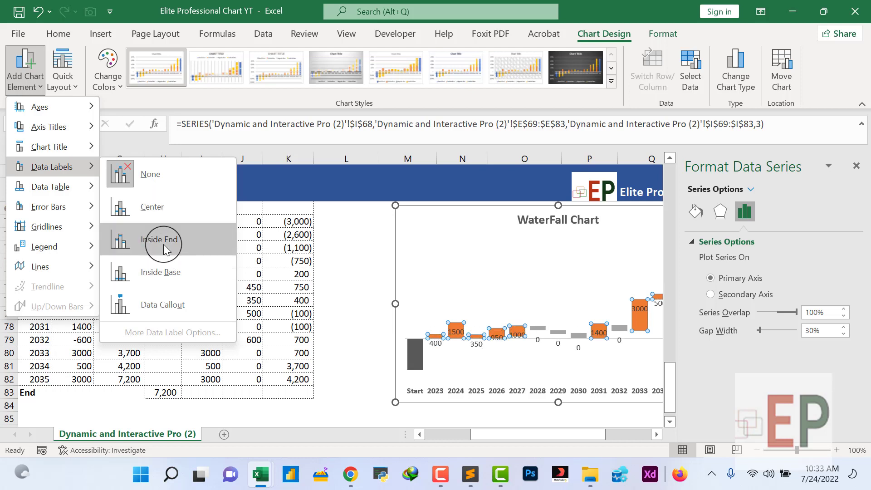
{"action": "left_click", "coordinate": [163, 213]}
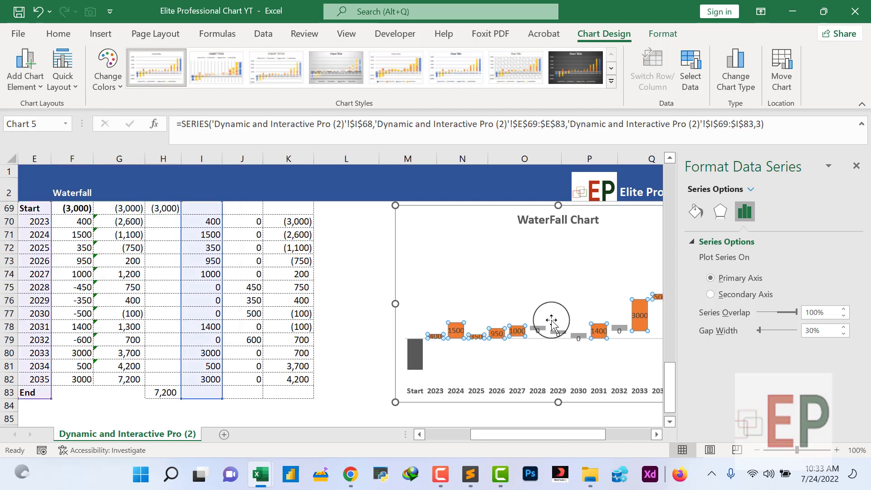
Add centred data labels to the Negative Bars series of the waterfall chart
{"action": "left_click", "coordinate": [540, 350]}
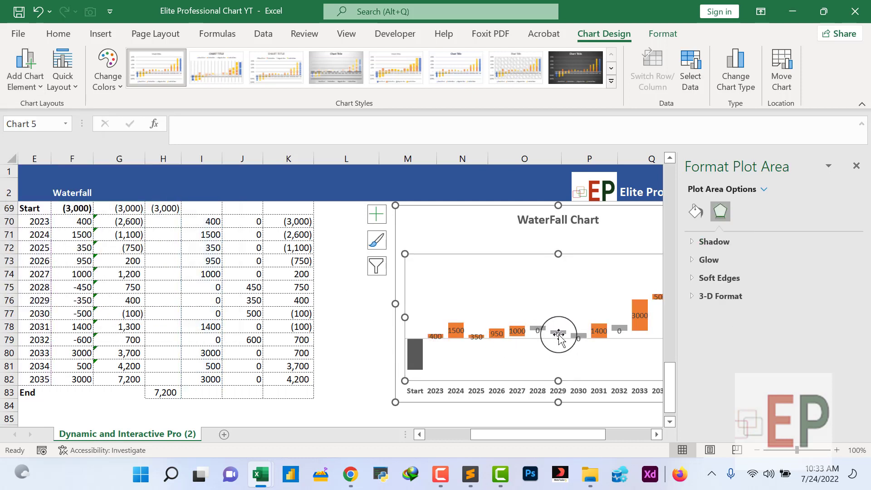
{"action": "left_click", "coordinate": [558, 335]}
{"action": "left_click", "coordinate": [557, 334]}
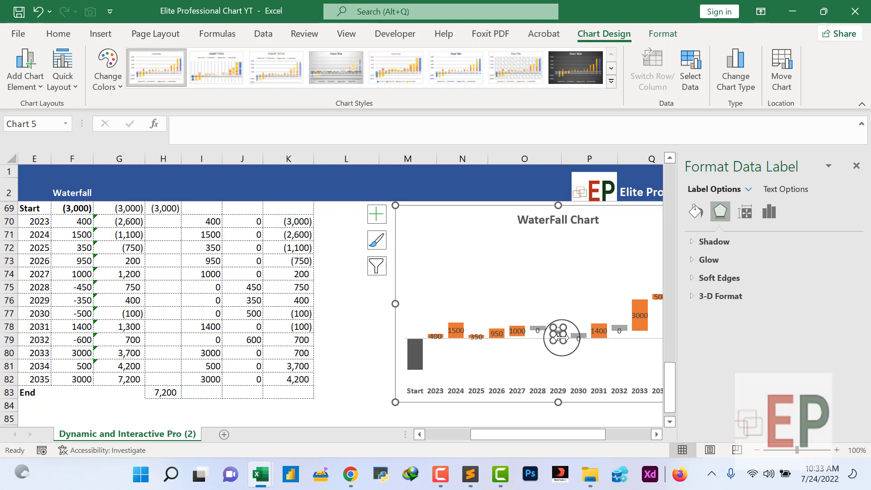
{"action": "left_click", "coordinate": [558, 338]}
{"action": "left_click", "coordinate": [556, 329]}
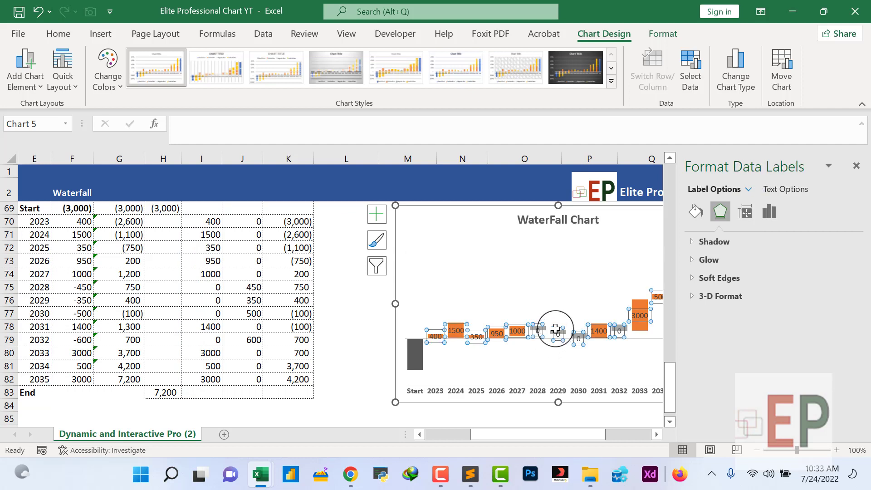
{"action": "left_click", "coordinate": [747, 190]}
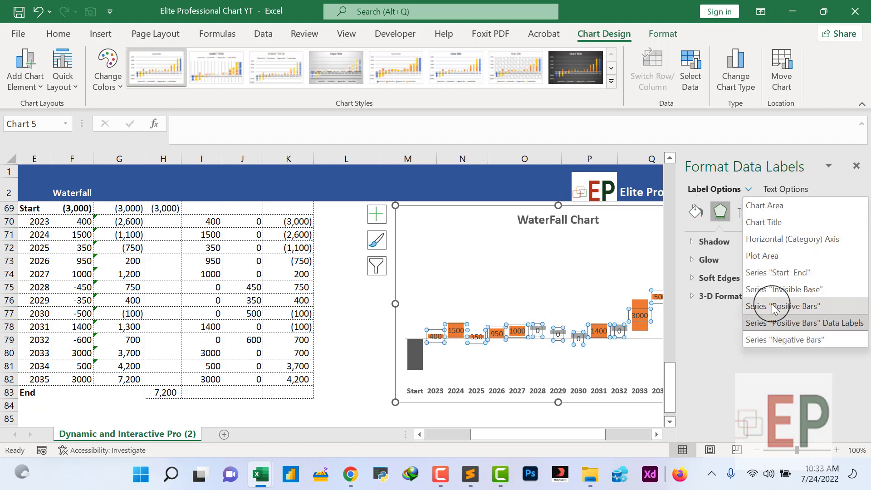
{"action": "left_click", "coordinate": [783, 338]}
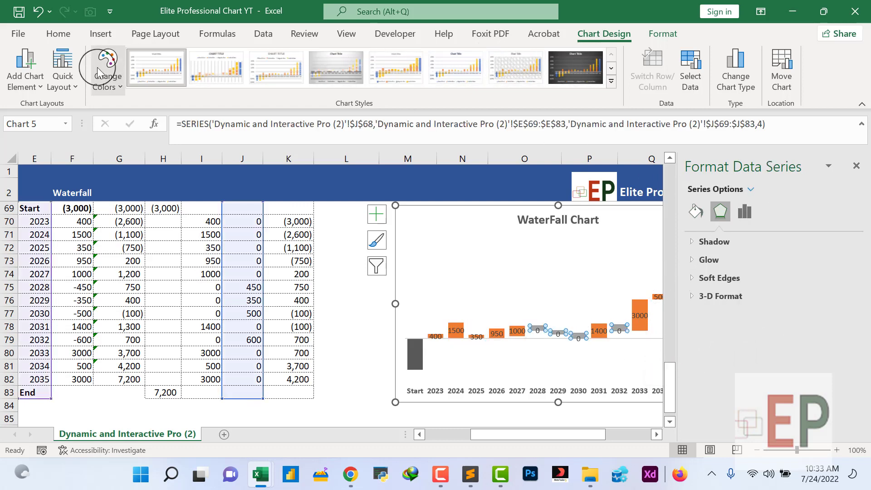
{"action": "left_click", "coordinate": [14, 78]}
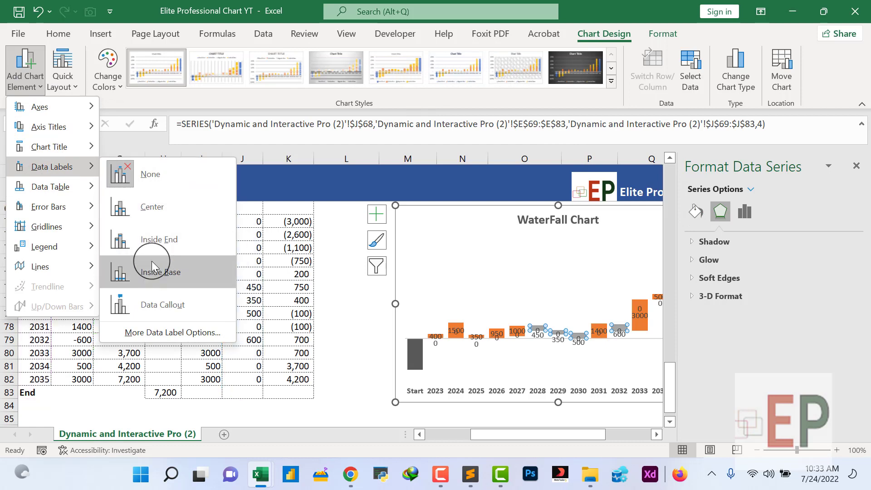
{"action": "left_click", "coordinate": [148, 214]}
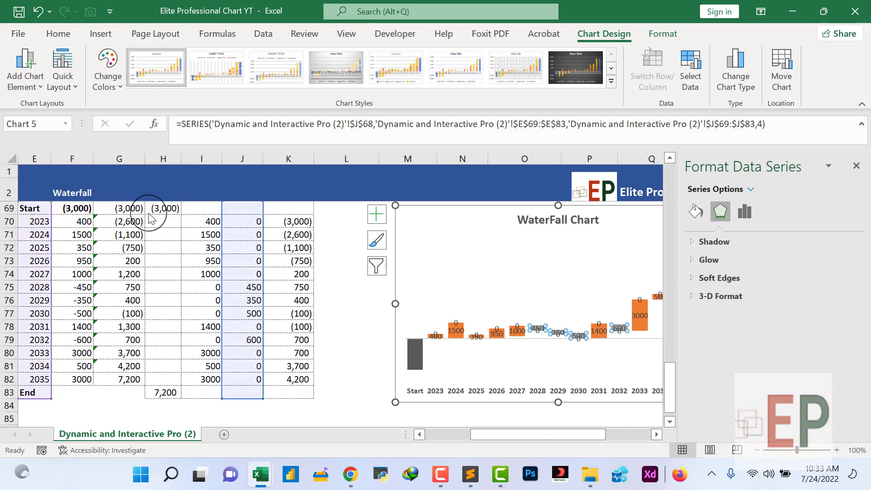
Delete the zero data label of the Negative Bars series above the 2024 bar
{"action": "left_click", "coordinate": [581, 308]}
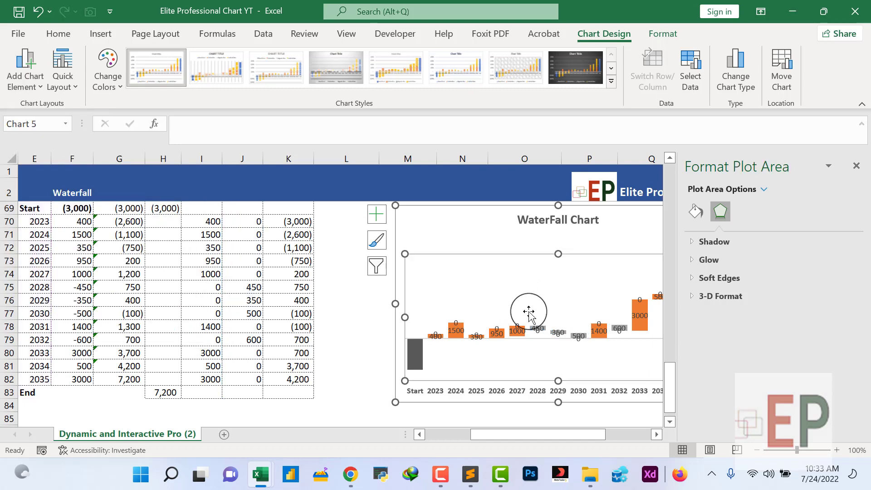
{"action": "left_click", "coordinate": [456, 322]}
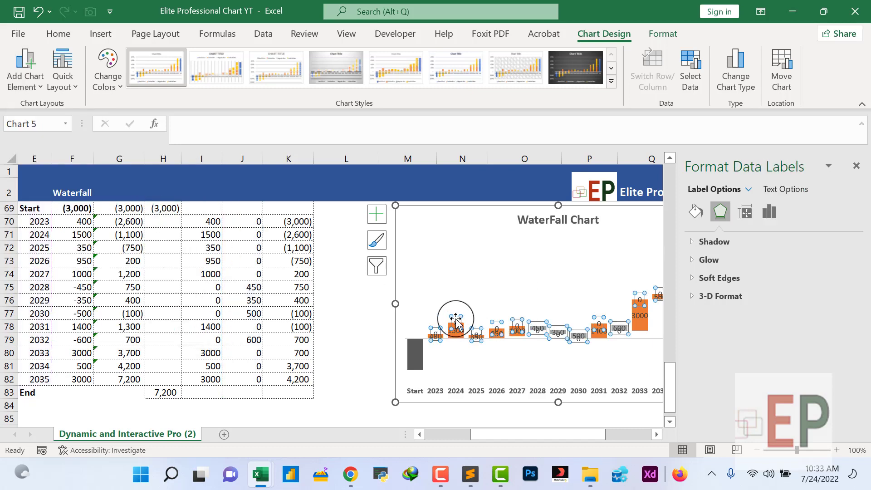
{"action": "left_click", "coordinate": [456, 319]}
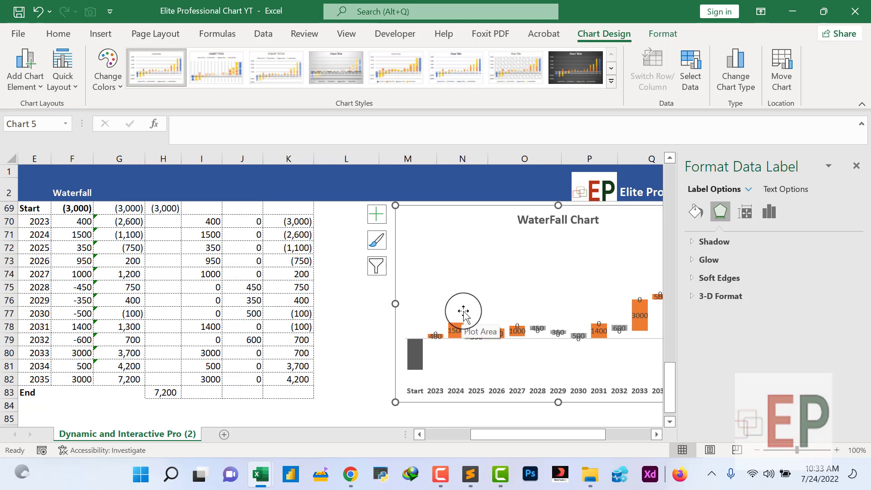
Try to delete the zero data label of the Negative Bars series at the 2025 bar
{"action": "left_click", "coordinate": [478, 302]}
{"action": "left_click", "coordinate": [481, 327]}
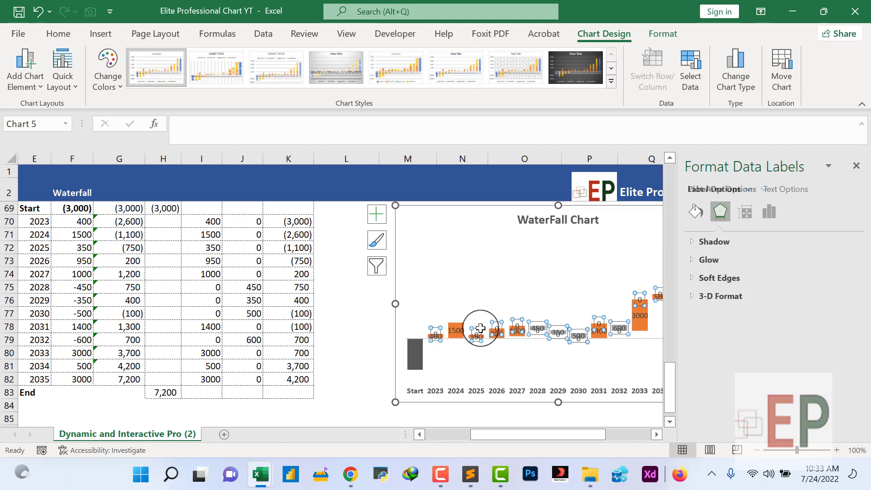
{"action": "key", "text": "Escape"}
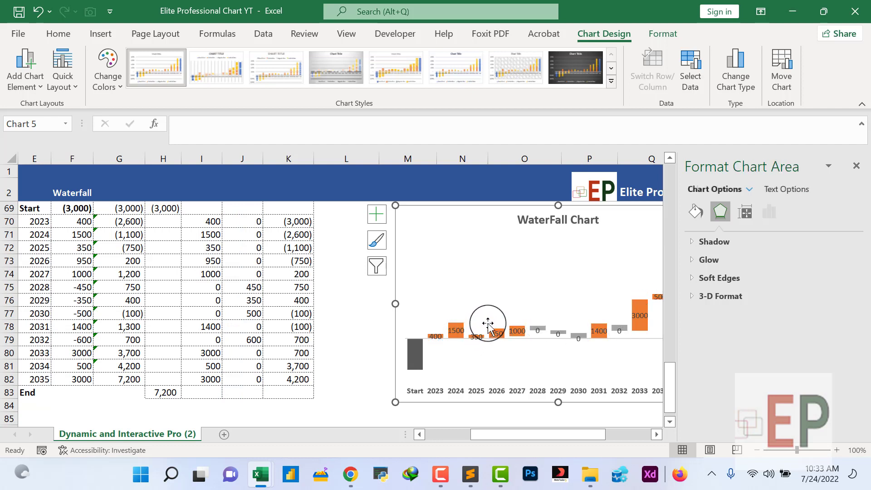
{"action": "left_click", "coordinate": [538, 333]}
{"action": "left_click", "coordinate": [535, 356]}
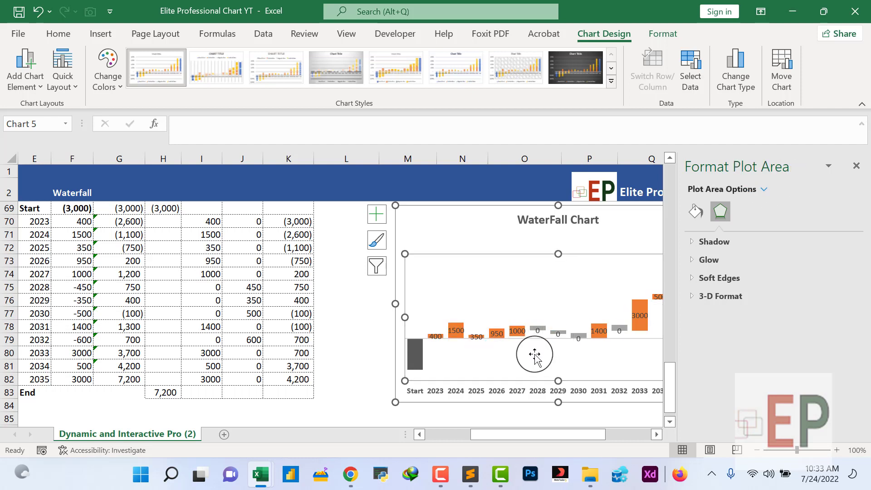
{"action": "left_click", "coordinate": [517, 329]}
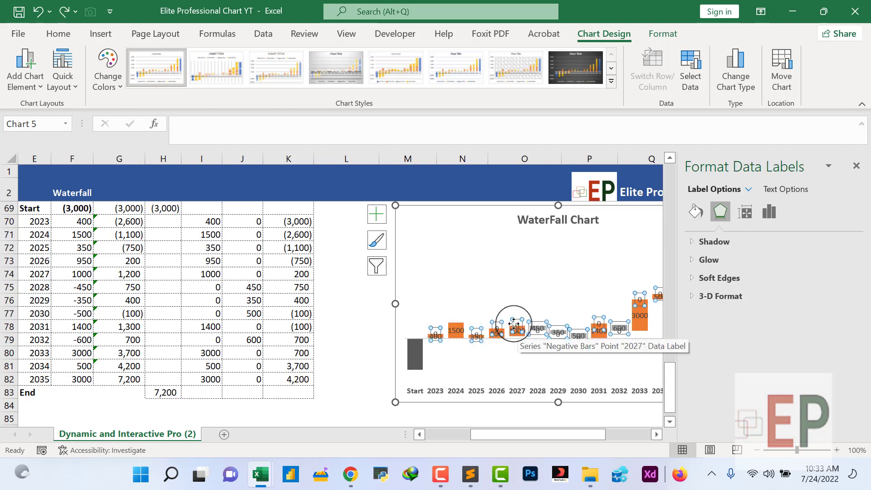
Delete the zero data labels of the Negative Bars series at the 2027, 2026 and 2025 bars
{"action": "left_click", "coordinate": [492, 287]}
{"action": "left_click", "coordinate": [516, 319]}
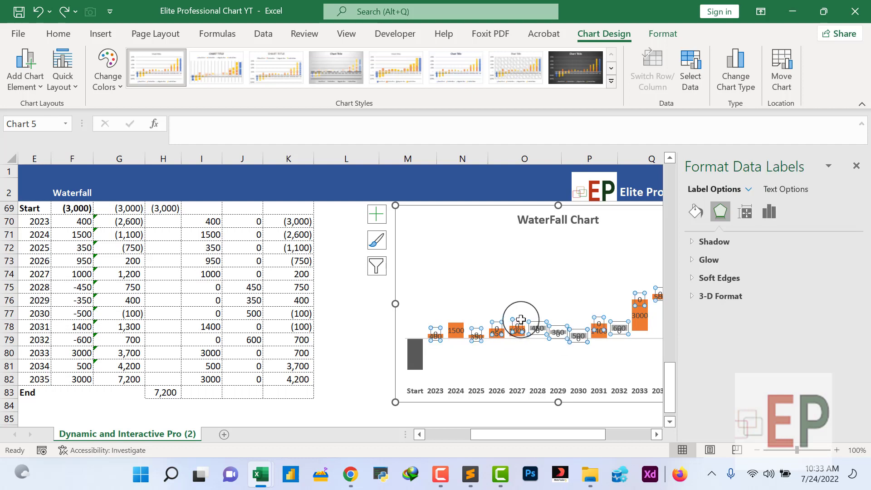
{"action": "left_click", "coordinate": [519, 319]}
{"action": "left_click", "coordinate": [502, 340]}
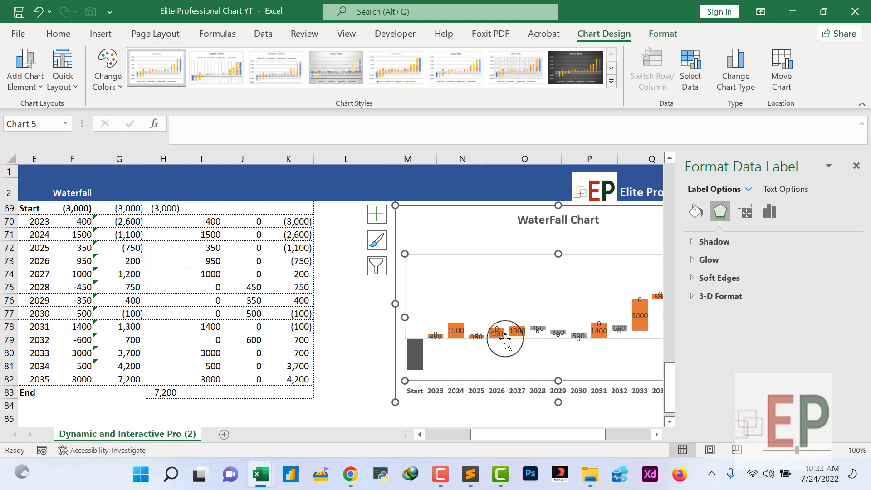
{"action": "left_click", "coordinate": [493, 319]}
{"action": "left_click", "coordinate": [495, 322]}
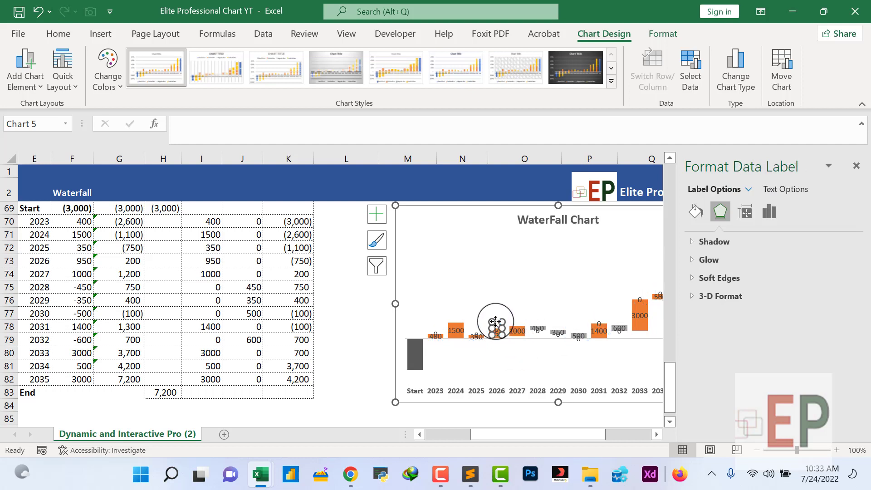
{"action": "left_click", "coordinate": [499, 349]}
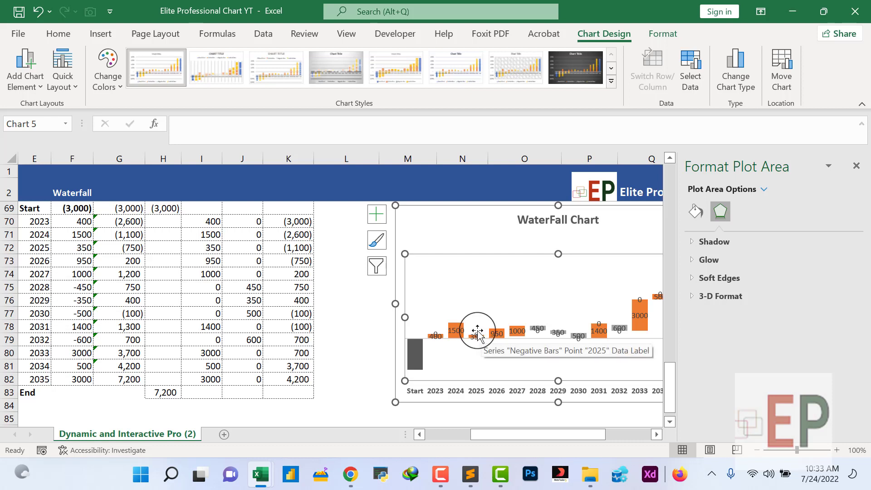
{"action": "left_click", "coordinate": [477, 334]}
{"action": "left_click", "coordinate": [476, 335]}
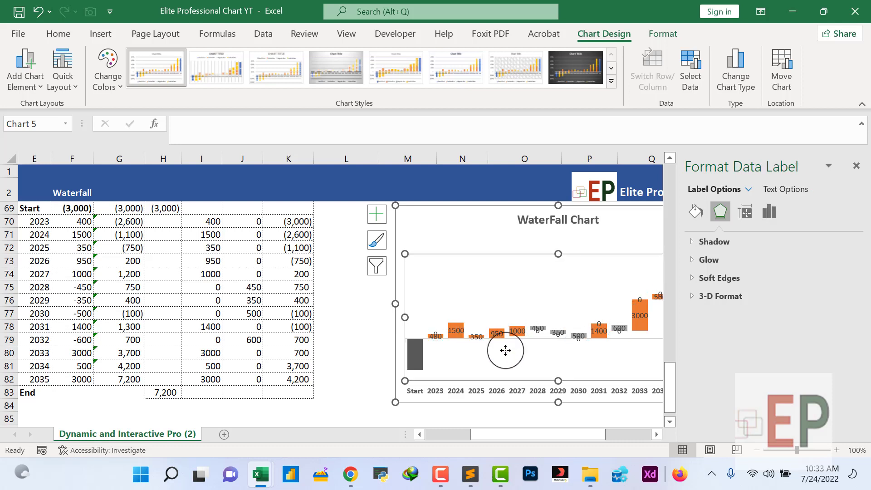
{"action": "left_click", "coordinate": [505, 350]}
Delete the 2028 data label of the Negative Bars series and undo that deletion
{"action": "left_click", "coordinate": [537, 331]}
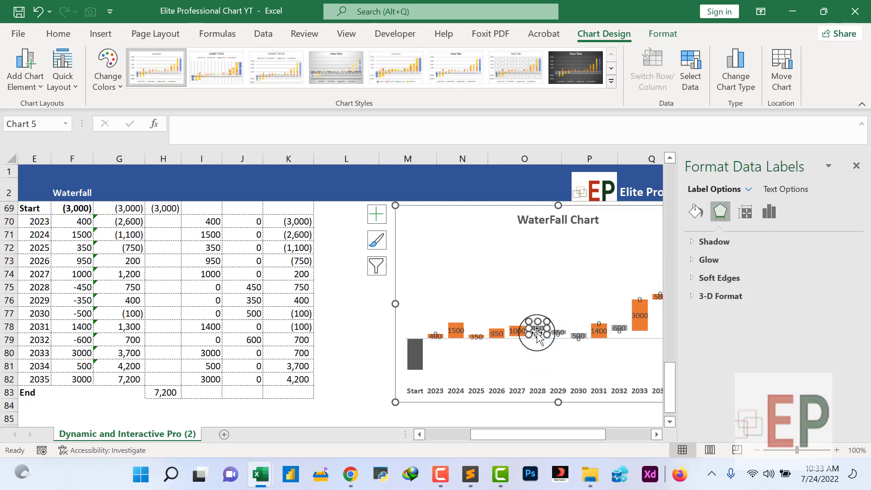
{"action": "left_click", "coordinate": [537, 332]}
{"action": "key", "text": "Delete"}
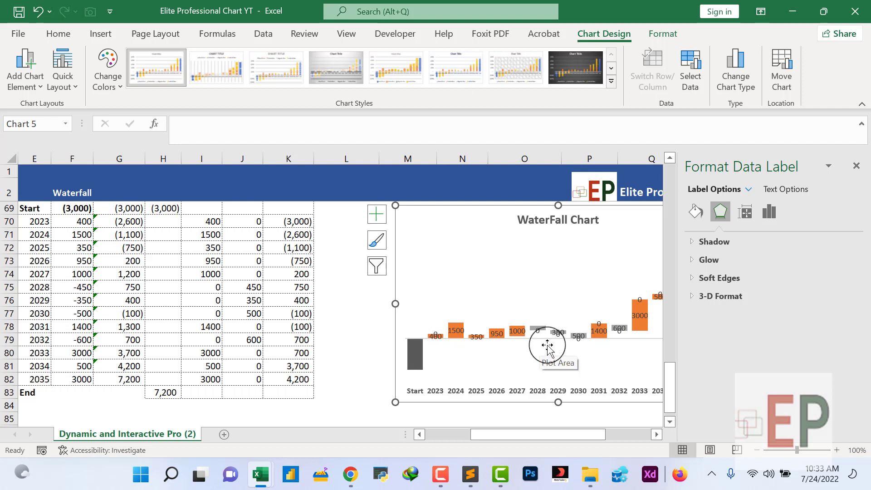
{"action": "key", "text": "ctrl+z"}
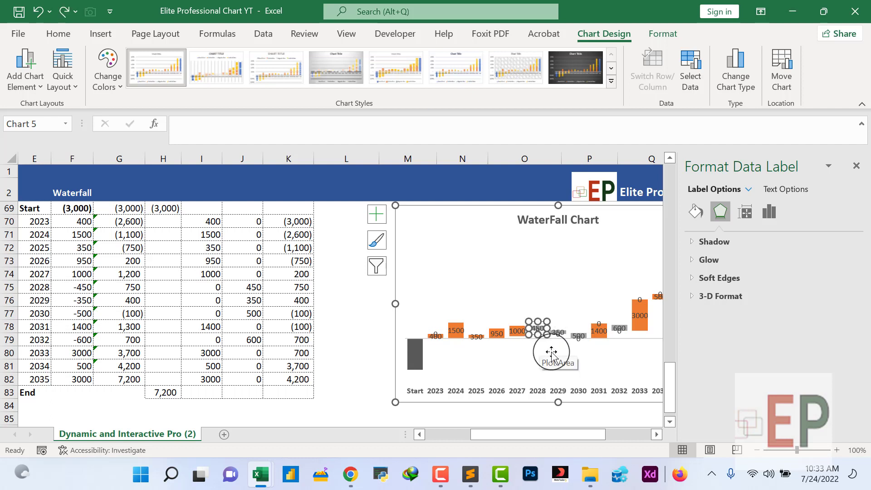
Close the data label formatting options and zoom the sheet to 116% to review the labelled waterfall chart
{"action": "left_click", "coordinate": [855, 166]}
{"action": "left_click", "coordinate": [820, 449]}
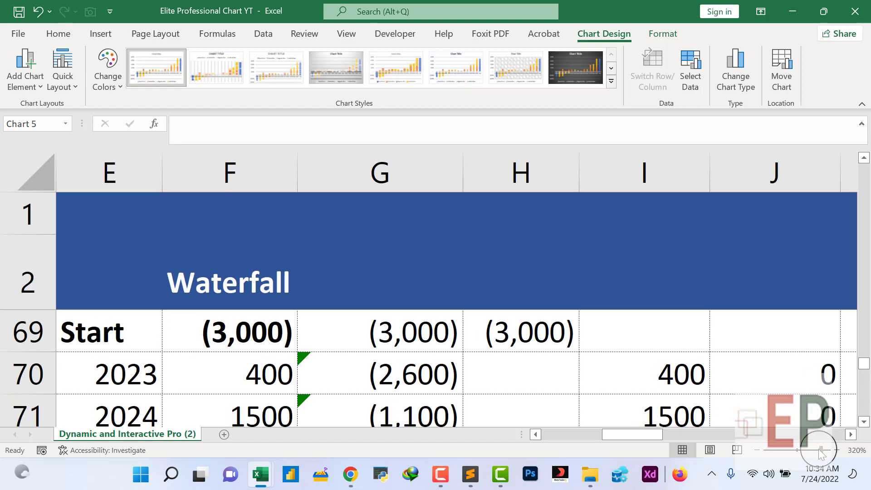
{"action": "scroll", "coordinate": [642, 363], "scroll_direction": "down", "scroll_amount": 10}
{"action": "scroll", "coordinate": [640, 362], "scroll_direction": "down", "scroll_amount": 5}
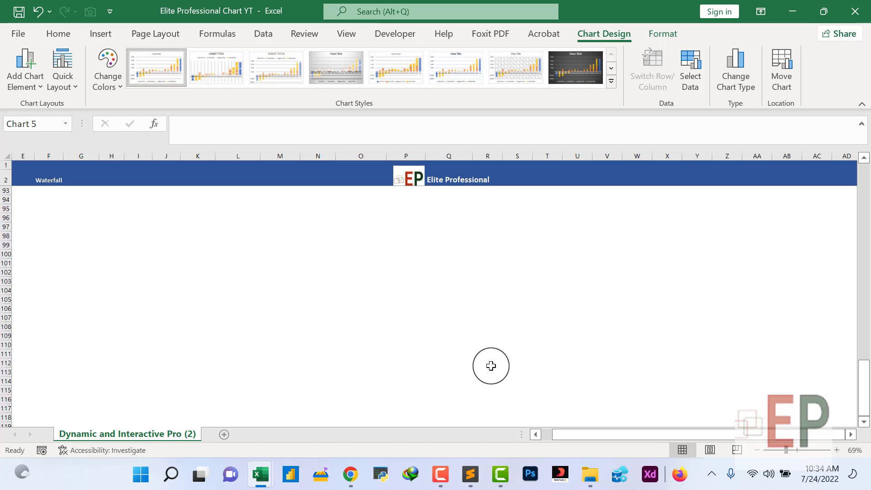
{"action": "scroll", "coordinate": [487, 366], "scroll_direction": "up", "scroll_amount": 14}
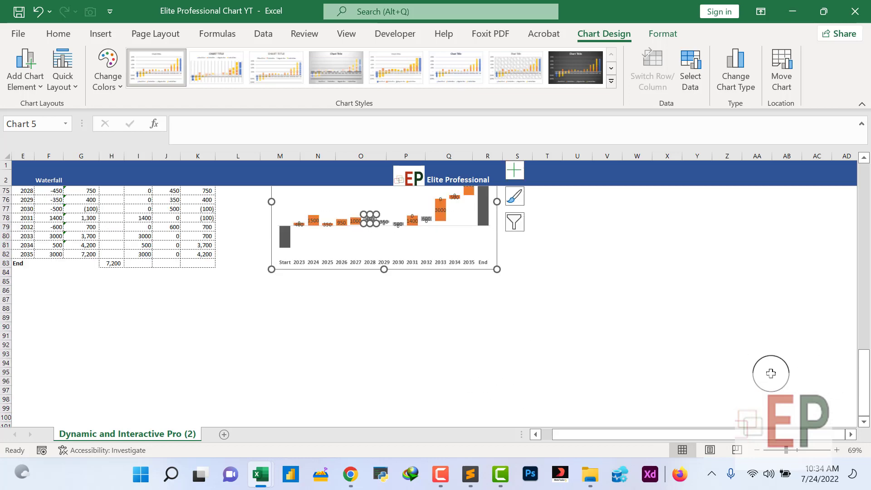
{"action": "left_click", "coordinate": [799, 450]}
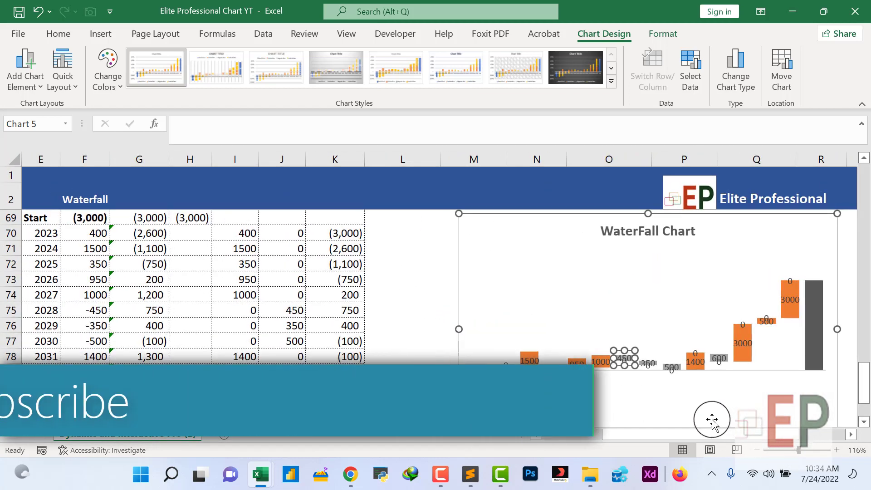
Delete the 2030 data label of the Negative Bars series and undo that deletion
{"action": "left_click", "coordinate": [641, 393]}
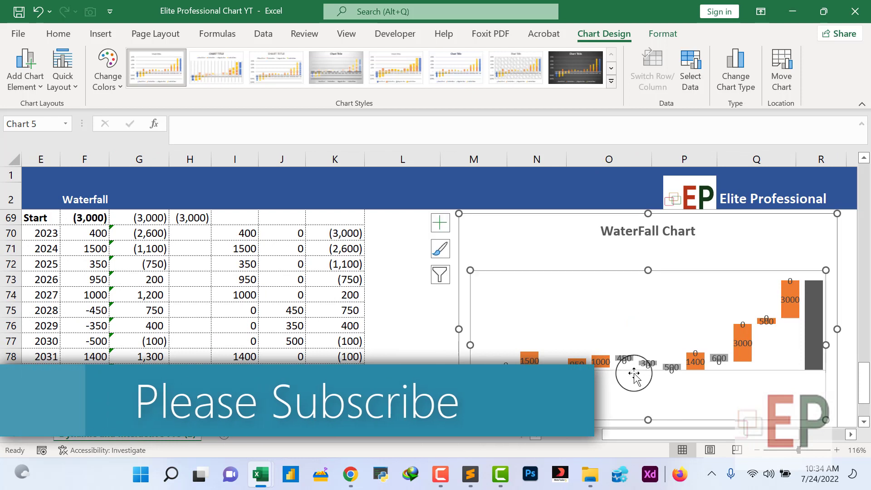
{"action": "left_click", "coordinate": [672, 369]}
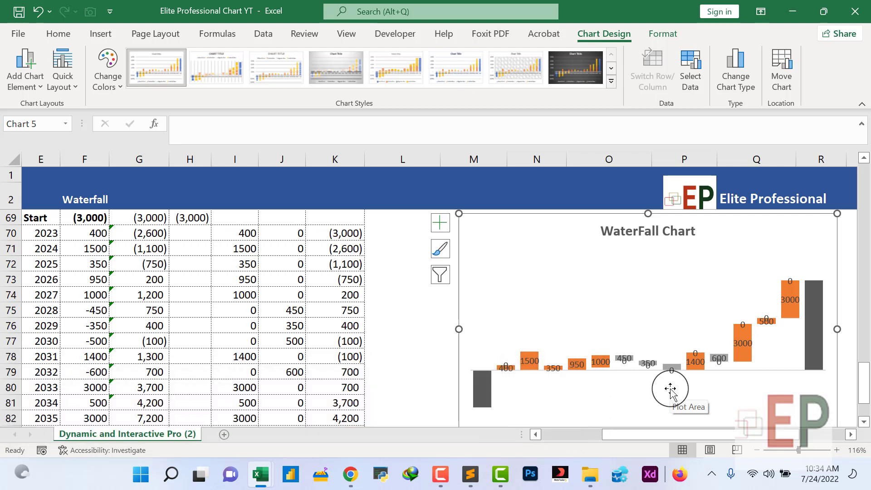
{"action": "key", "text": "ctrl+z"}
{"action": "left_click", "coordinate": [668, 384]}
Move the Negative Bars data label above the 2030 bar and delete the Positive Bars zero label there
{"action": "left_click", "coordinate": [670, 370]}
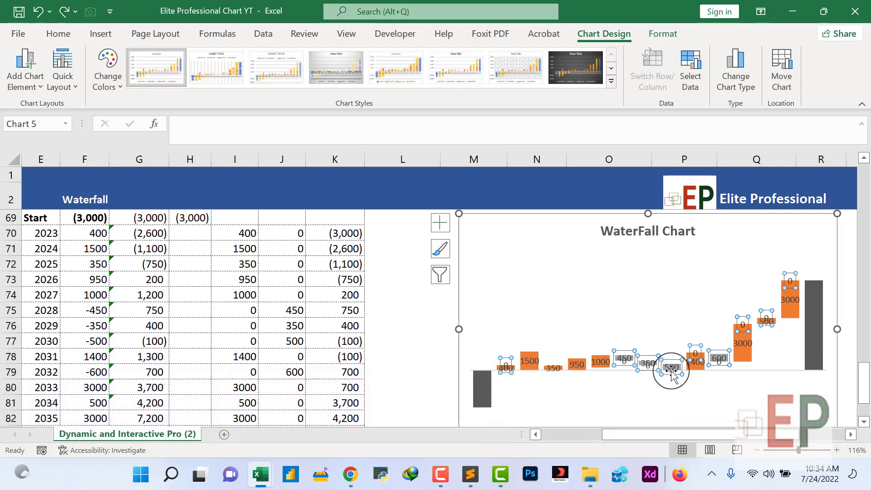
{"action": "left_click", "coordinate": [671, 369]}
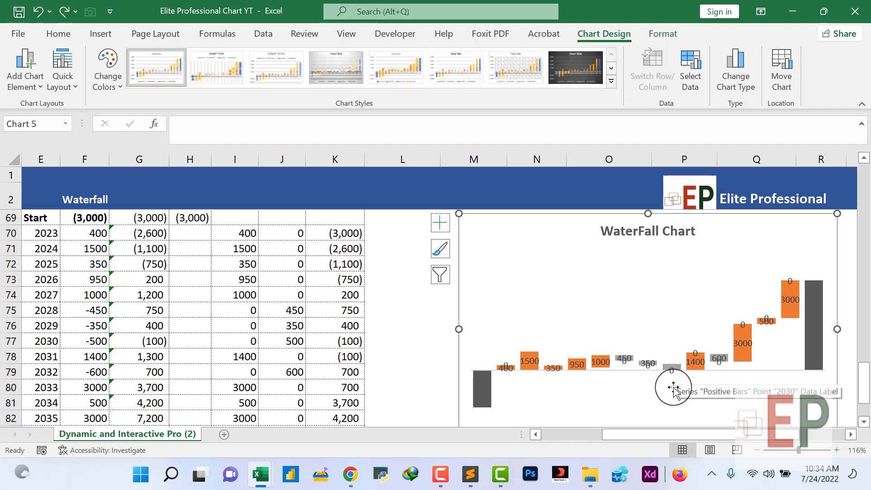
{"action": "left_click", "coordinate": [674, 360]}
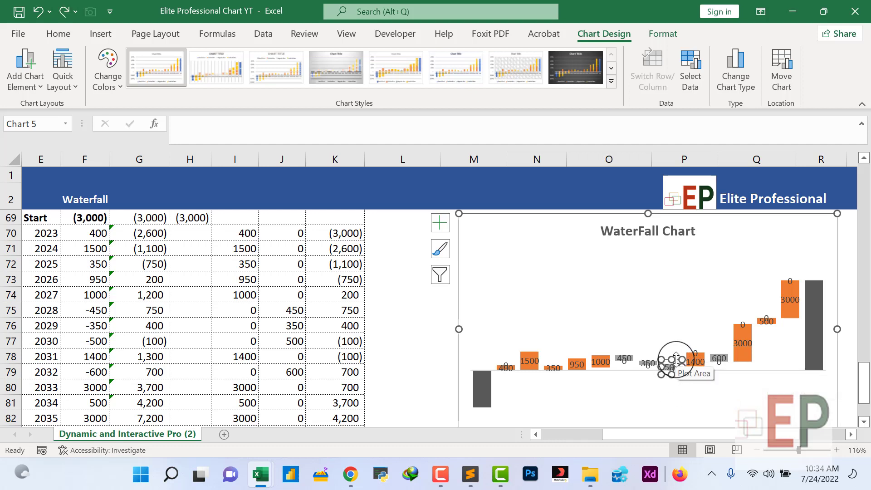
{"action": "left_click_drag", "start_coordinate": [676, 360], "coordinate": [674, 346]}
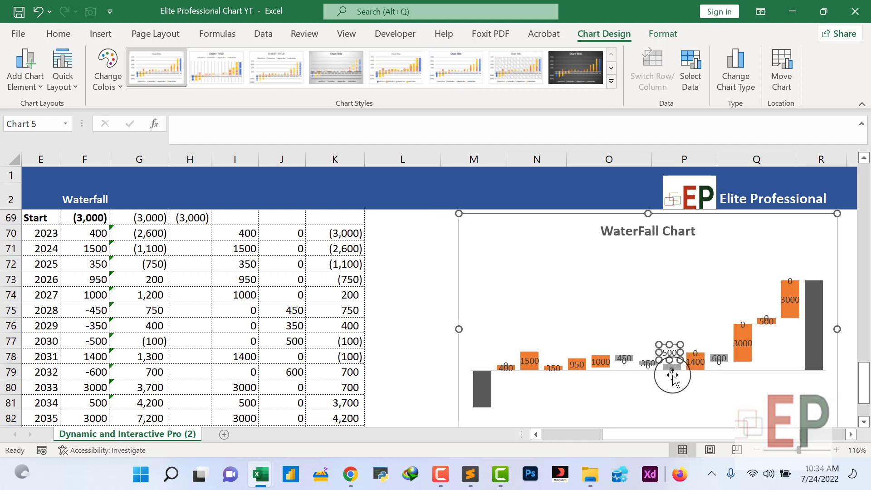
{"action": "left_click", "coordinate": [672, 370]}
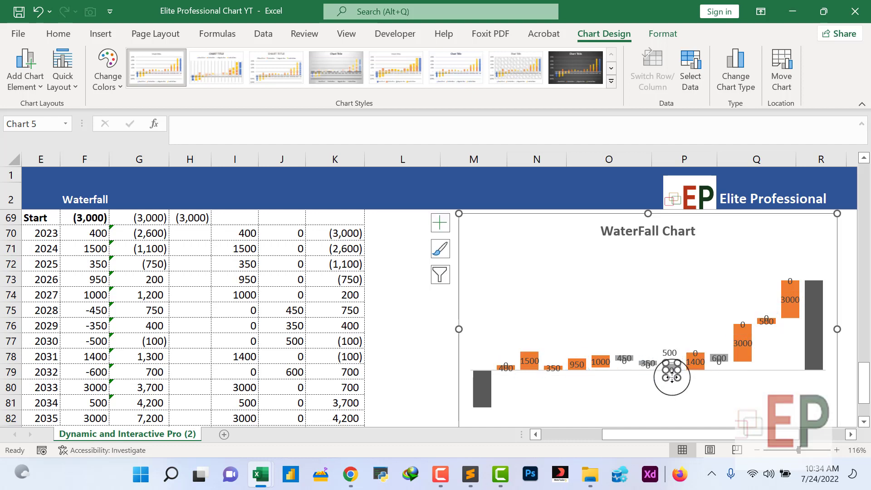
Move the Negative Bars data label above the 2029 bar and delete the Positive Bars zero label there
{"action": "left_click", "coordinate": [646, 370]}
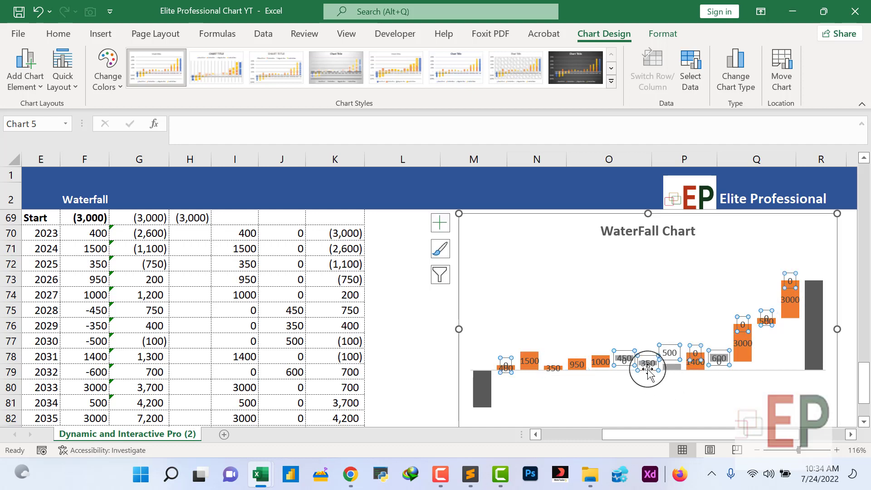
{"action": "left_click", "coordinate": [649, 371]}
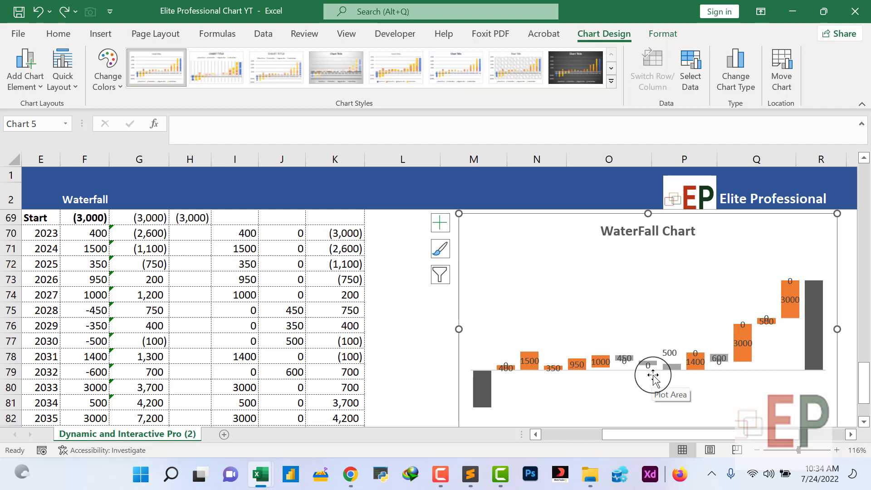
{"action": "left_click_drag", "start_coordinate": [653, 360], "coordinate": [650, 348]}
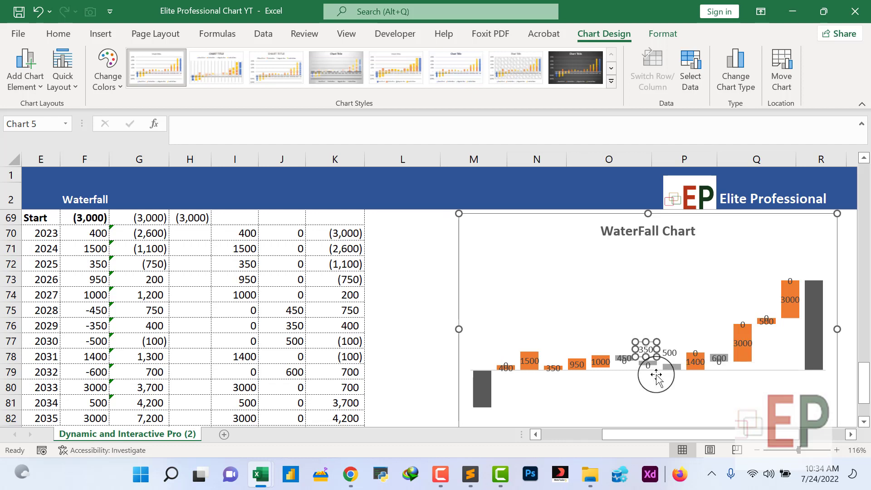
{"action": "left_click", "coordinate": [650, 364]}
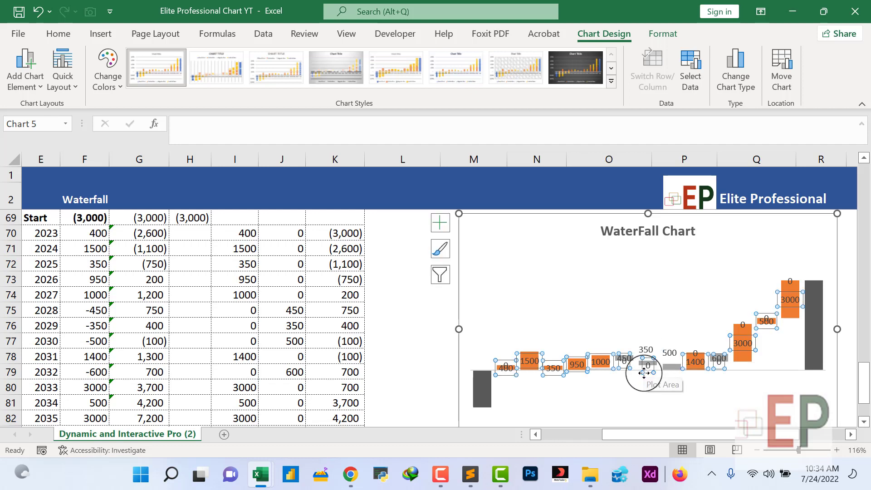
{"action": "left_click", "coordinate": [644, 373]}
Move the Negative Bars data label above the 2028 bar and delete the Positive Bars zero label there
{"action": "left_click", "coordinate": [624, 362]}
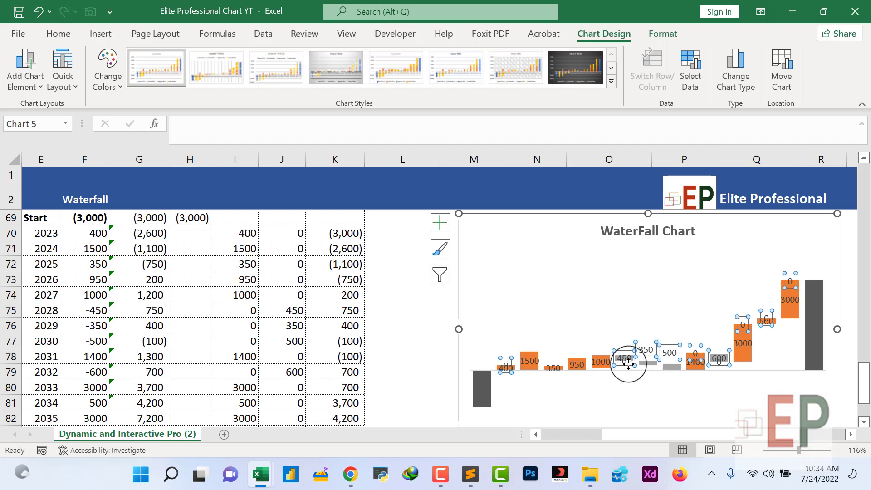
{"action": "left_click", "coordinate": [625, 364]}
{"action": "left_click_drag", "start_coordinate": [629, 351], "coordinate": [625, 338]}
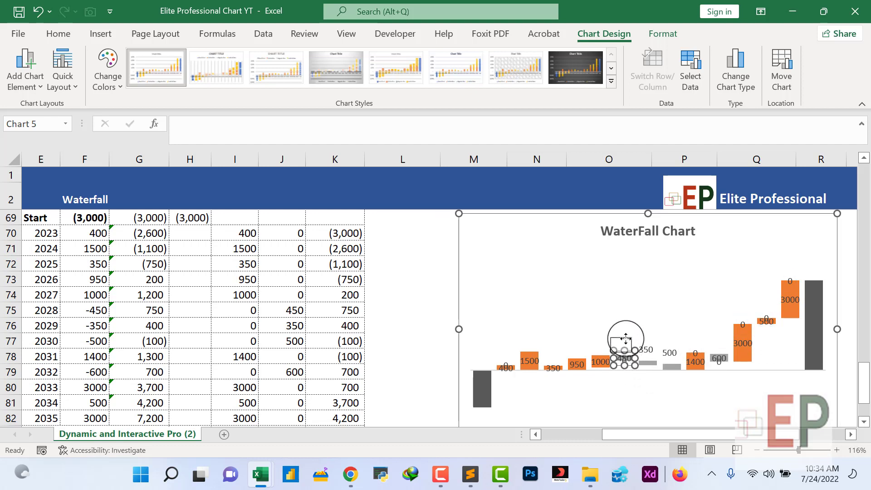
{"action": "left_click", "coordinate": [627, 369]}
{"action": "left_click", "coordinate": [626, 369]}
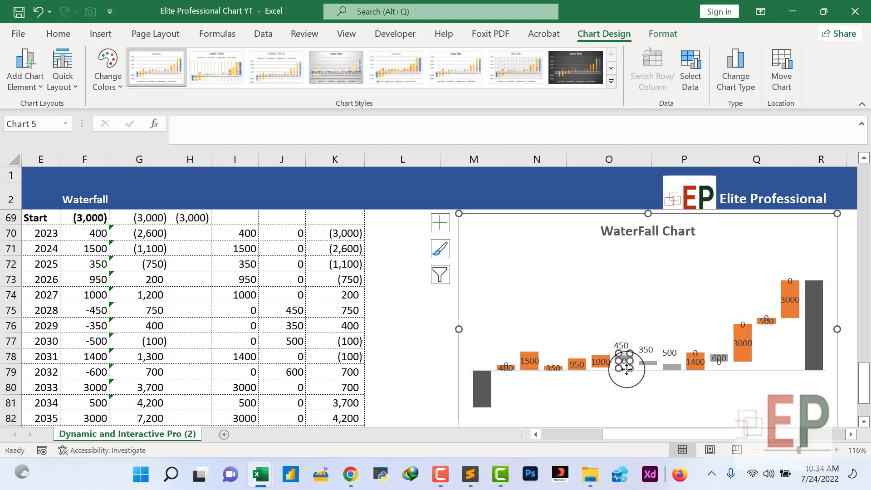
Delete the zero data labels of the Negative Bars series at the 2031, 2033, 2034 and 2035 bars
{"action": "left_click", "coordinate": [696, 350]}
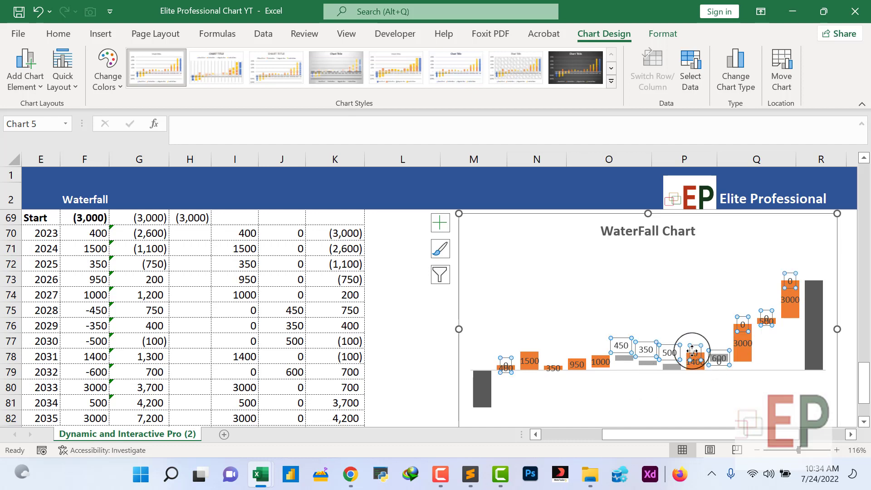
{"action": "left_click", "coordinate": [695, 344]}
{"action": "left_click_drag", "start_coordinate": [696, 345], "coordinate": [742, 322]}
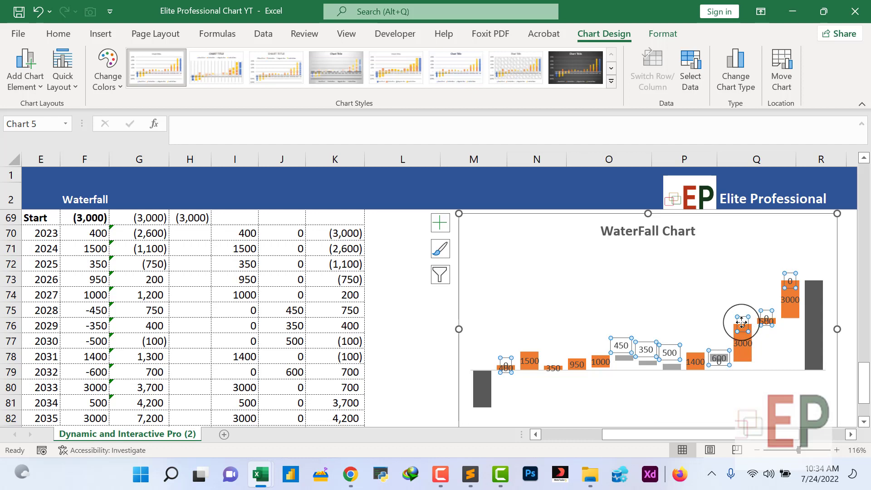
{"action": "left_click", "coordinate": [746, 318]}
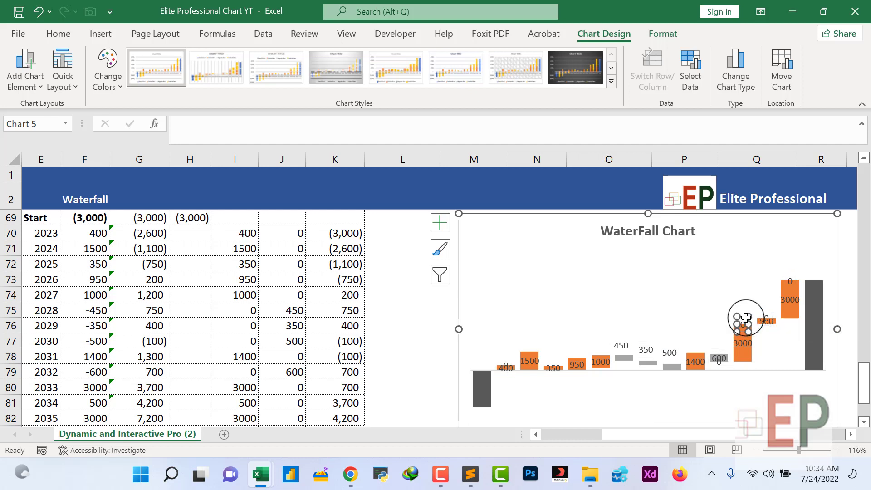
{"action": "left_click_drag", "start_coordinate": [742, 317], "coordinate": [721, 360]}
Move the Negative Bars data label above the 2032 bar and delete the Positive Bars zero label there
{"action": "left_click", "coordinate": [719, 362]}
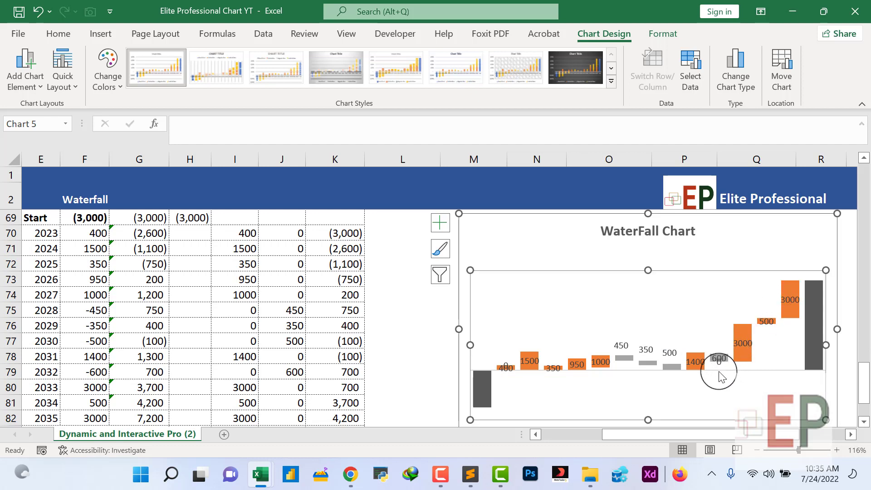
{"action": "left_click_drag", "start_coordinate": [719, 350], "coordinate": [718, 330]}
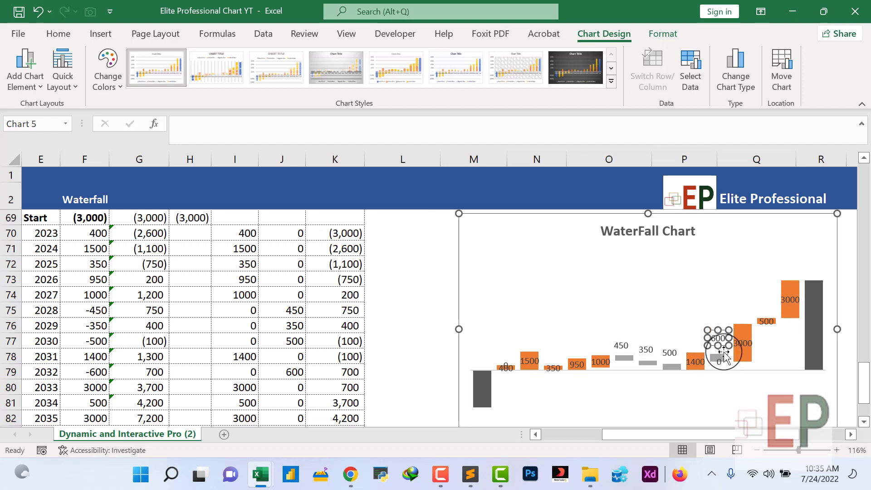
{"action": "left_click", "coordinate": [720, 361]}
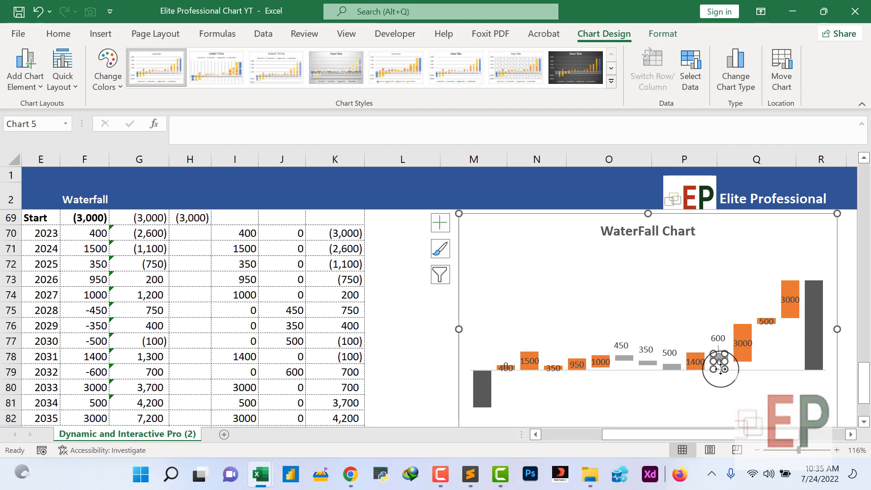
{"action": "key", "text": "Delete"}
Select the leader line of the 2032 data label and zoom the sheet out to 100%
{"action": "left_click", "coordinate": [721, 385]}
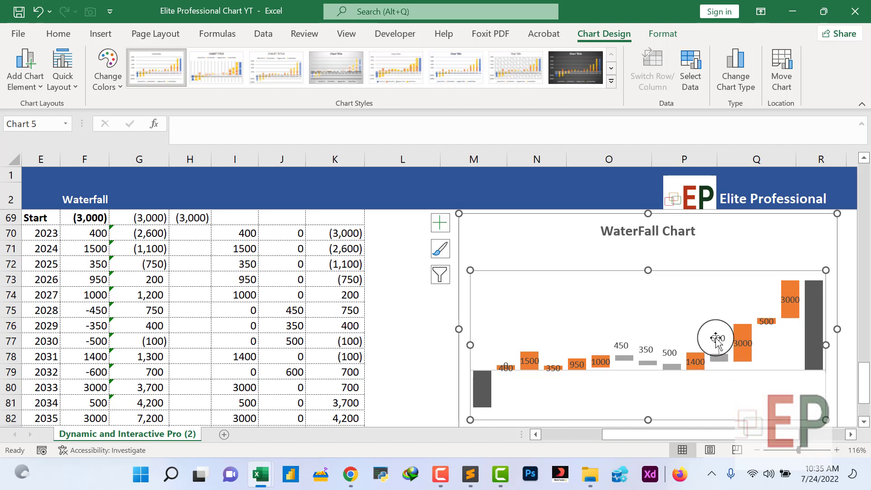
{"action": "left_click", "coordinate": [717, 339]}
{"action": "left_click", "coordinate": [718, 351]}
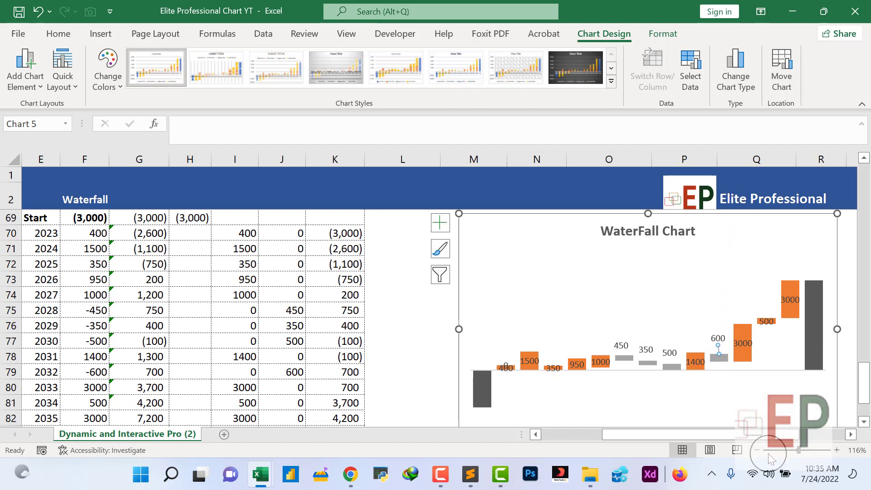
{"action": "left_click", "coordinate": [756, 450]}
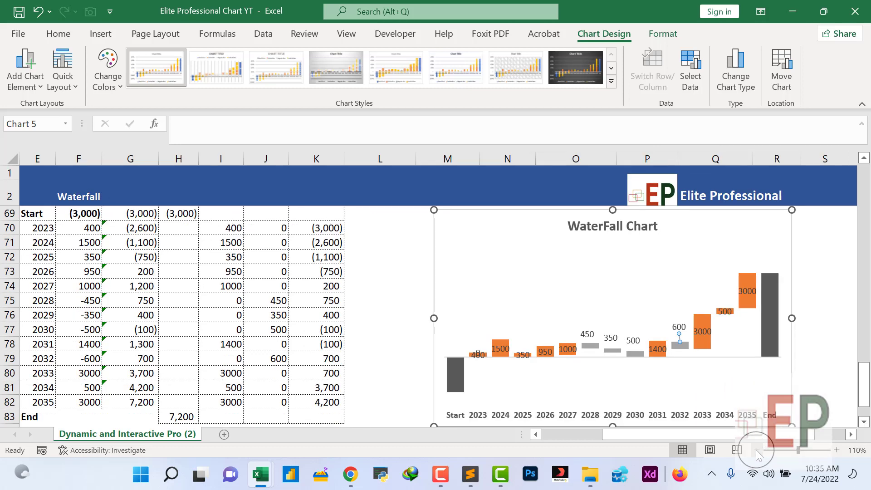
{"action": "left_click", "coordinate": [756, 450]}
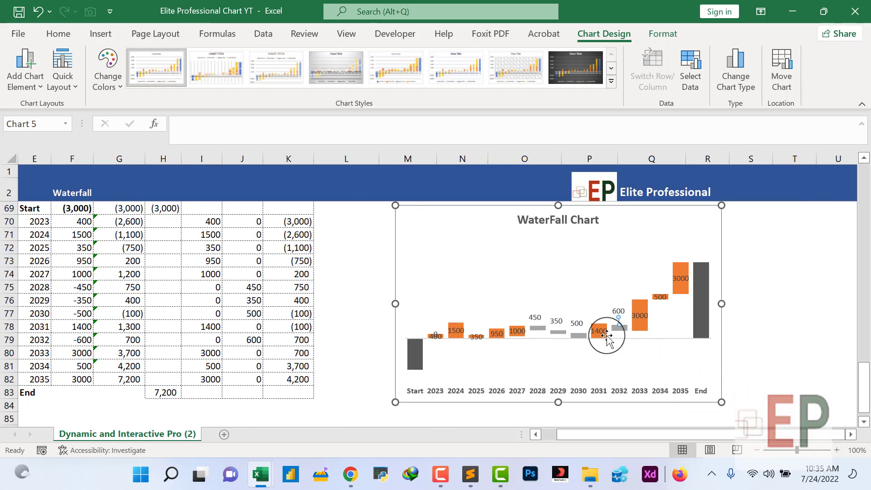
{"action": "right_click", "coordinate": [617, 319]}
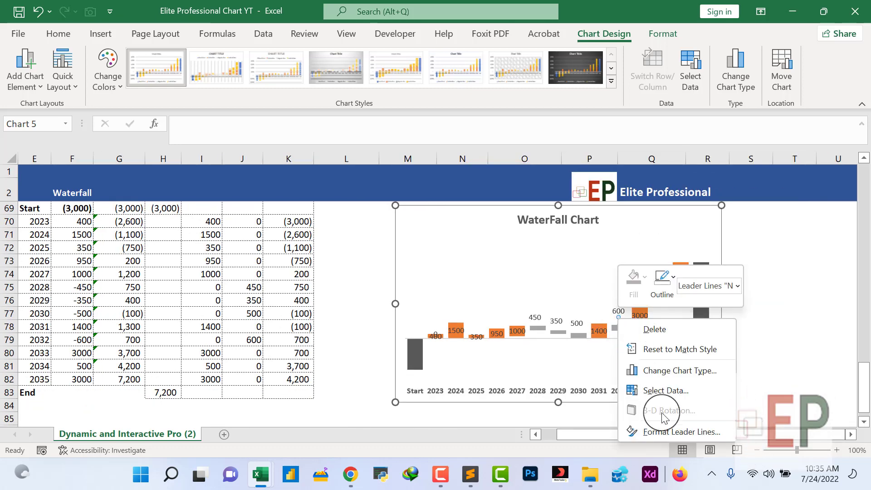
{"action": "left_click", "coordinate": [667, 390]}
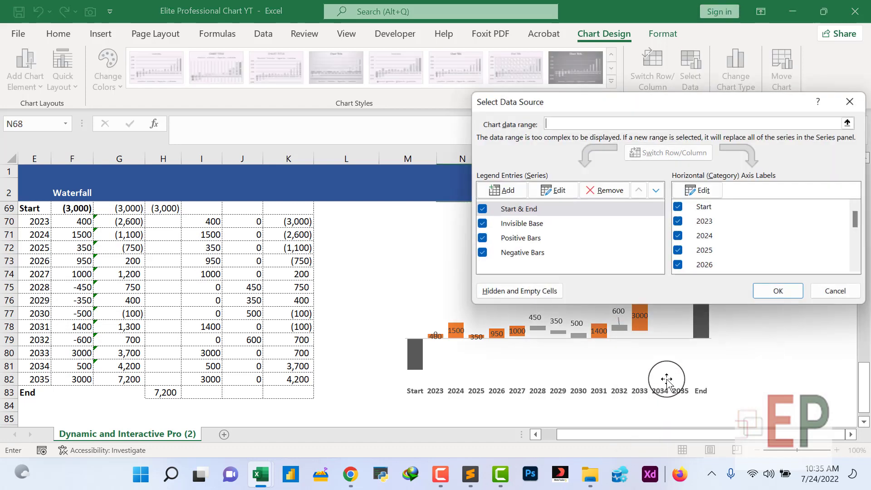
{"action": "left_click", "coordinate": [779, 292]}
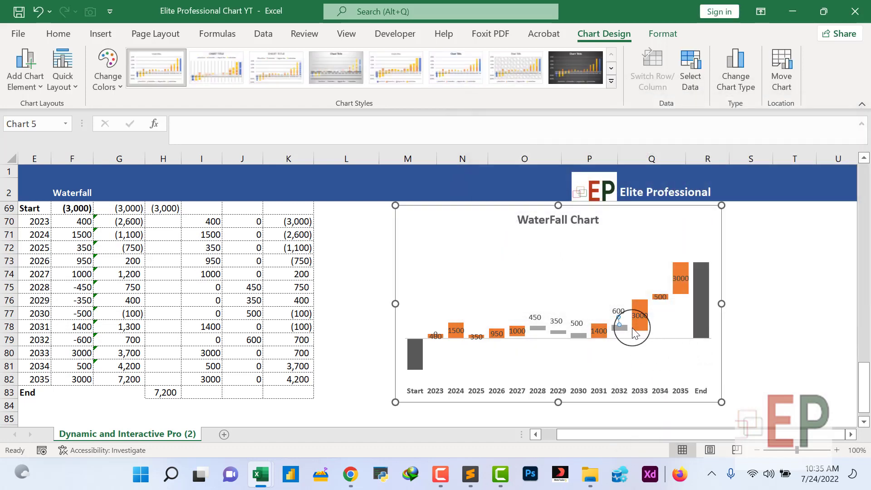
Set the fill of the chart's plot area to No Fill
{"action": "right_click", "coordinate": [618, 327]}
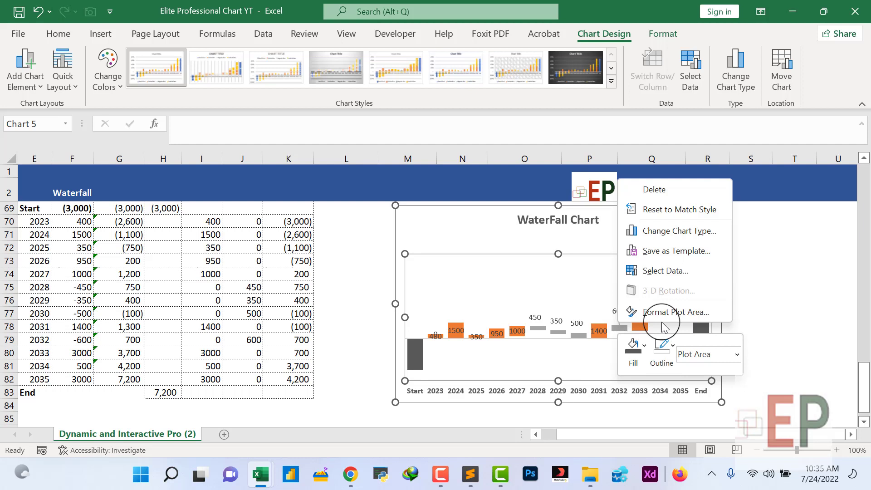
{"action": "left_click", "coordinate": [633, 349]}
{"action": "left_click", "coordinate": [644, 250]}
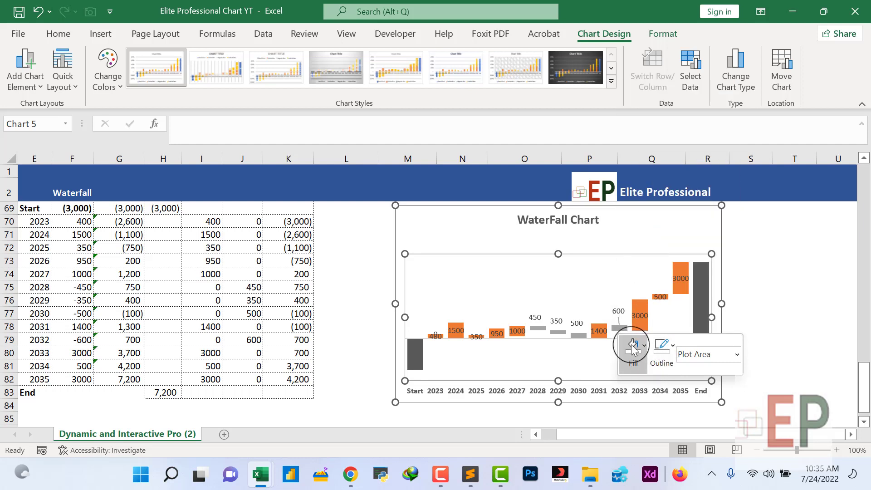
{"action": "left_click", "coordinate": [640, 345]}
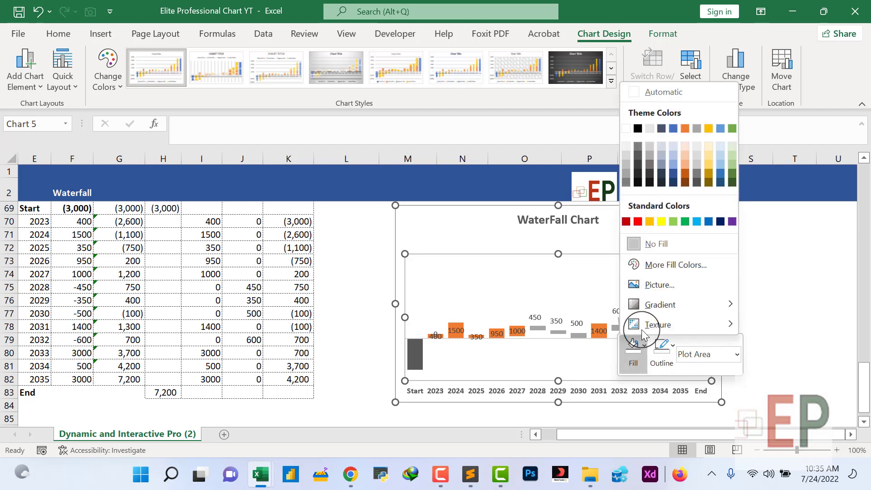
{"action": "left_click", "coordinate": [659, 247]}
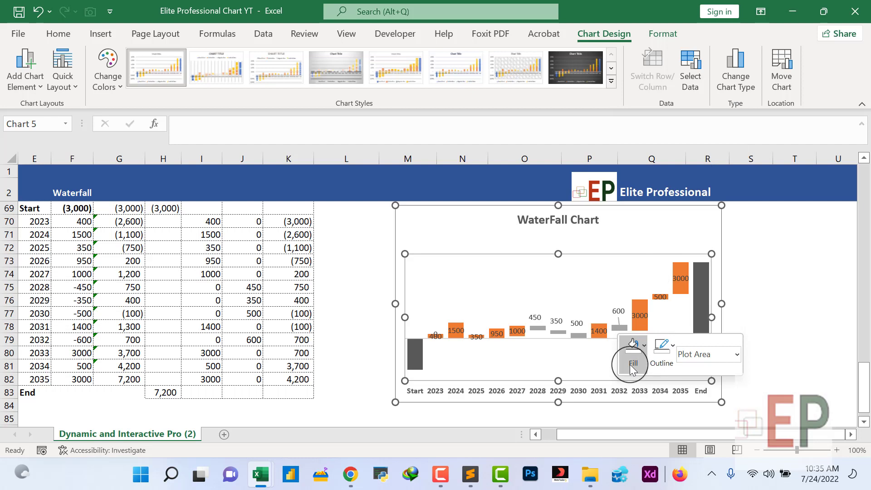
Remove the outline of the leader line at the 2032 bar and delete the zero data label at the 2023 bar
{"action": "left_click", "coordinate": [620, 323]}
{"action": "right_click", "coordinate": [620, 323]}
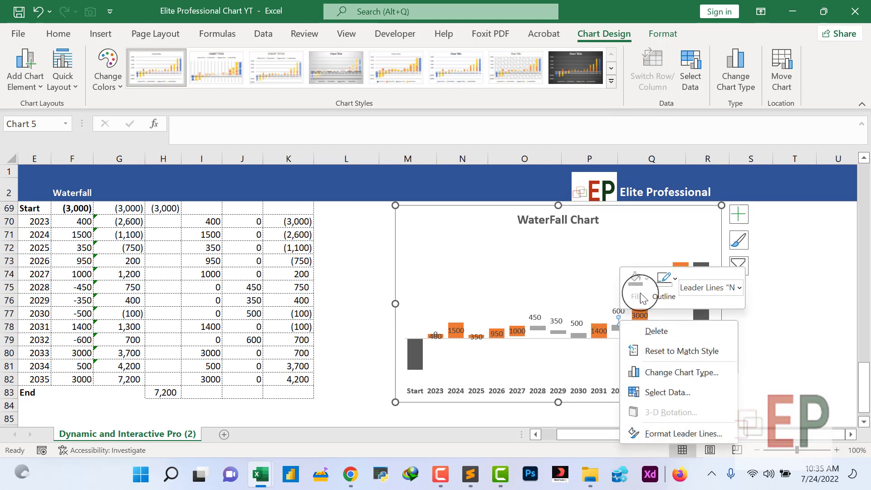
{"action": "left_click", "coordinate": [663, 280]}
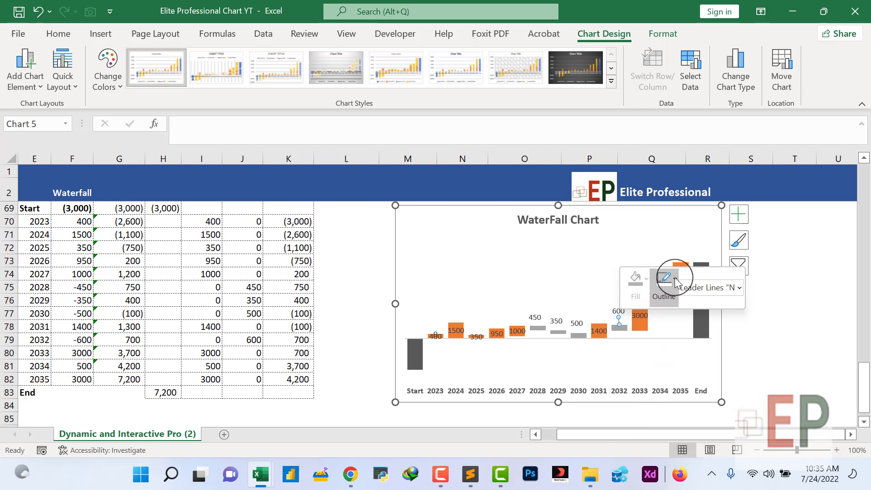
{"action": "left_click", "coordinate": [676, 179]}
{"action": "left_click", "coordinate": [627, 356]}
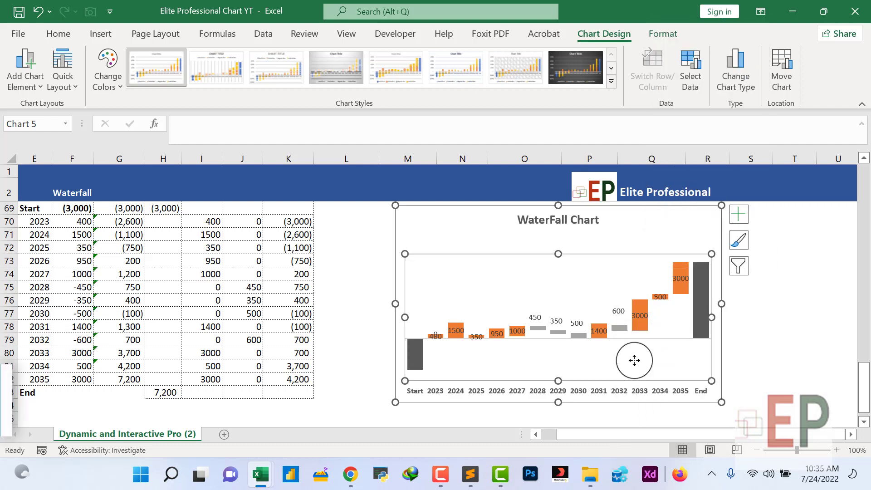
{"action": "left_click", "coordinate": [431, 331]}
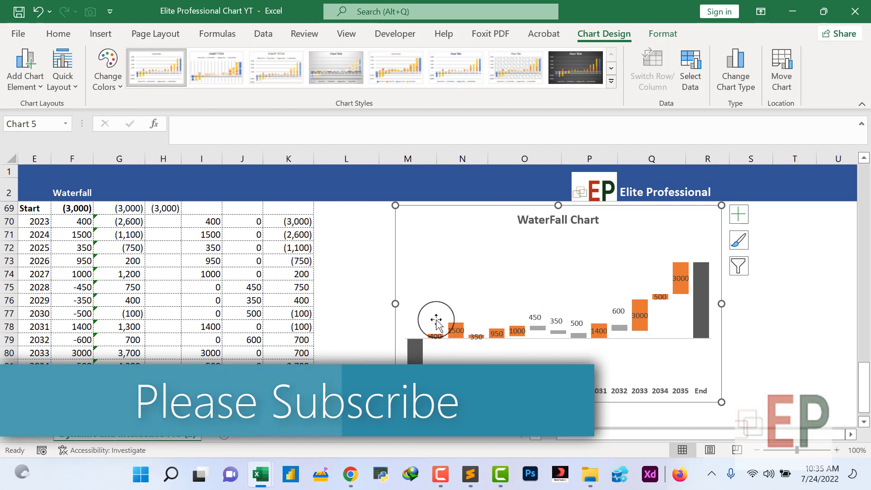
Move the 2024 and 2025 data labels of the Positive Bars above their bars
{"action": "left_click", "coordinate": [469, 353]}
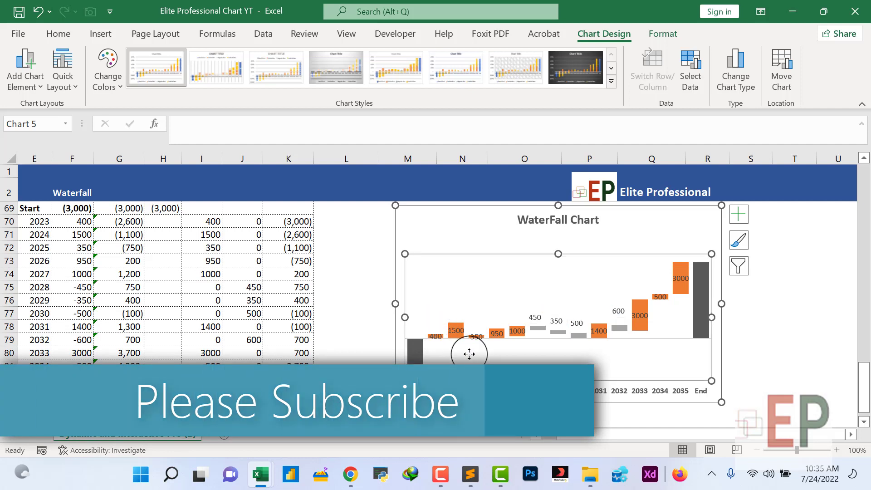
{"action": "left_click", "coordinate": [455, 331]}
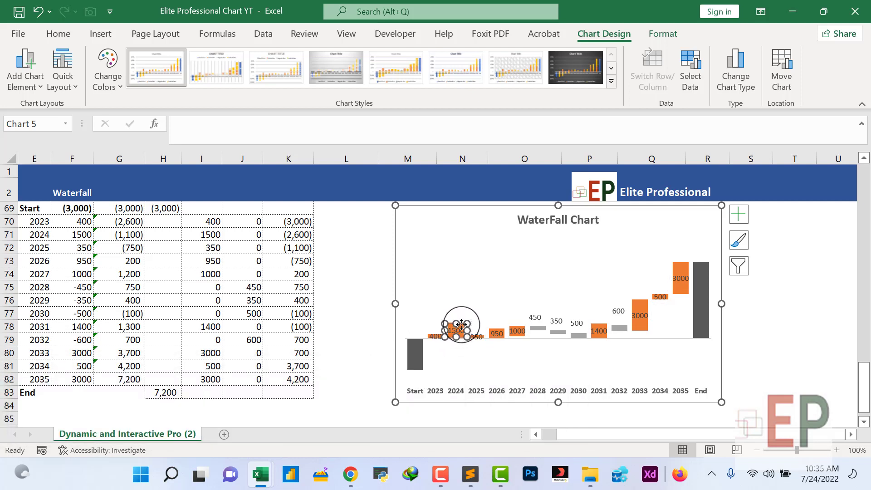
{"action": "left_click_drag", "start_coordinate": [461, 324], "coordinate": [481, 317]}
{"action": "left_click", "coordinate": [477, 331]}
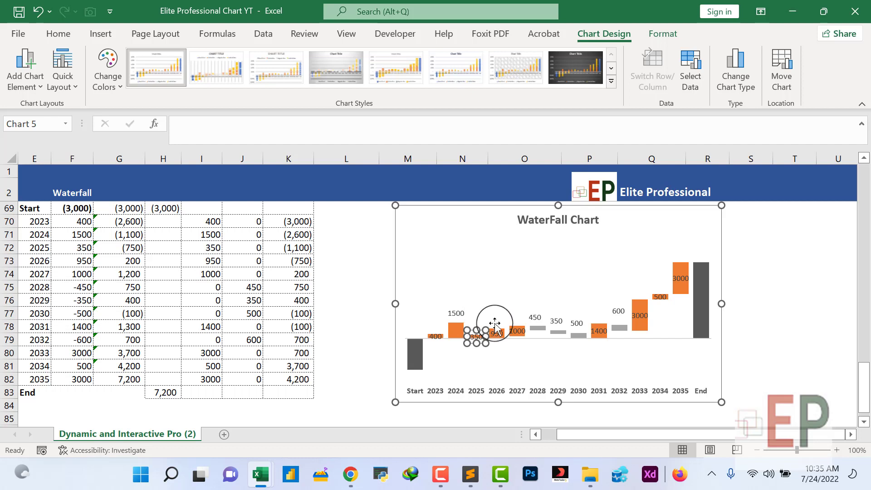
Move the 2026 and 2027 data labels of the Positive Bars above their bars
{"action": "left_click", "coordinate": [498, 332]}
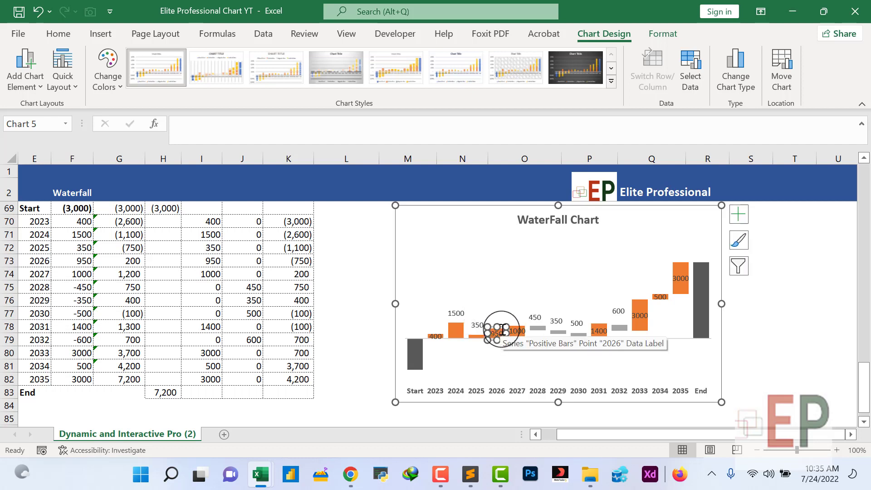
{"action": "left_click", "coordinate": [503, 330]}
{"action": "left_click_drag", "start_coordinate": [501, 327], "coordinate": [499, 316]}
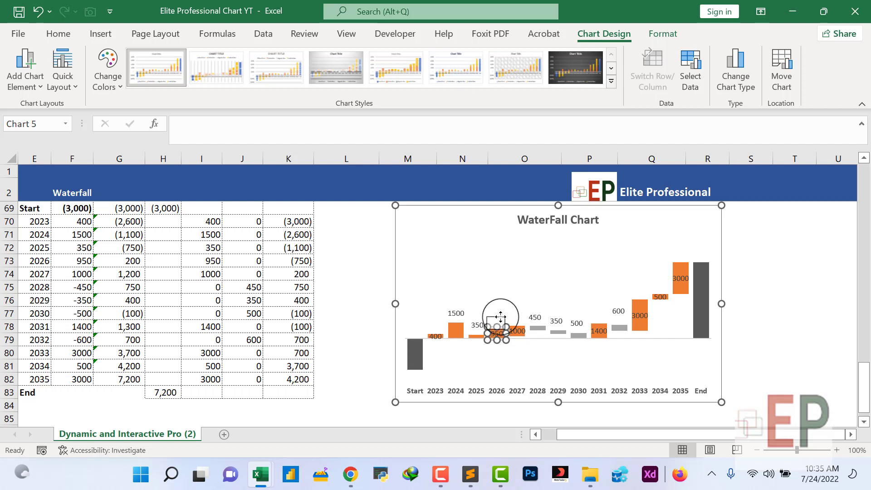
{"action": "left_click", "coordinate": [515, 331]}
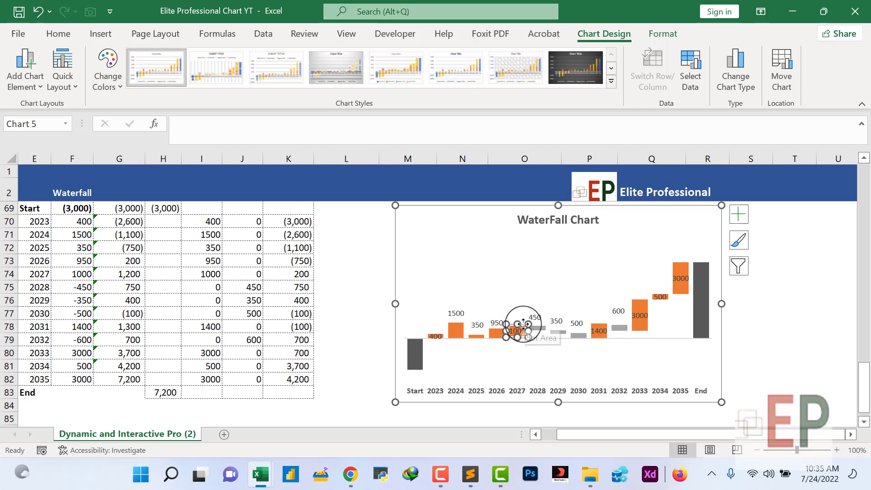
{"action": "left_click_drag", "start_coordinate": [517, 323], "coordinate": [521, 315]}
{"action": "left_click", "coordinate": [515, 359]}
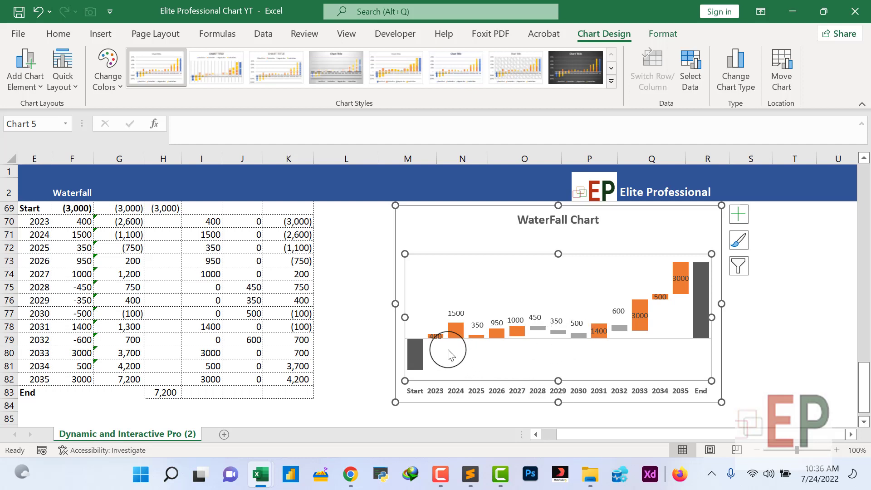
Move the 2023 data label of the Positive Bars just above its bar and deselect the label
{"action": "left_click", "coordinate": [434, 335]}
{"action": "left_click", "coordinate": [436, 331]}
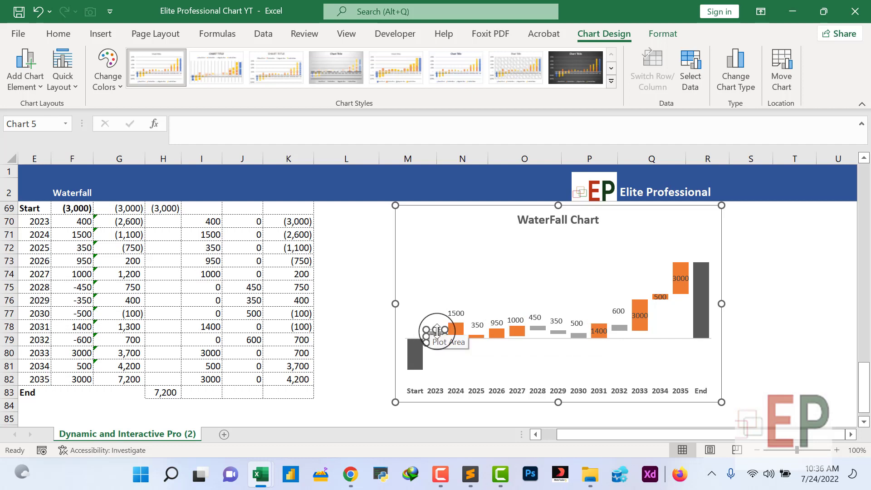
{"action": "left_click", "coordinate": [436, 340]}
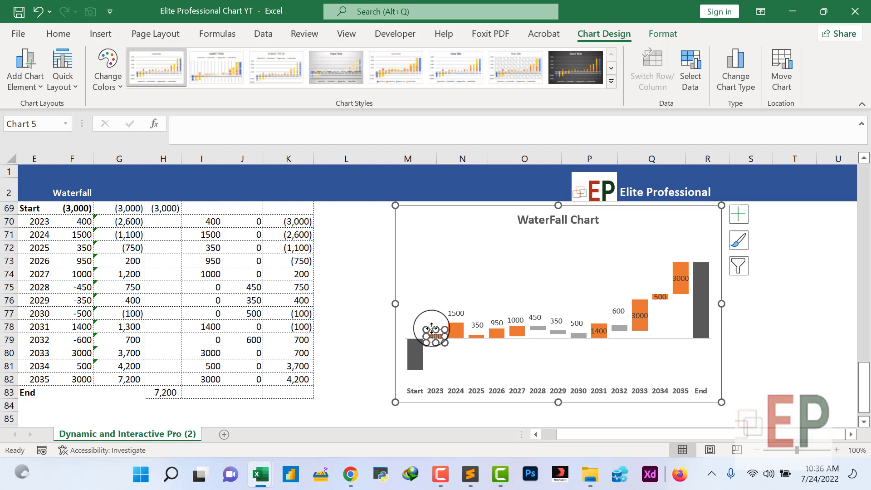
{"action": "left_click_drag", "start_coordinate": [431, 328], "coordinate": [432, 319]}
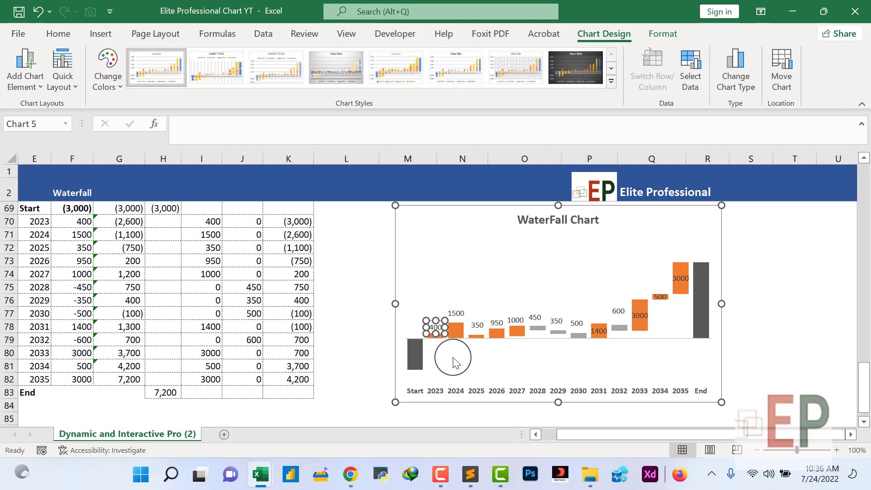
{"action": "left_click", "coordinate": [453, 358]}
{"action": "left_click", "coordinate": [509, 368]}
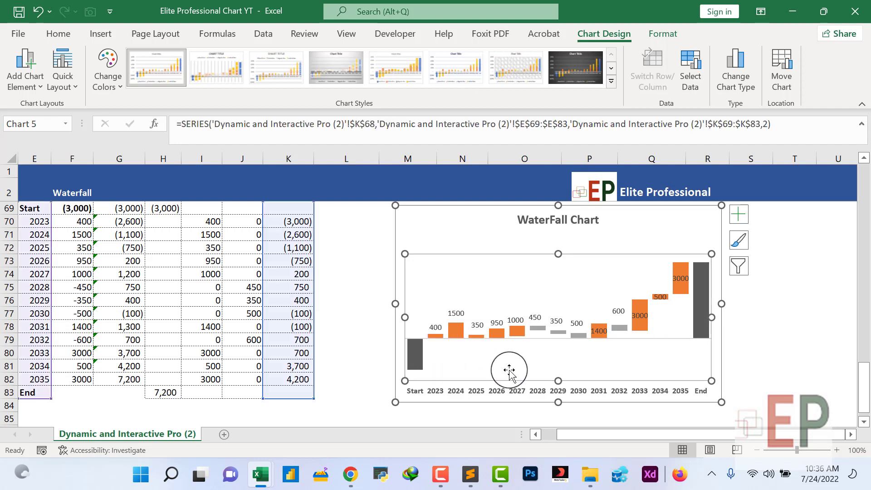
Move the 2031 and 2033 data labels of the Positive Bars above their bars
{"action": "left_click", "coordinate": [598, 330]}
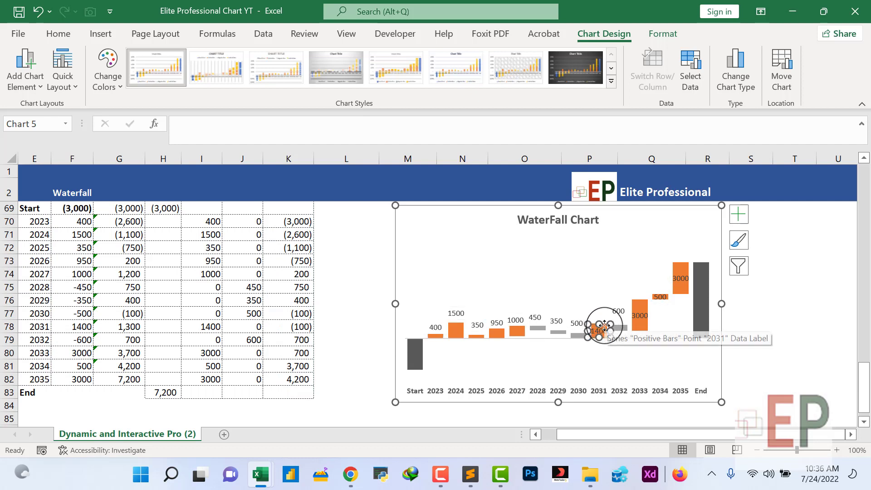
{"action": "left_click_drag", "start_coordinate": [603, 328], "coordinate": [645, 288]}
{"action": "left_click", "coordinate": [642, 309]}
Move the 2035 data label of the Positive Bars above its bar
{"action": "left_click", "coordinate": [661, 297]}
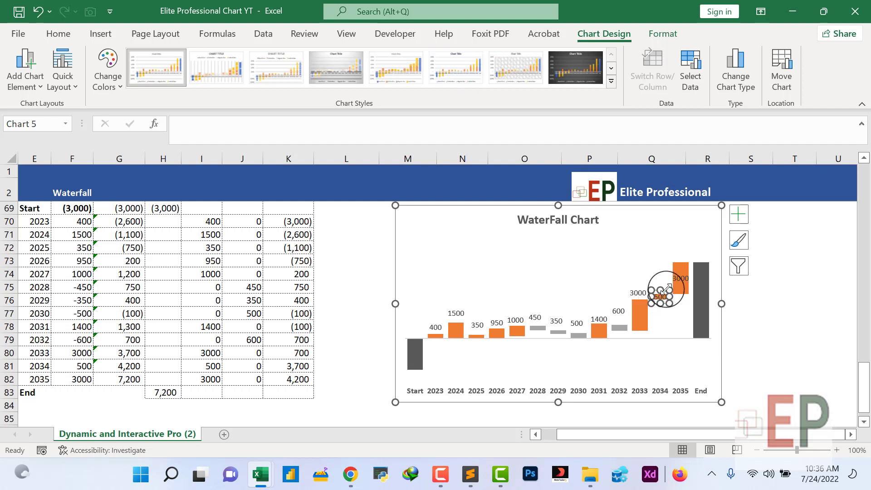
{"action": "left_click", "coordinate": [671, 297]}
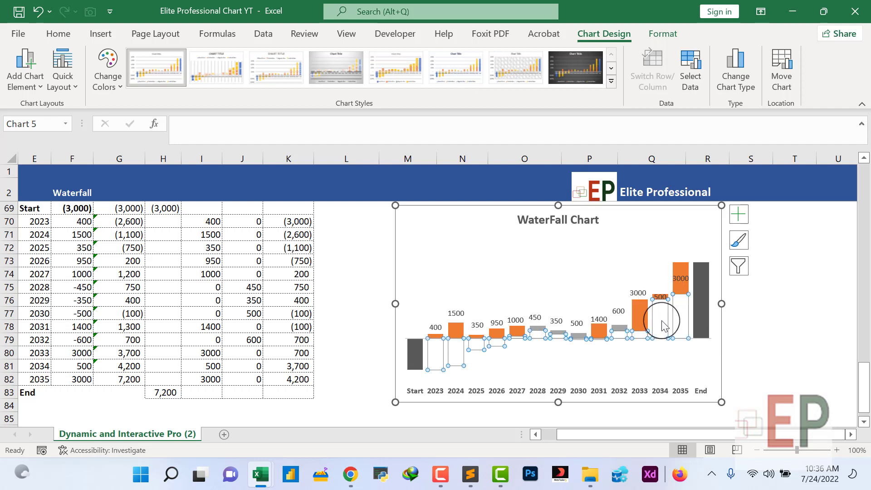
{"action": "left_click", "coordinate": [679, 275]}
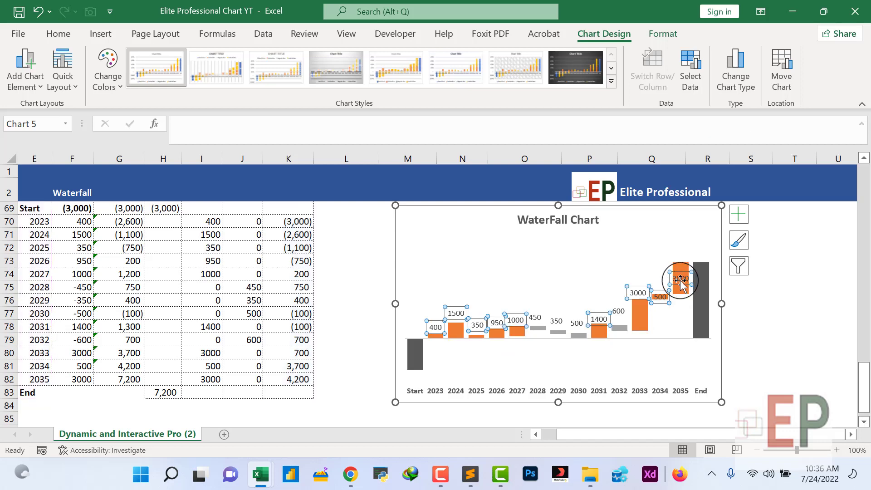
{"action": "left_click", "coordinate": [680, 274]}
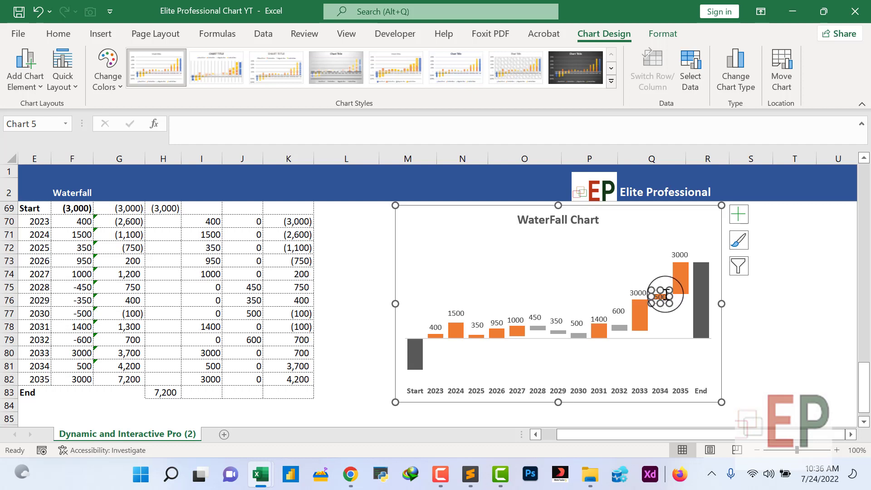
Select only the 2034 data label of the Positive Bars and move it above its bar
{"action": "left_click", "coordinate": [661, 298]}
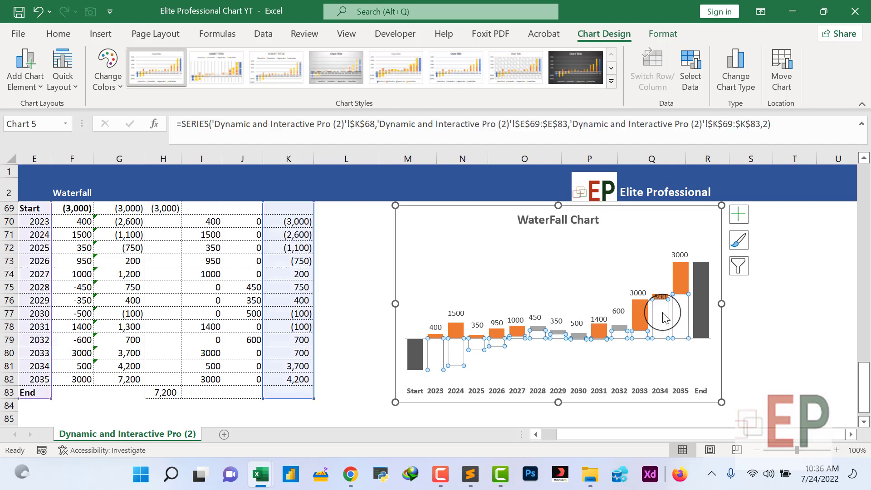
{"action": "left_click", "coordinate": [660, 296]}
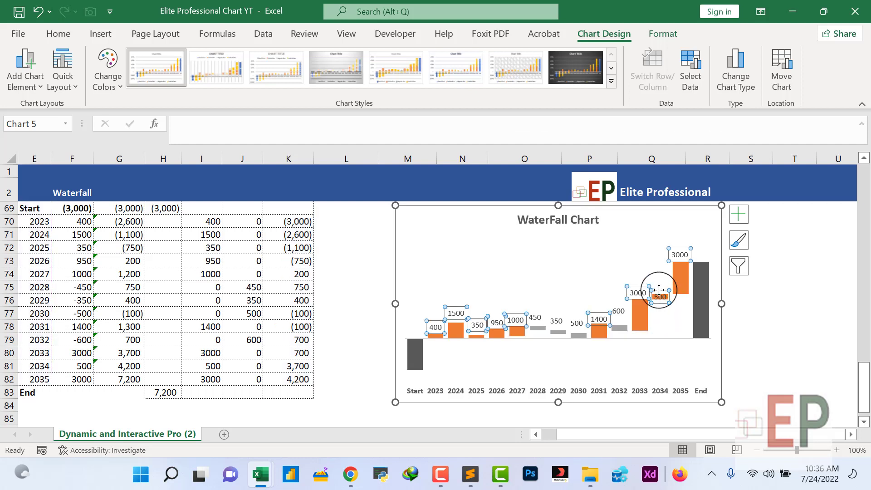
{"action": "left_click", "coordinate": [659, 292]}
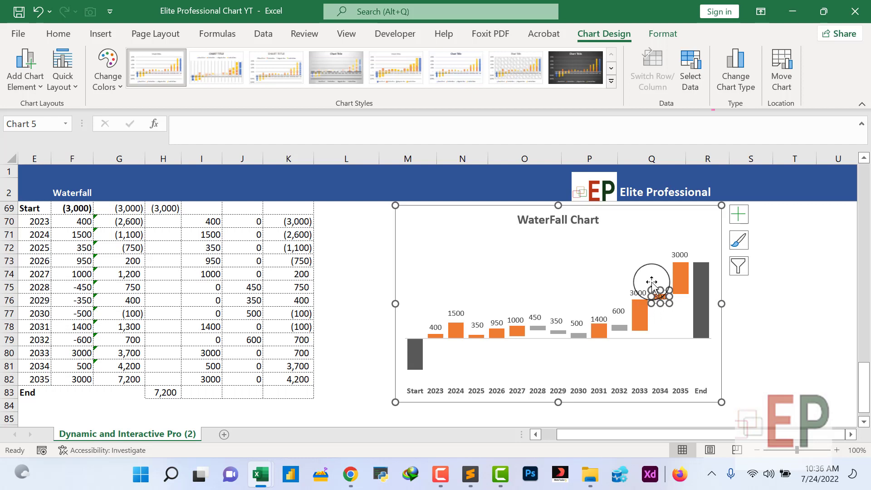
{"action": "left_click", "coordinate": [653, 281]}
{"action": "left_click", "coordinate": [657, 297]}
{"action": "double_click", "coordinate": [657, 297]}
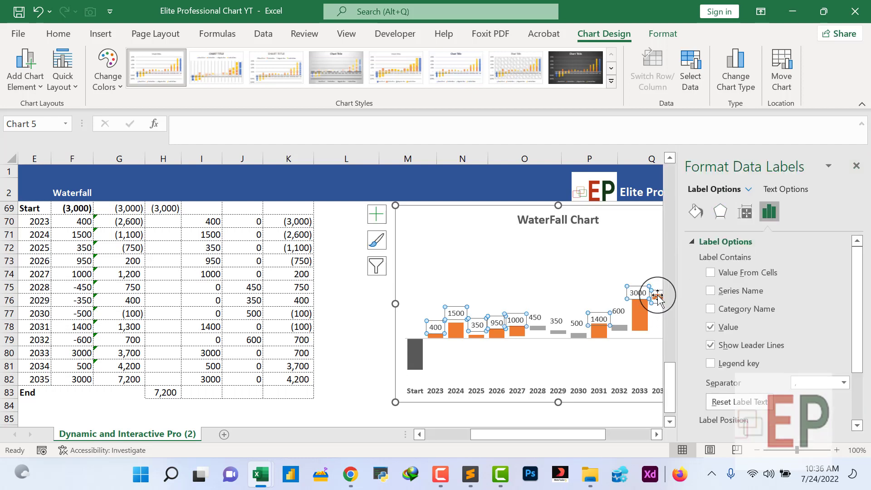
{"action": "left_click", "coordinate": [656, 293]}
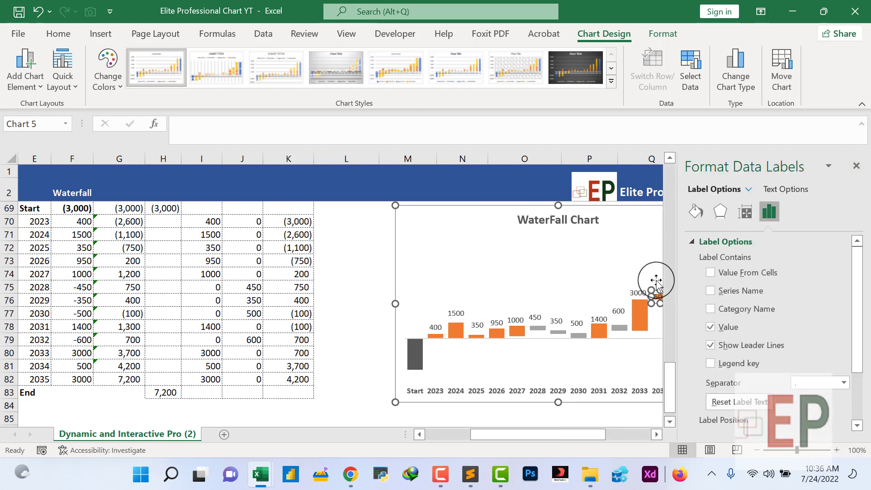
{"action": "left_click_drag", "start_coordinate": [656, 280], "coordinate": [657, 280]}
{"action": "left_click", "coordinate": [857, 165]}
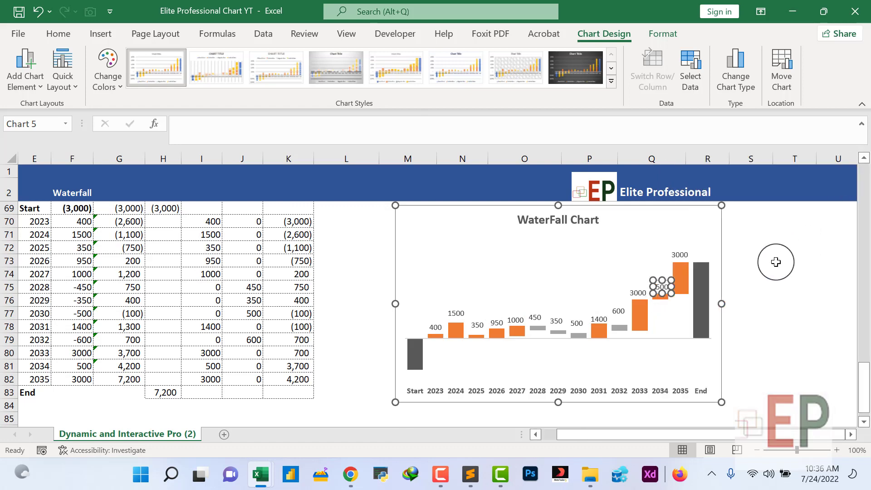
{"action": "left_click", "coordinate": [677, 330]}
{"action": "left_click", "coordinate": [548, 375]}
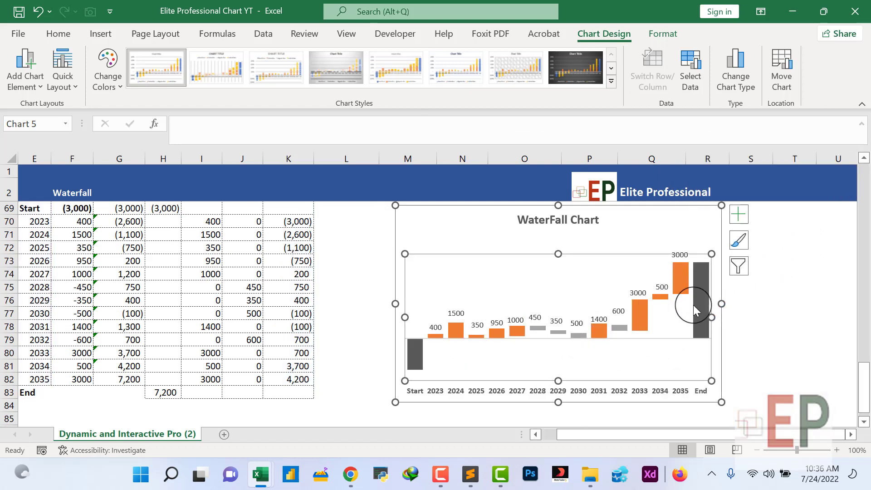
{"action": "left_click", "coordinate": [703, 306]}
{"action": "right_click", "coordinate": [703, 306]}
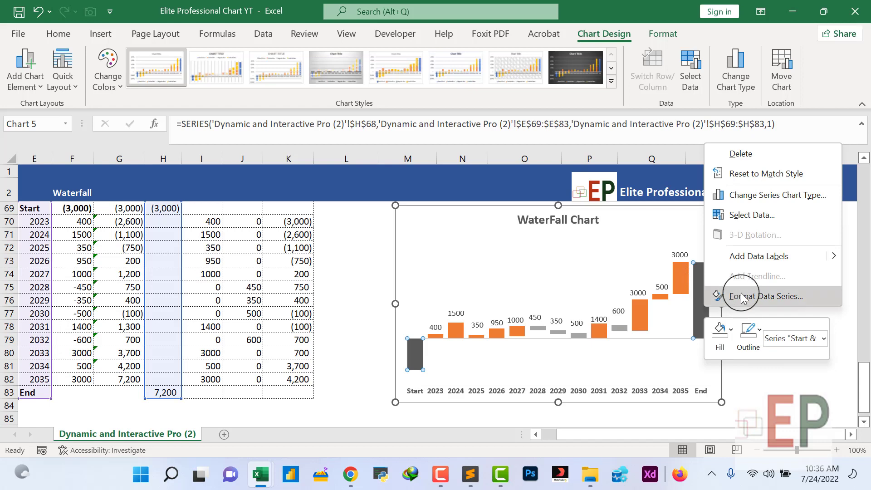
{"action": "left_click", "coordinate": [725, 240]}
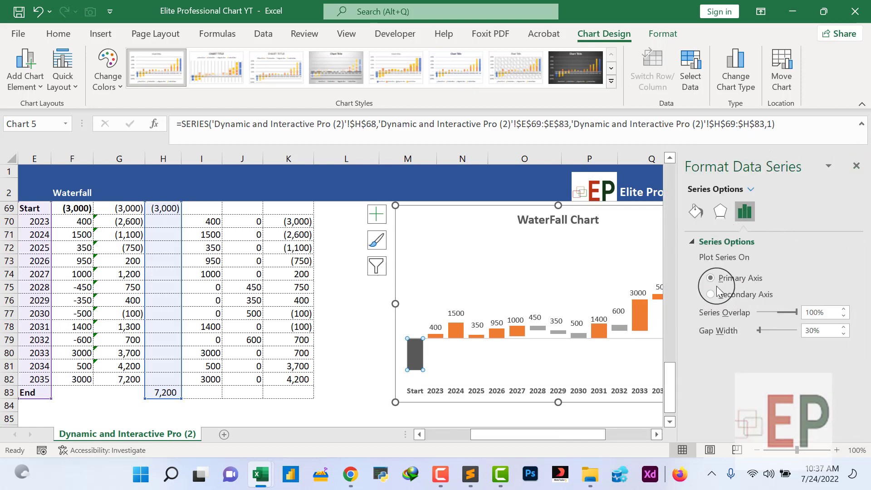
{"action": "left_click", "coordinate": [857, 174]}
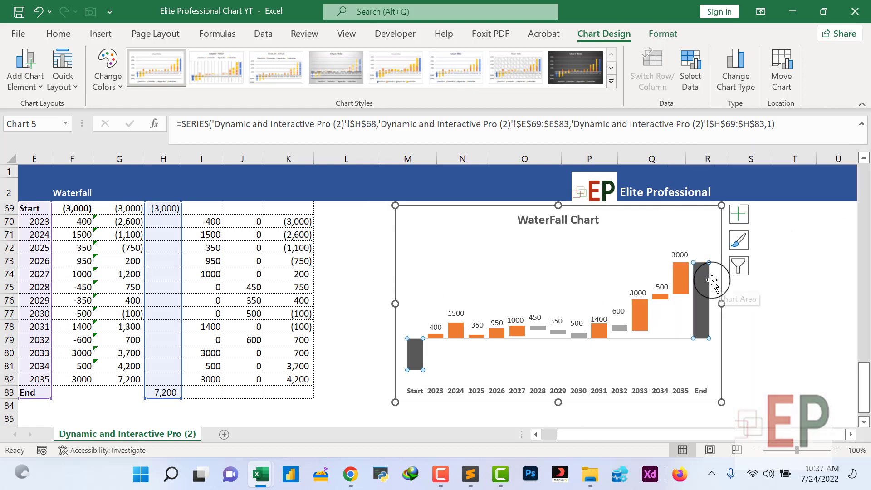
Add data labels to the dark grey series that forms the Start and End bars
{"action": "right_click", "coordinate": [709, 283]}
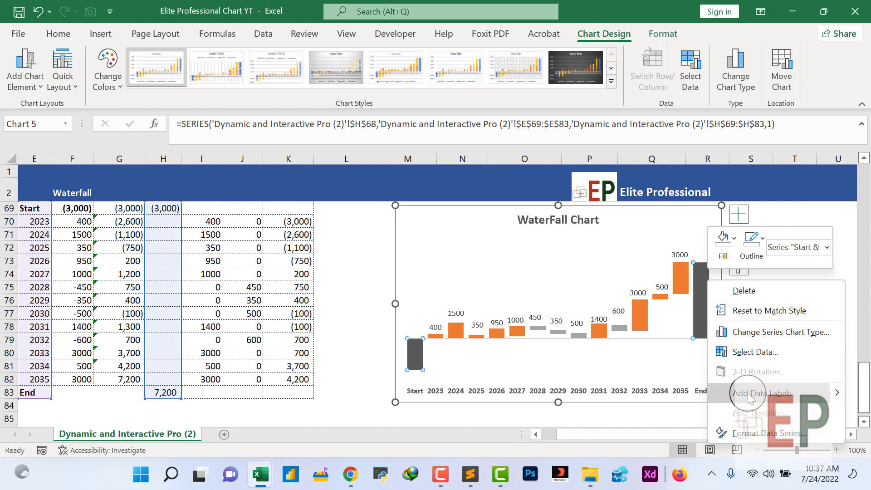
{"action": "left_click", "coordinate": [762, 392]}
{"action": "left_click", "coordinate": [698, 298]}
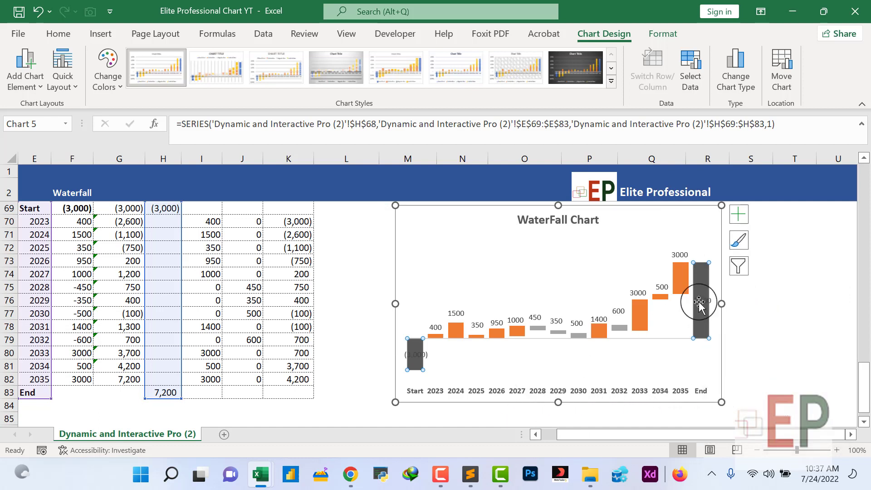
Move the End data label above the End bar and the Start data label above the Start bar
{"action": "left_click", "coordinate": [702, 285]}
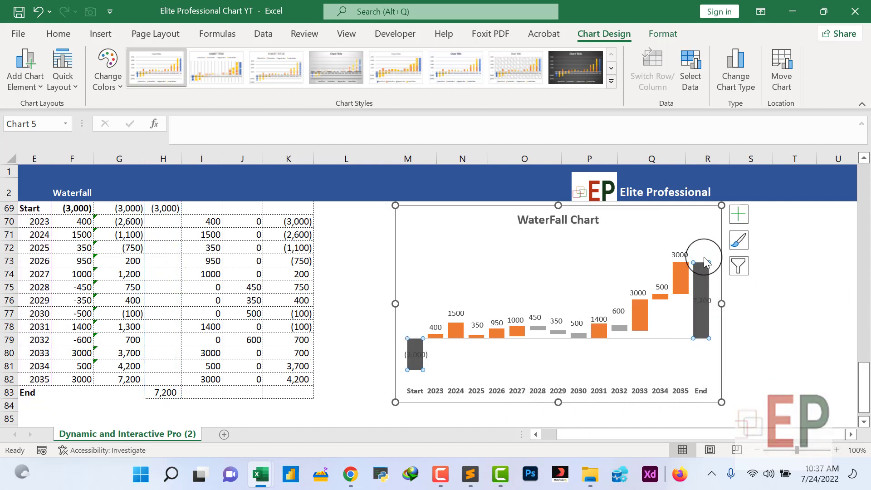
{"action": "left_click", "coordinate": [706, 296]}
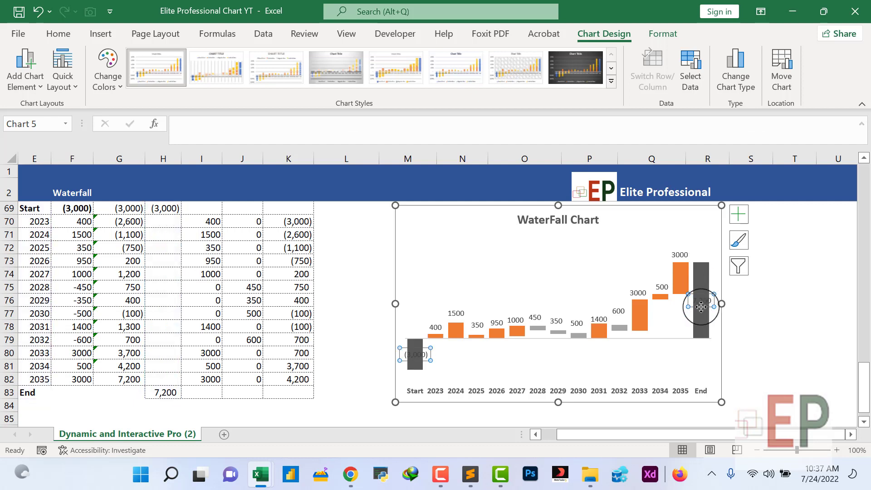
{"action": "left_click_drag", "start_coordinate": [701, 307], "coordinate": [699, 253]}
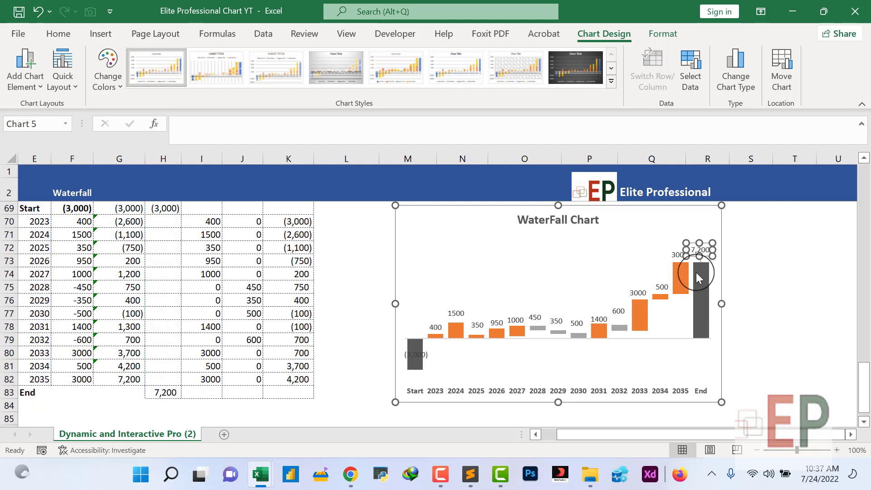
{"action": "left_click", "coordinate": [417, 353]}
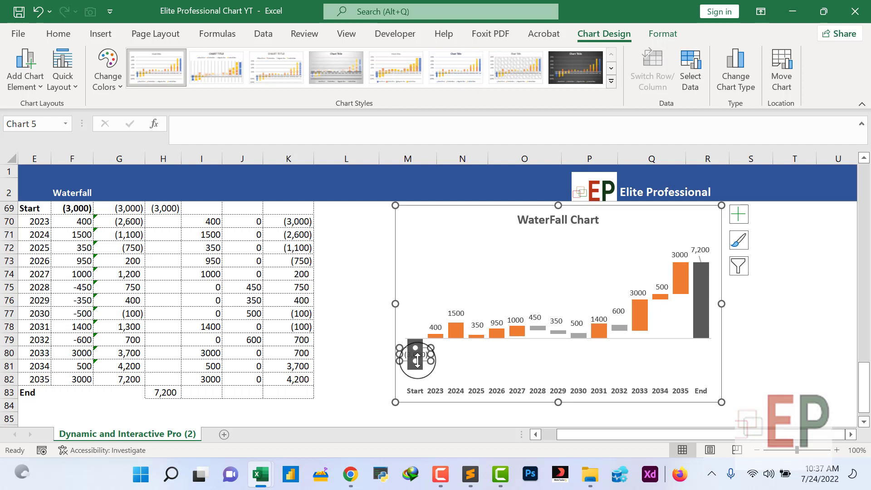
{"action": "left_click_drag", "start_coordinate": [417, 360], "coordinate": [411, 329]}
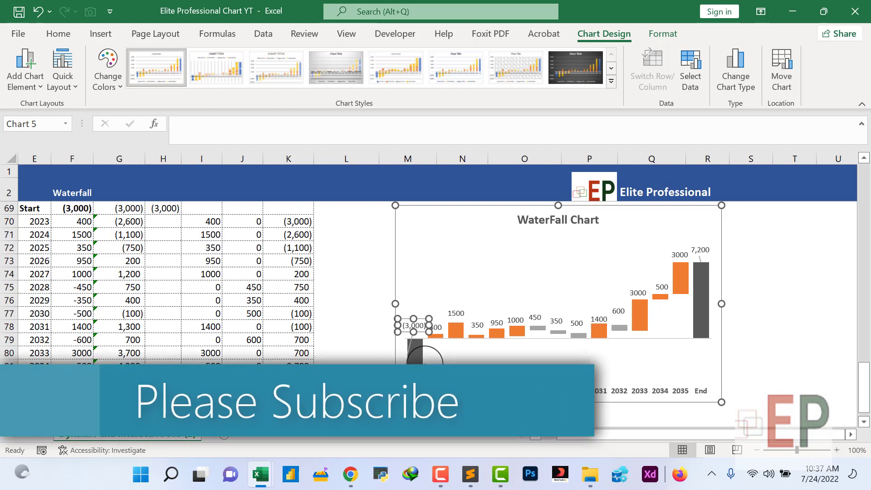
Hide the leader lines of the Start and End data labels by setting their outline to No Outline
{"action": "right_click", "coordinate": [408, 350]}
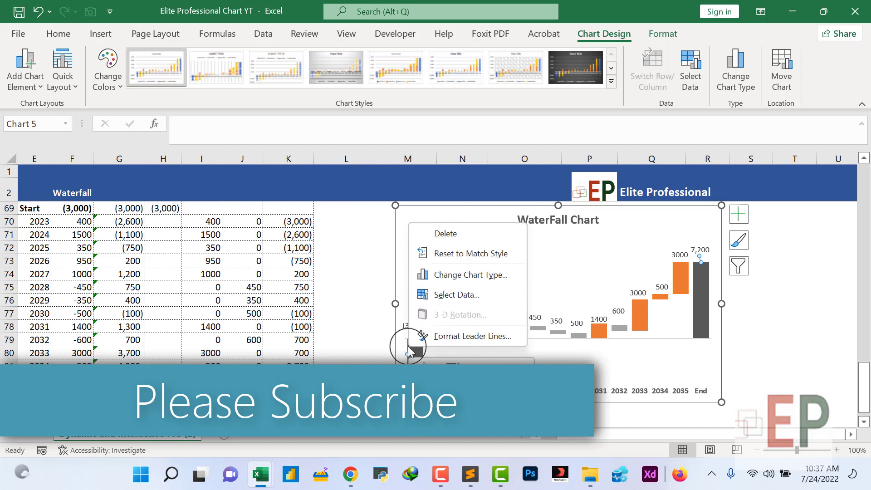
{"action": "left_click", "coordinate": [453, 371]}
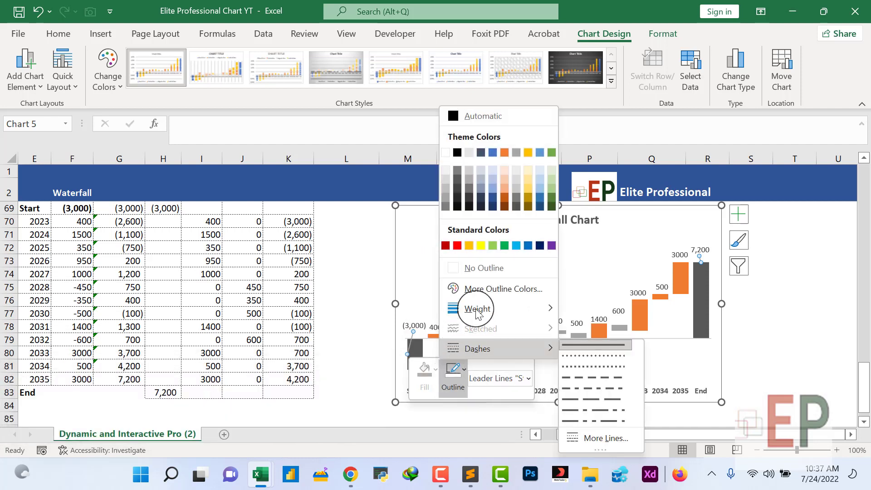
{"action": "left_click", "coordinate": [483, 270]}
{"action": "left_click", "coordinate": [436, 294]}
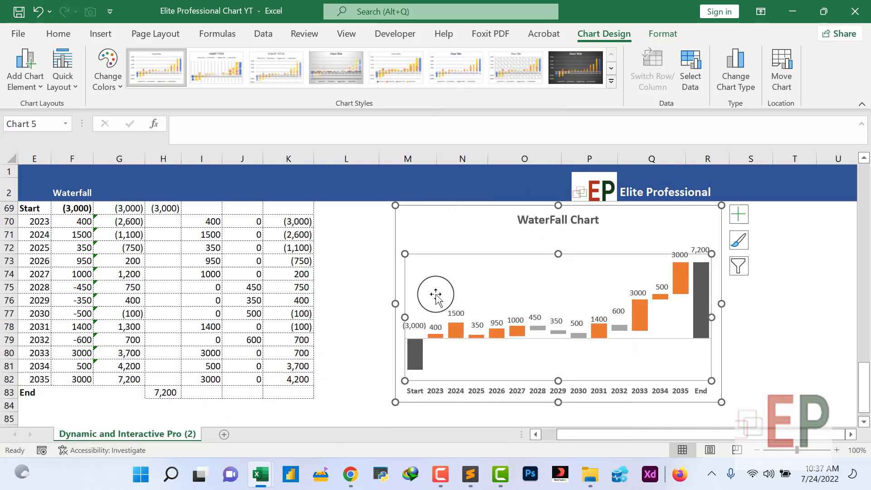
{"action": "left_click", "coordinate": [754, 352]}
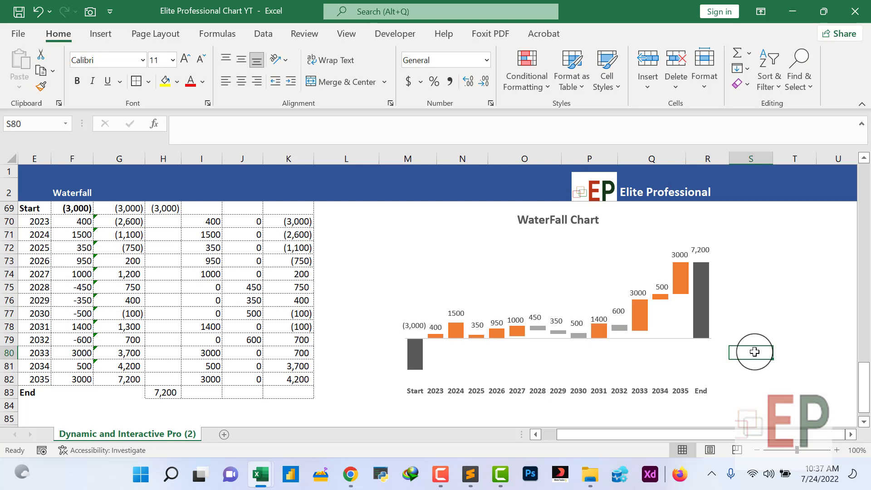
Fill the Positive Bars series of the waterfall chart with the standard green color
{"action": "left_click", "coordinate": [455, 333]}
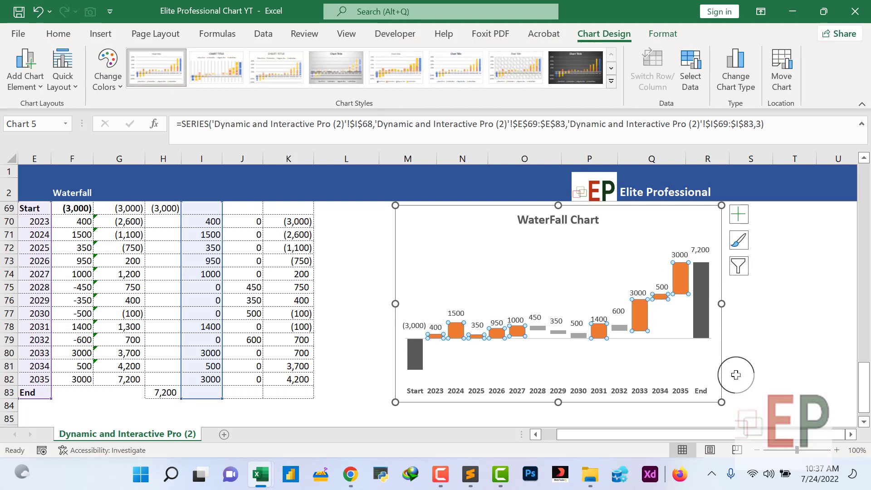
{"action": "right_click", "coordinate": [457, 340]}
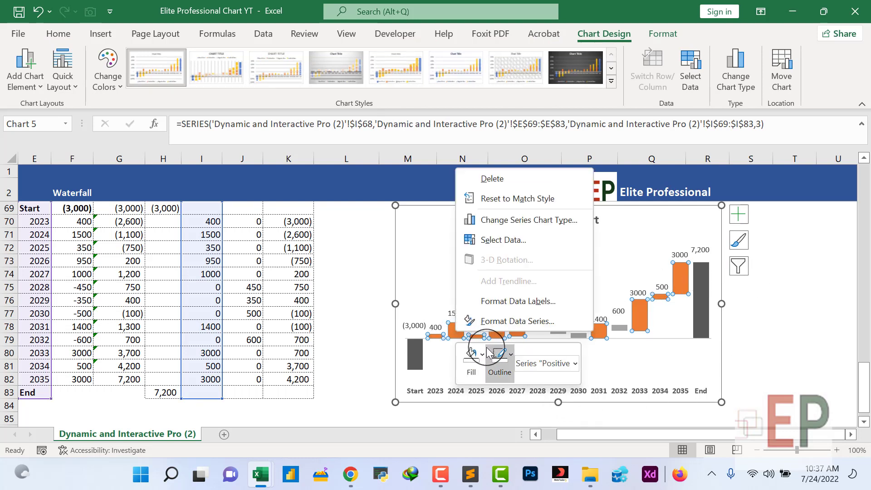
{"action": "left_click", "coordinate": [471, 355]}
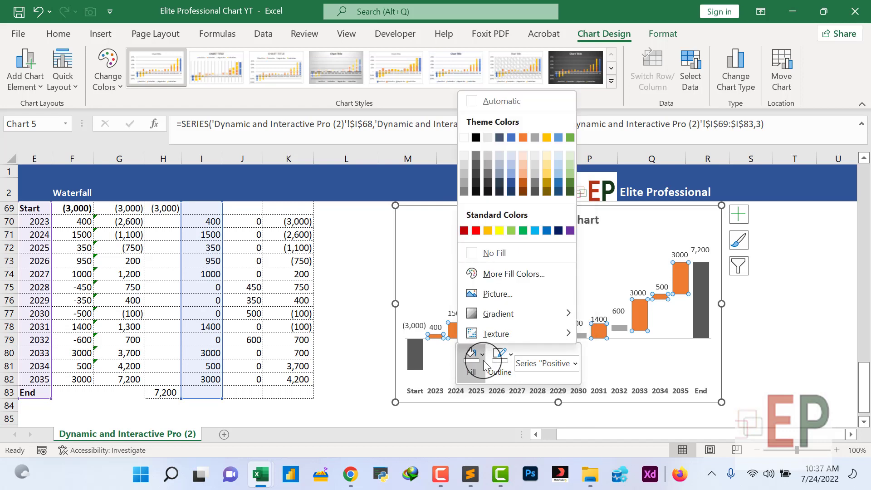
{"action": "left_click", "coordinate": [522, 231]}
Fill the grey negative series of the waterfall chart with the standard red color and deselect the chart
{"action": "left_click", "coordinate": [537, 329]}
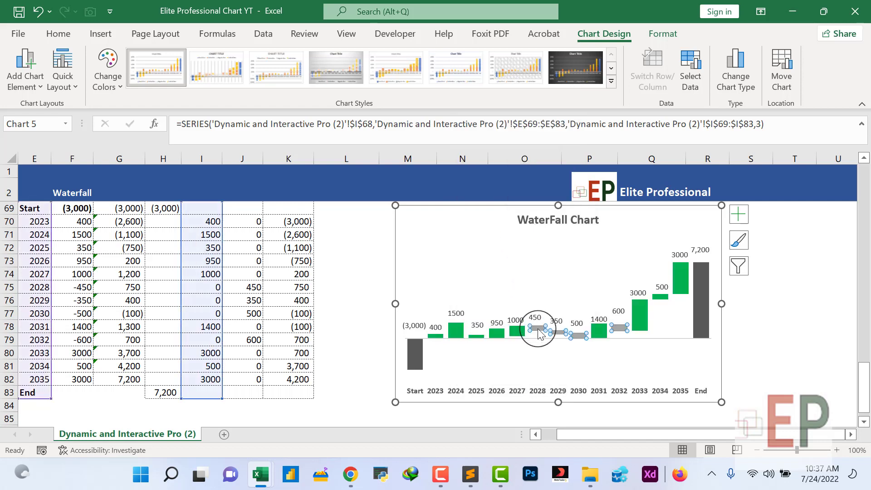
{"action": "right_click", "coordinate": [538, 328]}
{"action": "left_click", "coordinate": [564, 349]}
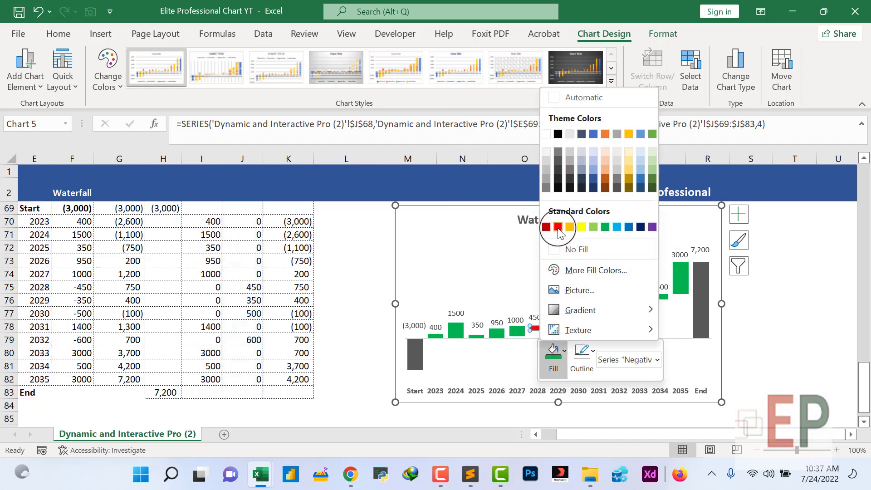
{"action": "left_click", "coordinate": [557, 227]}
{"action": "left_click", "coordinate": [831, 313]}
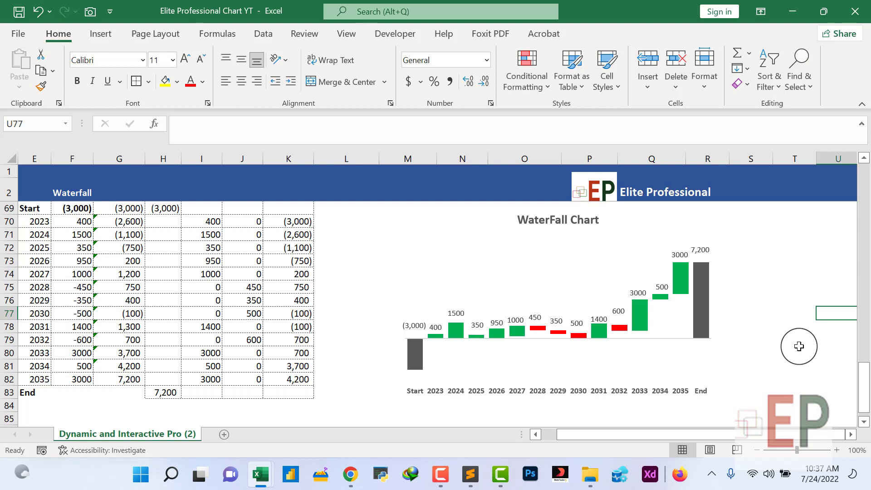
{"action": "left_click", "coordinate": [450, 362]}
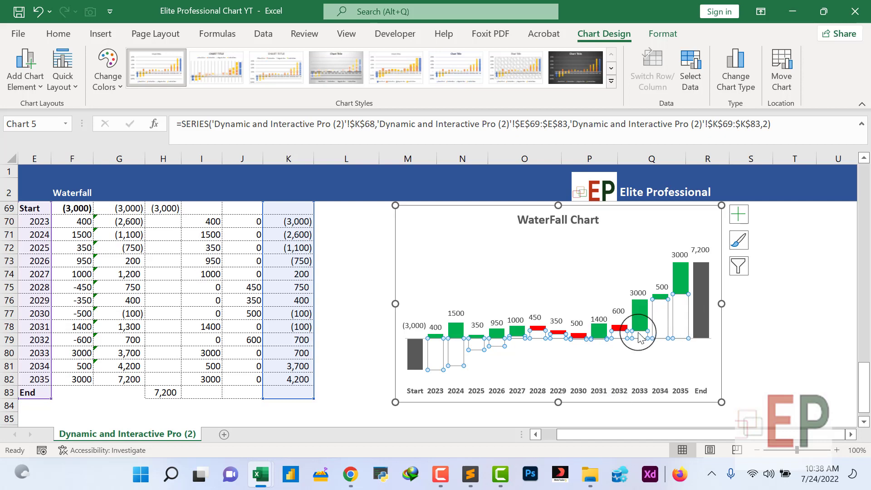
{"action": "left_click", "coordinate": [781, 336]}
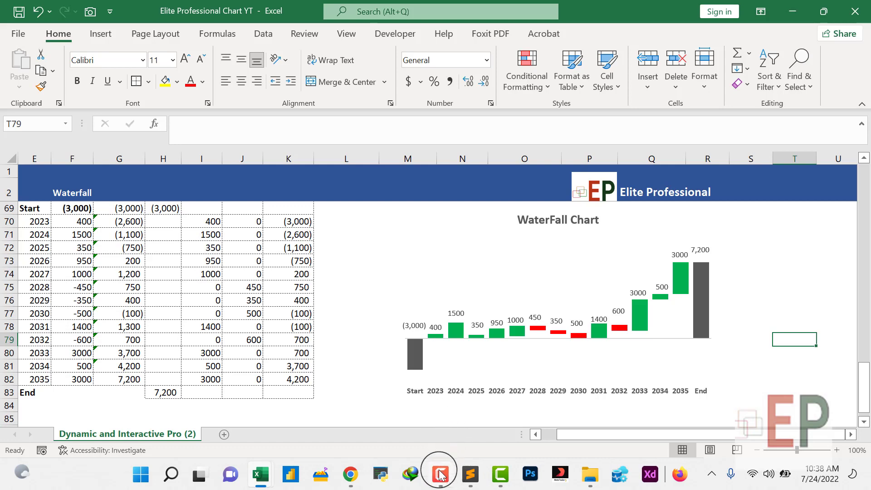
{"action": "mouse_move", "coordinate": [440, 474]}
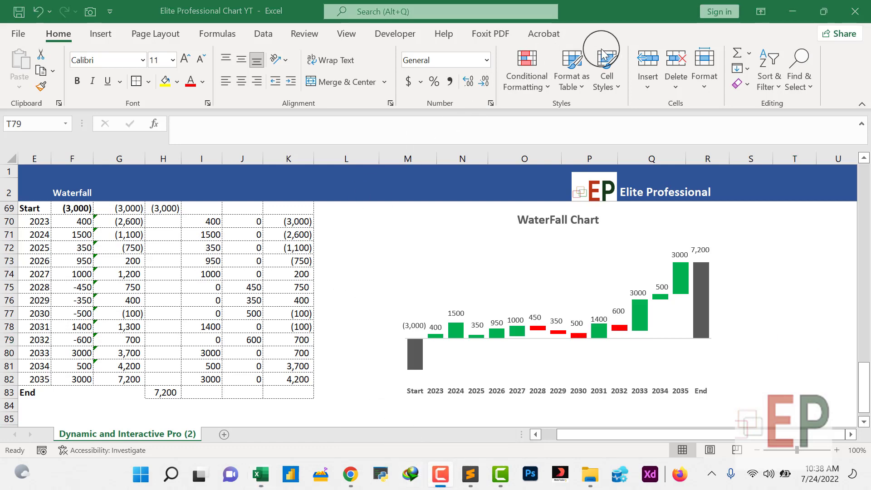